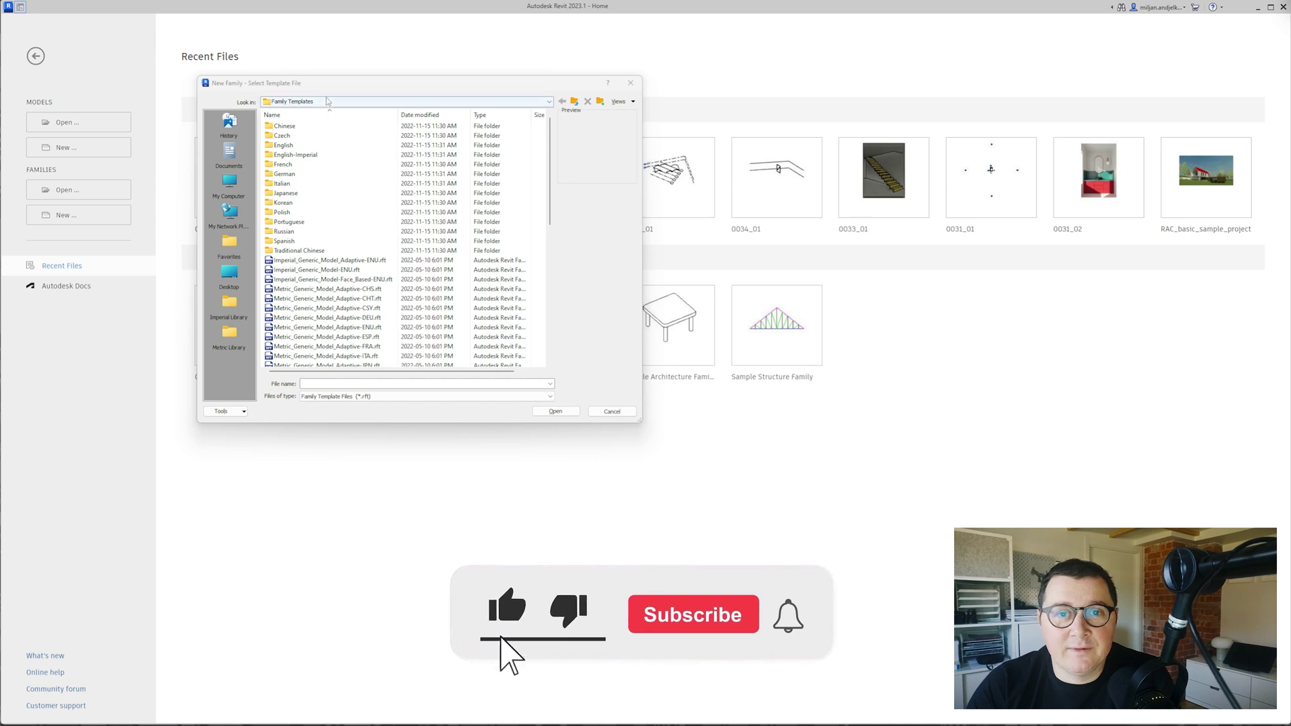
- Create a new family from the English Metric Furniture template
double_click(283, 146)
scroll(330, 255, "down", 4)
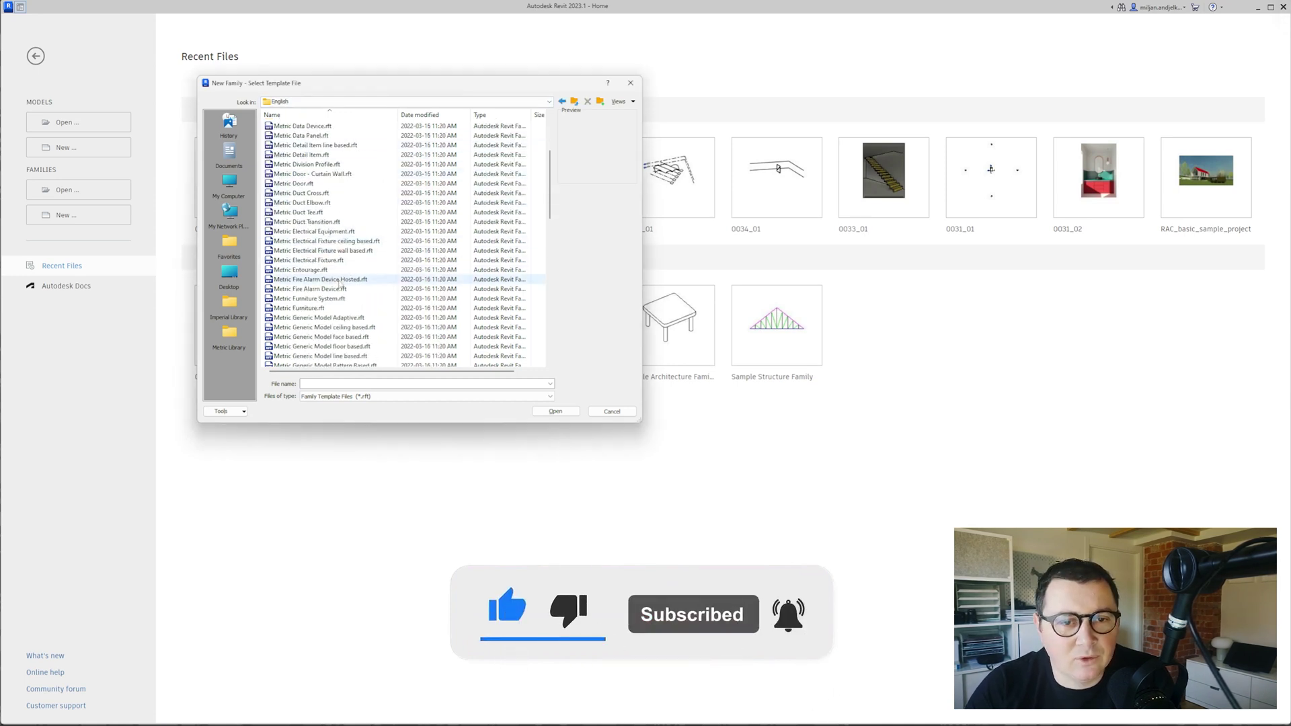
left_click(307, 308)
left_click(556, 411)
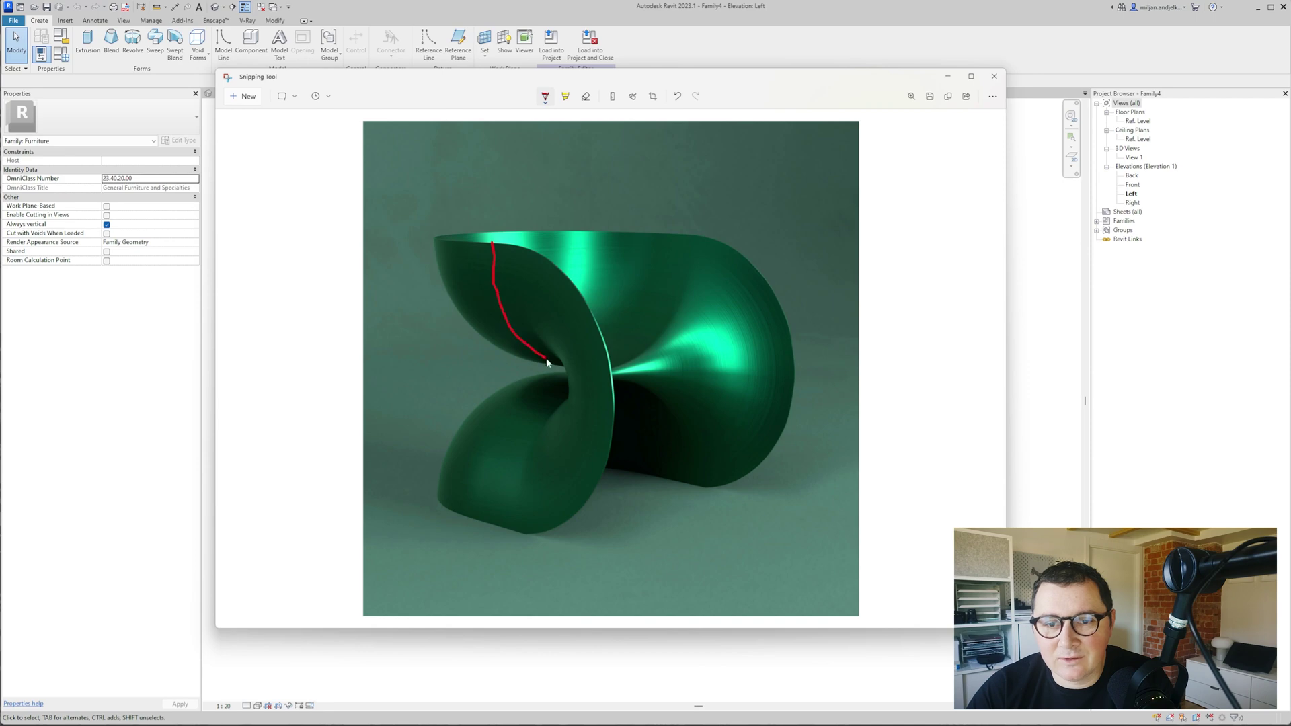
left_click_drag(547, 362, 643, 304)
left_click_drag(653, 232, 449, 247)
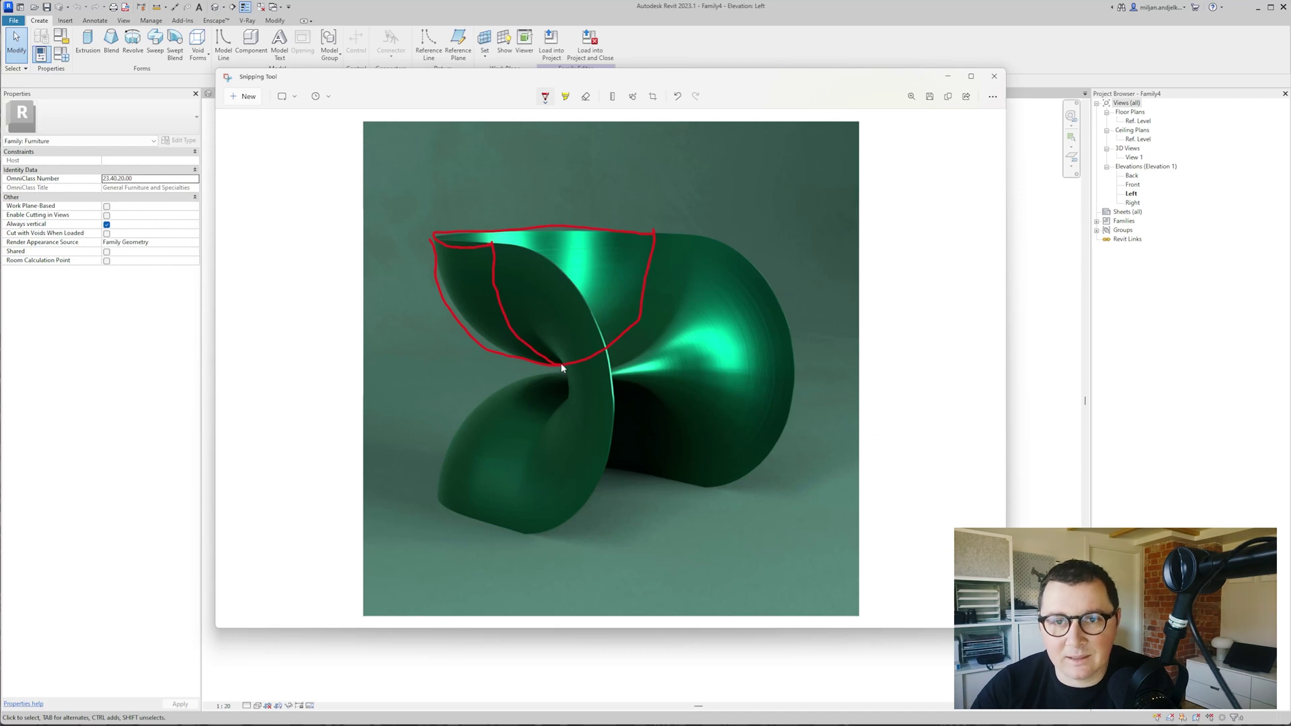
key("ctrl+z")
key("ctrl+z")
key("ctrl+z")
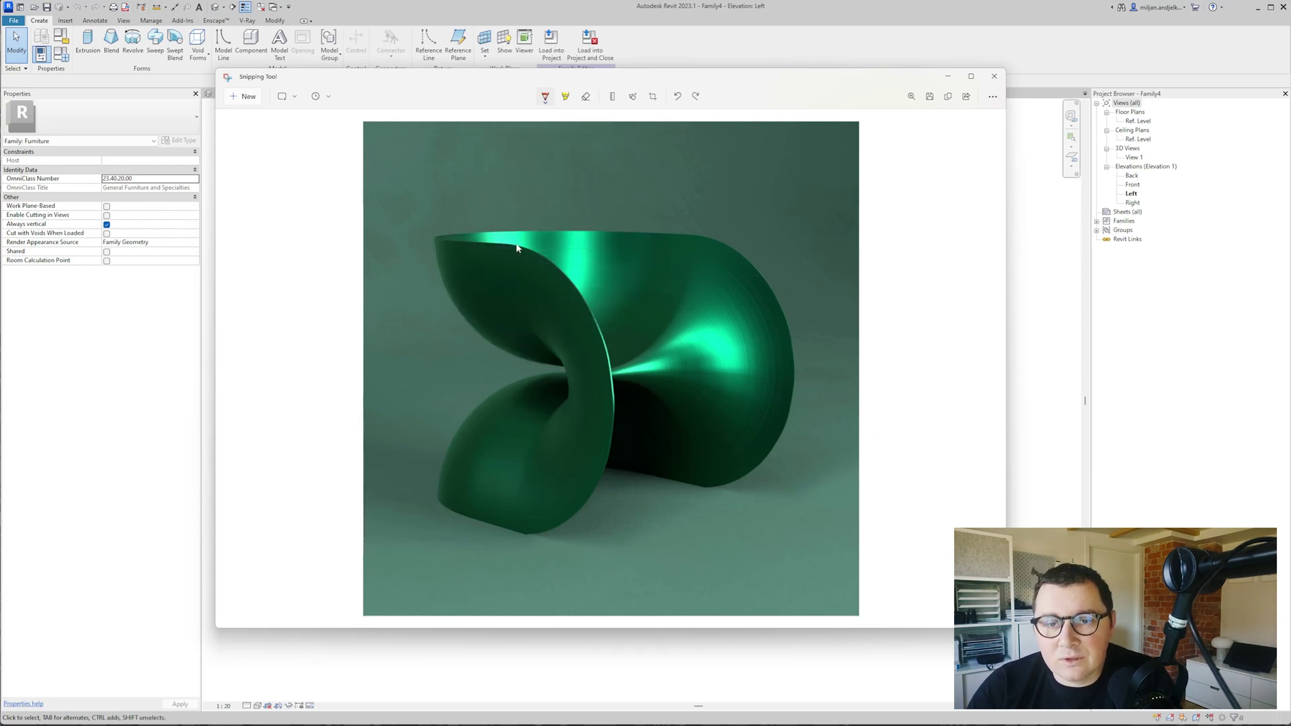
- Trace the chair's curved front edge in orange and the U-shaped seat curve in green on the reference picture
left_click_drag(611, 357, 619, 461)
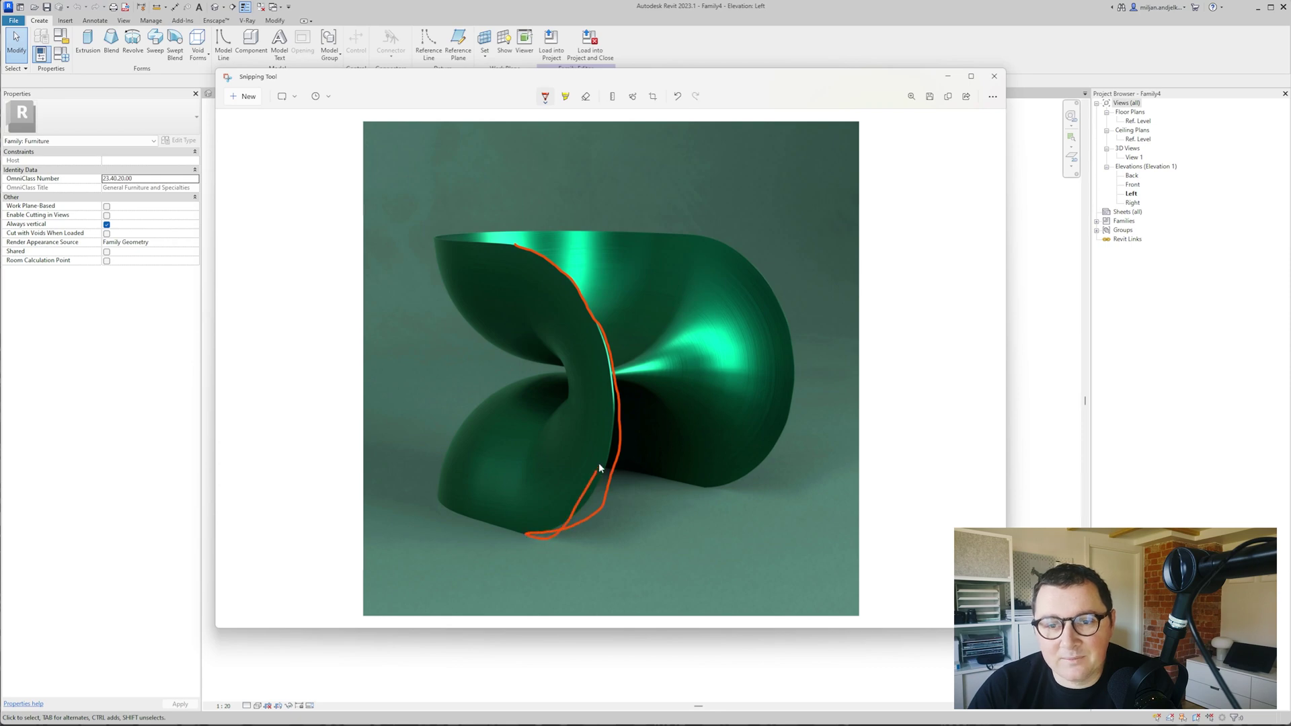
left_click(544, 101)
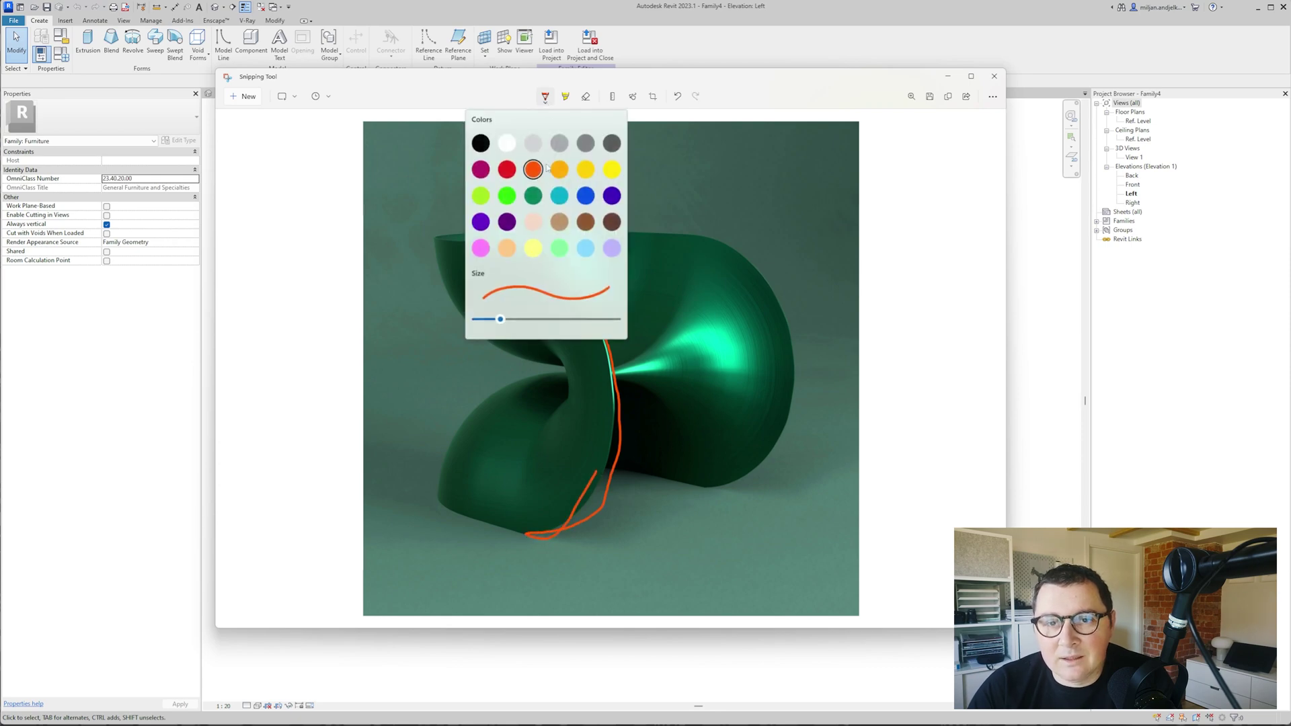
left_click(509, 195)
mouse_move(637, 368)
left_mouse_down()
mouse_move(692, 295)
mouse_move(696, 243)
left_mouse_up()
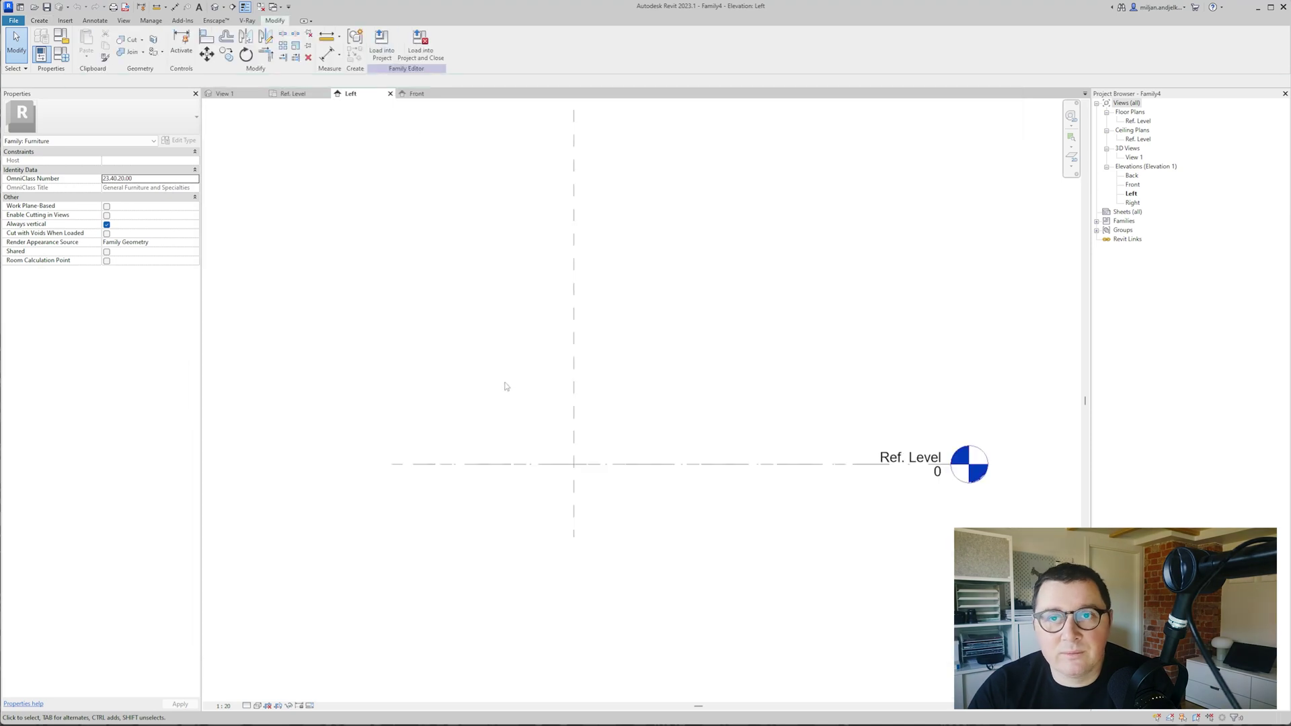
- Start a sweep with a sketched path in the Left elevation
left_click(39, 20)
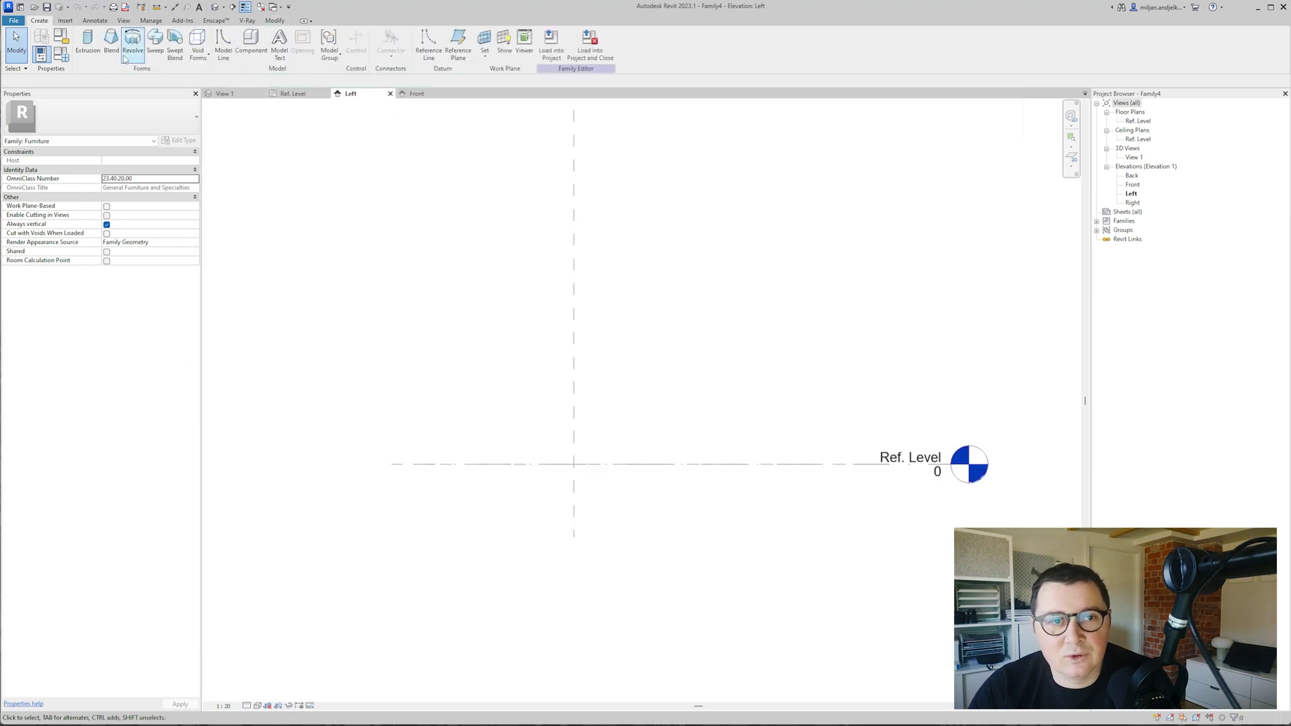
left_click(155, 42)
left_click(480, 36)
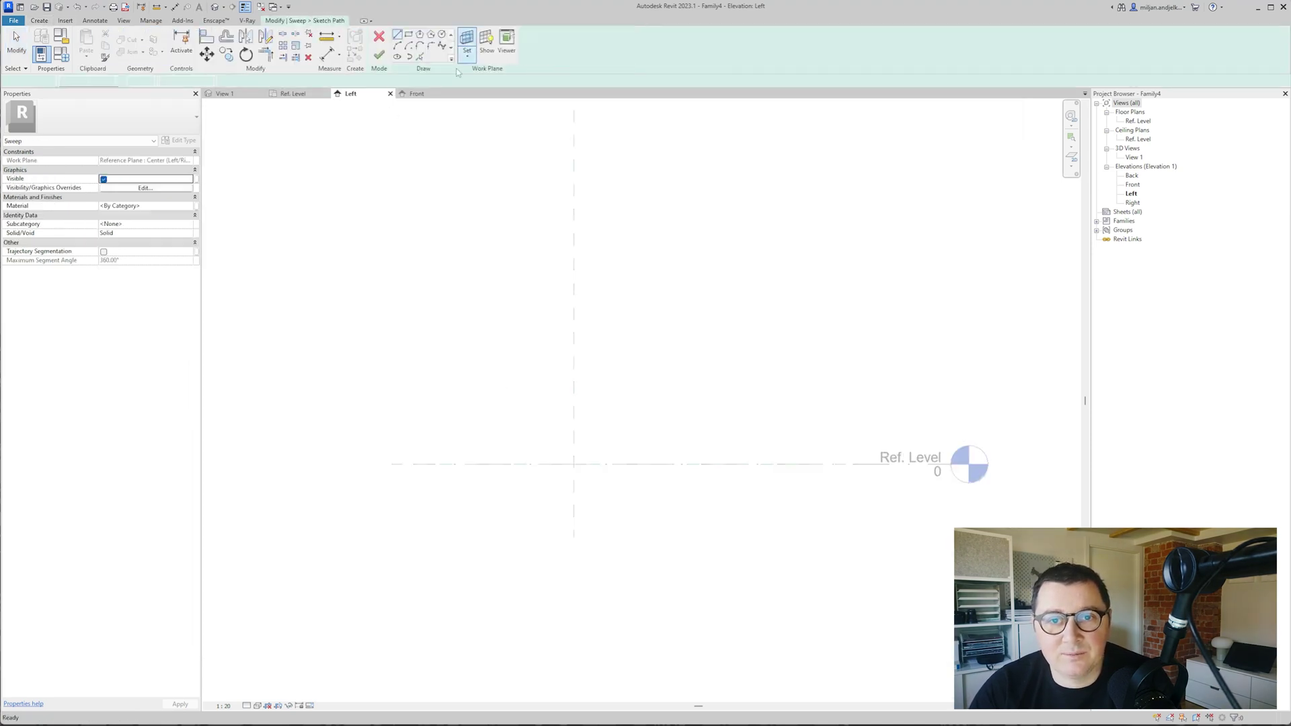
- Switch to Snipping Tool, annotate the chair's overall height as 750 on the picture, and return to Revit
key("alt+Tab")
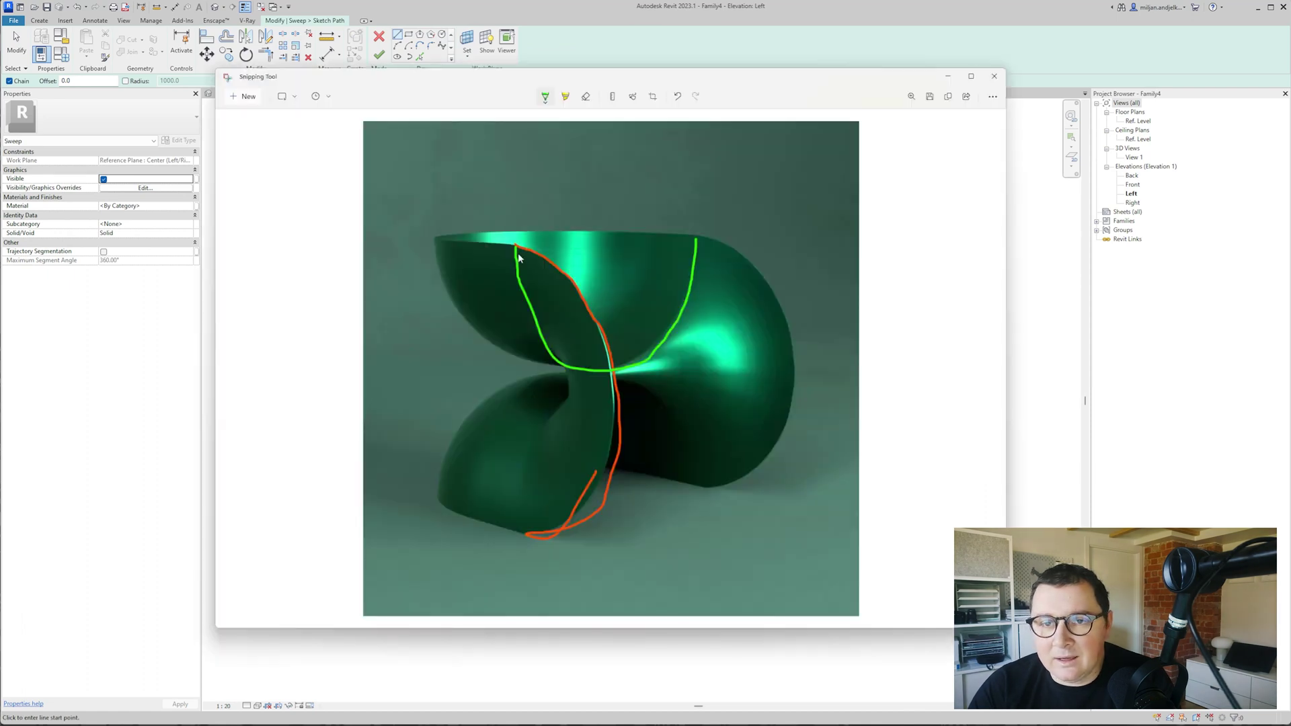
mouse_move(384, 234)
left_mouse_down()
mouse_move(402, 233)
mouse_move(413, 499)
mouse_move(429, 500)
left_mouse_up()
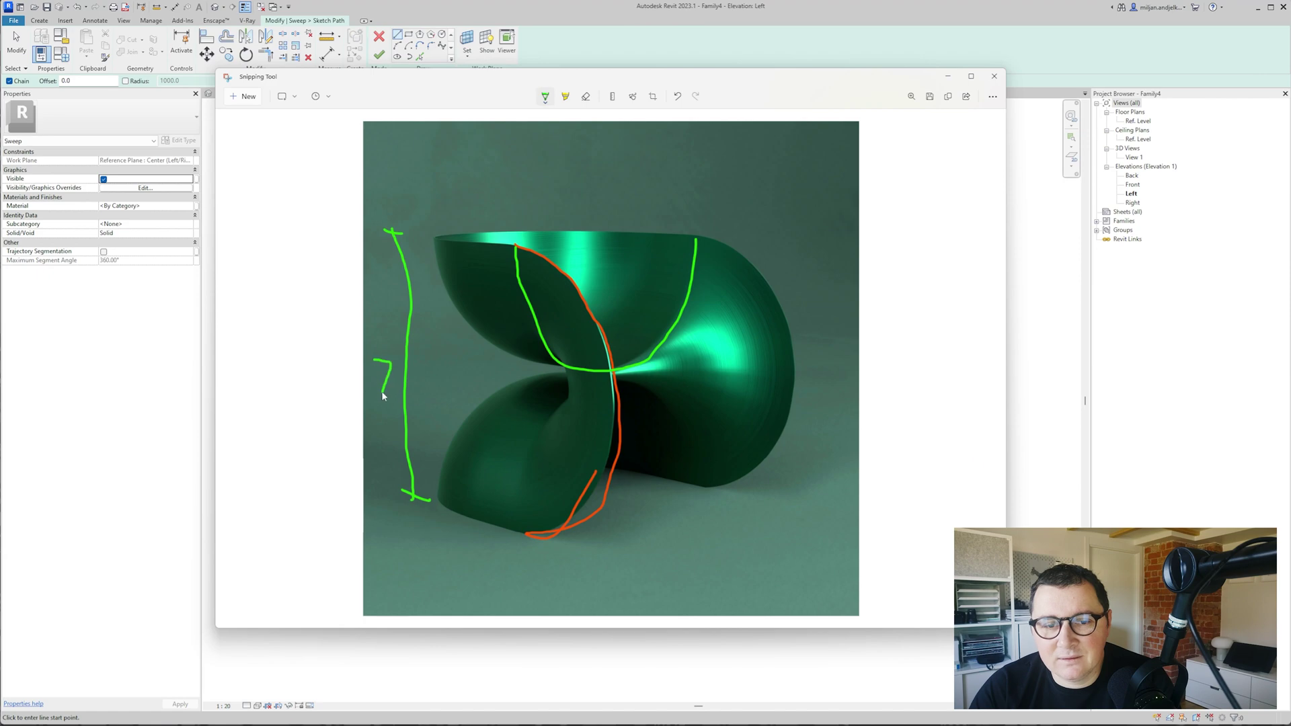
left_click_drag(376, 381, 396, 379)
left_click_drag(408, 371, 410, 382)
key("alt+Tab")
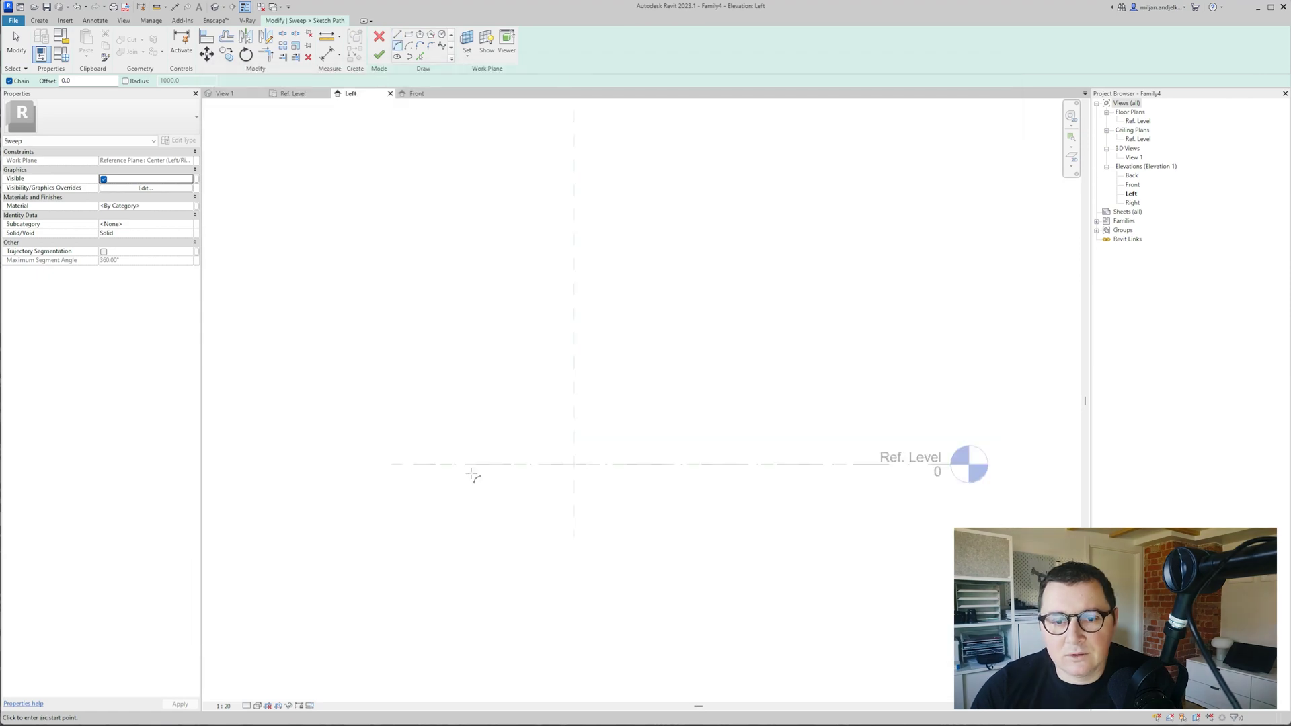
- Draw a semicircular path arc rising 750 mm from the Ref. Level and bulging toward the vertical reference plane
left_click(462, 464)
type("750")
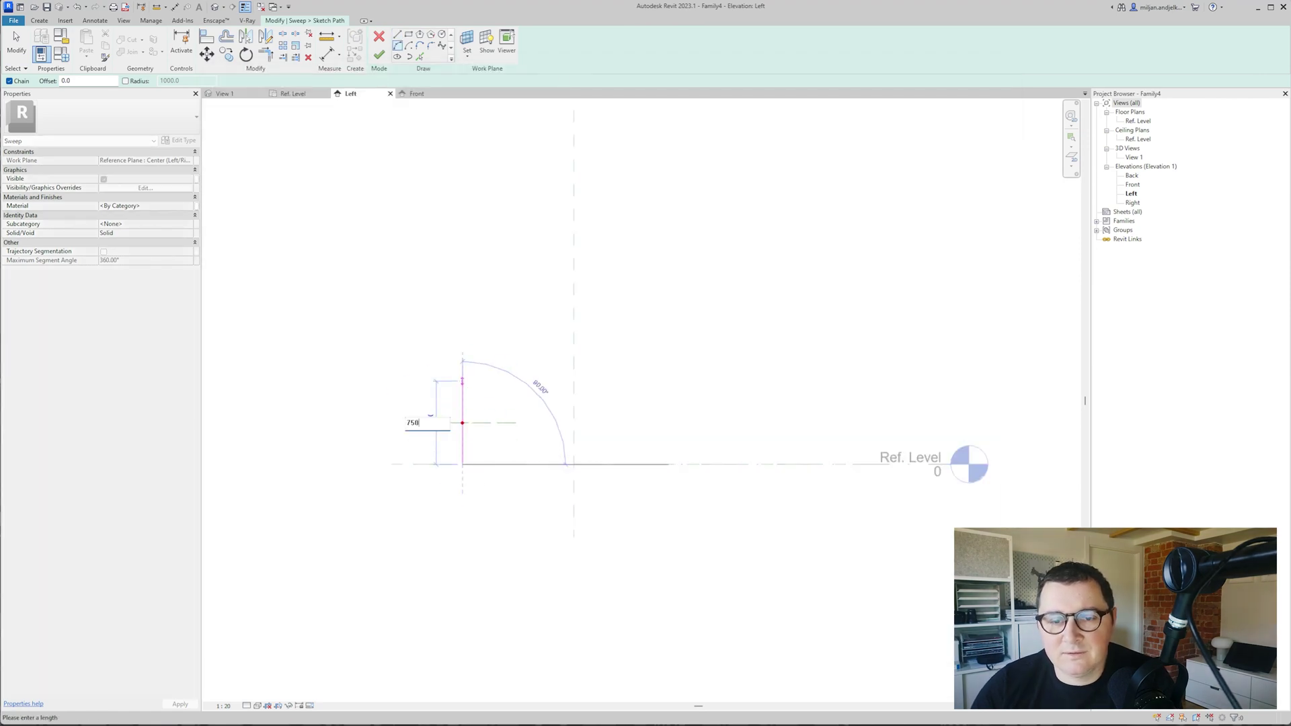
key("Return")
left_click(518, 417)
middle_click_drag(608, 449, 605, 450)
key("Escape")
key("Escape")
- Move the arc so its midpoint lies on the vertical reference plane, and finish the sweep path
left_click(514, 427)
key("m")
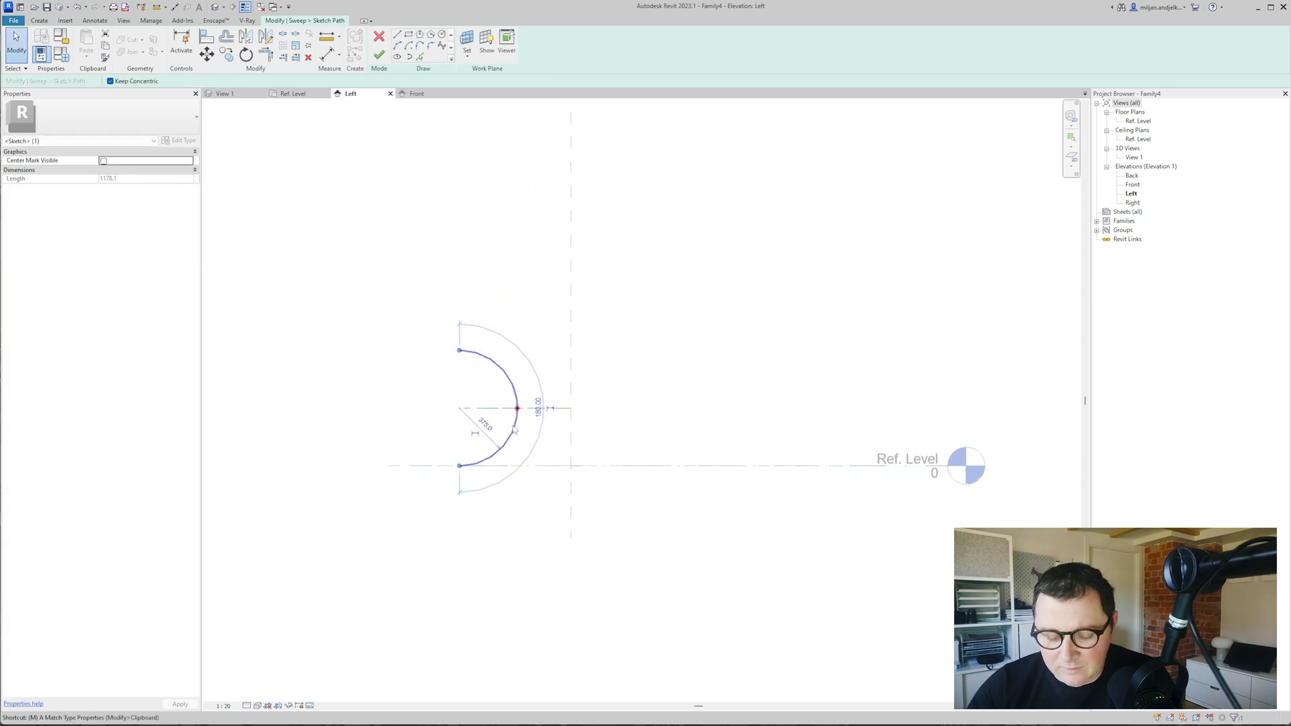
scroll(537, 414, "up", 2)
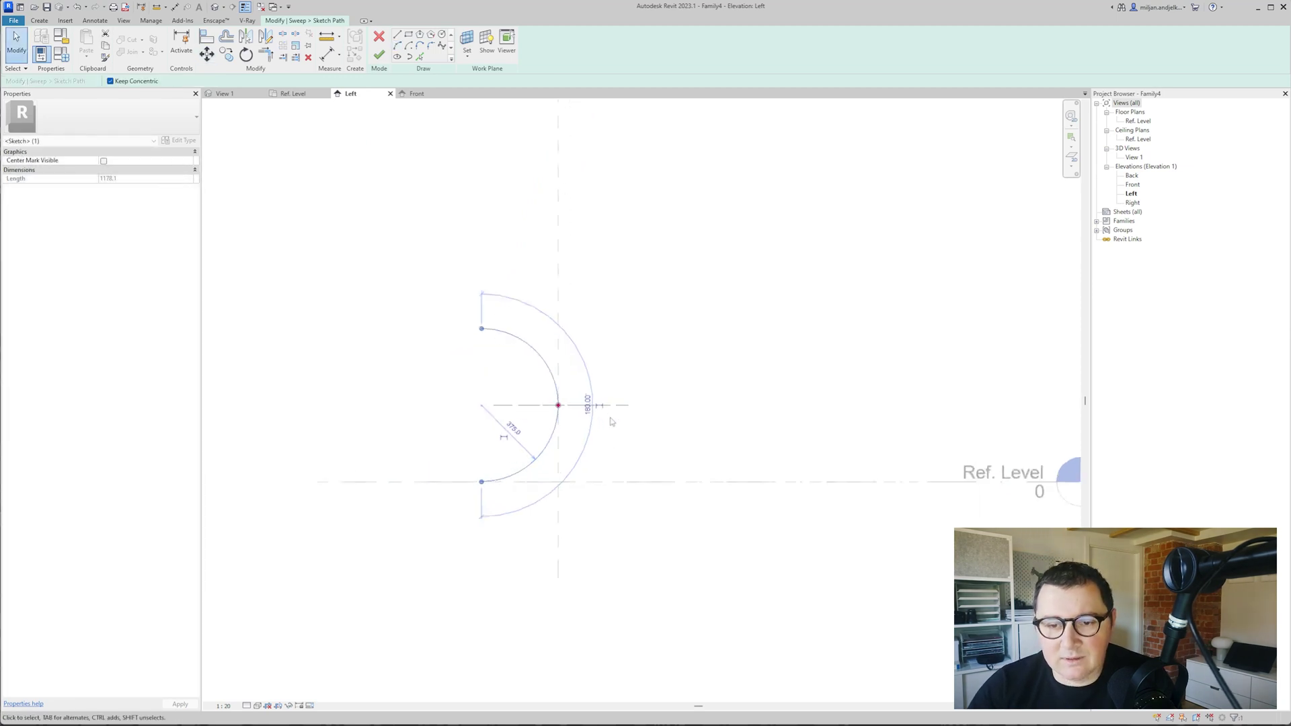
scroll(610, 420, "up", 1)
middle_click_drag(550, 202, 528, 232)
left_click(658, 259)
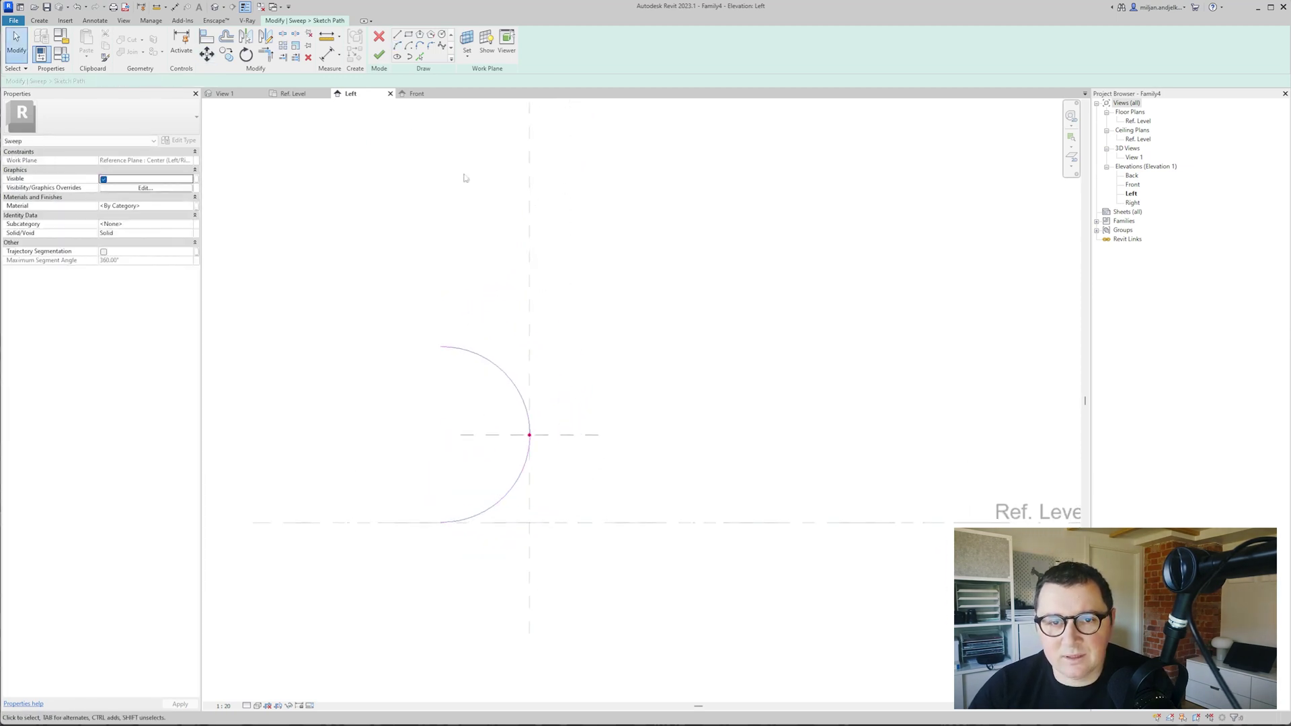
left_click(379, 54)
middle_click_drag(498, 390, 465, 337)
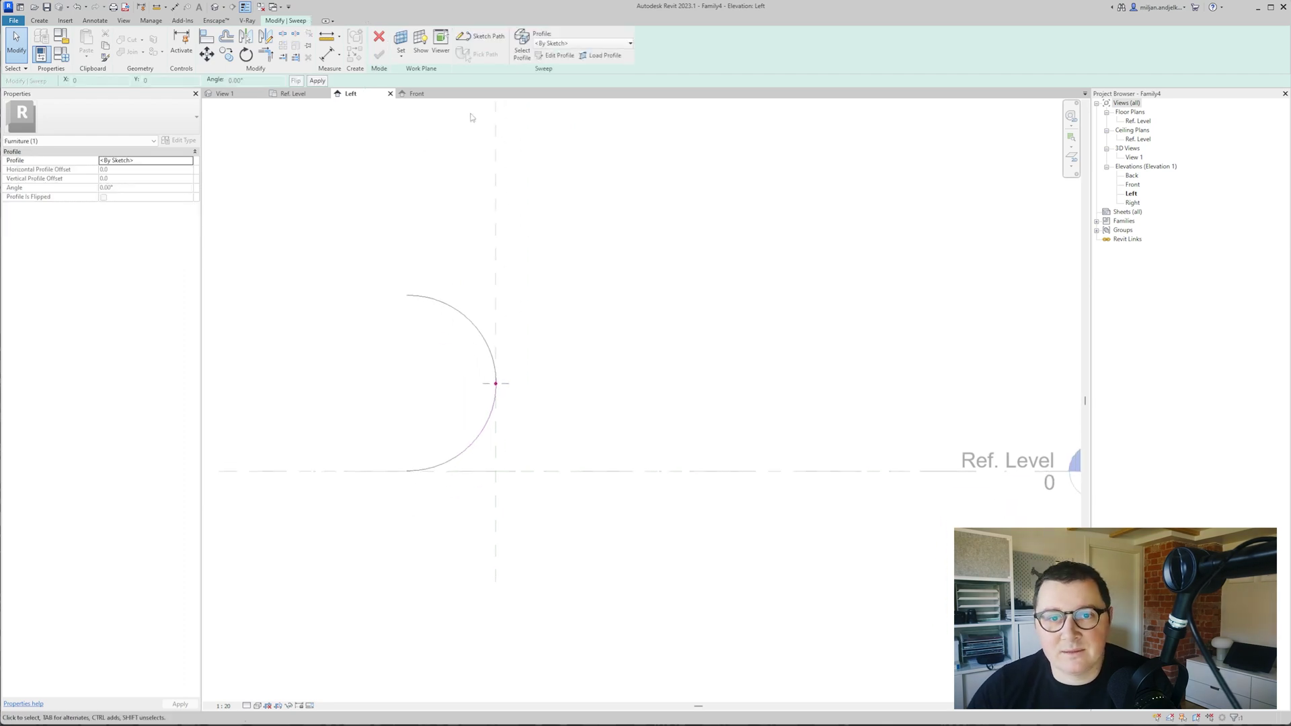
- Start editing the sweep's sketched profile in the Ref. Level floor plan
left_click(294, 94)
middle_click_drag(543, 139, 447, 159)
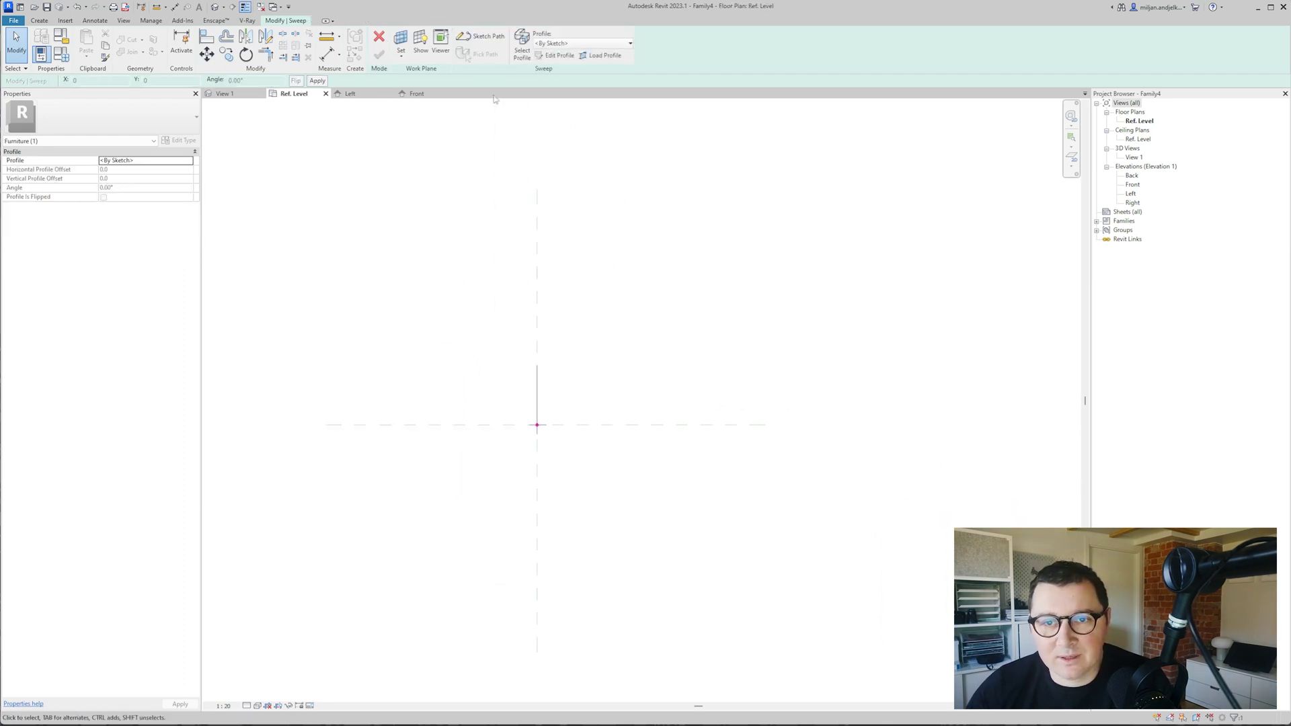
left_click(550, 56)
- Switch to Snipping Tool, erase all markings, mark the middle of the chair's front edge in orange, and return to Revit
key("alt+Tab")
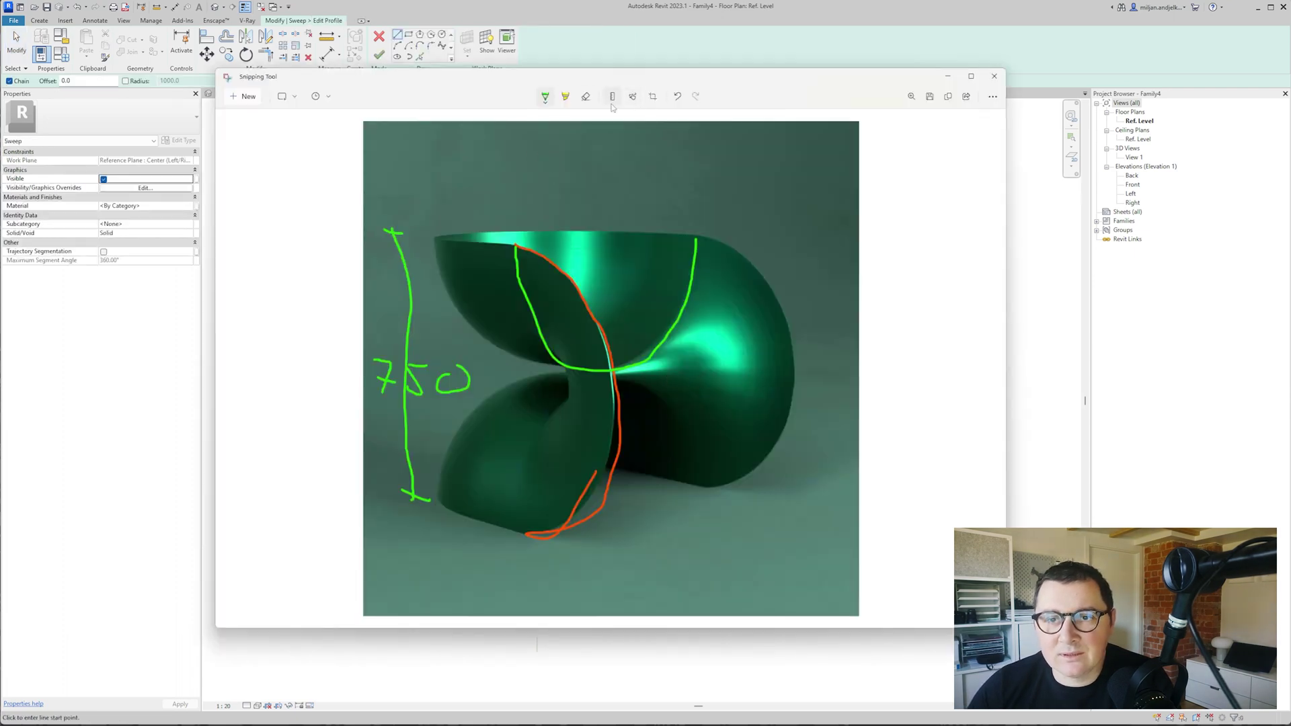
left_click(585, 96)
left_click(584, 103)
left_click(586, 118)
left_click(546, 96)
left_click(533, 174)
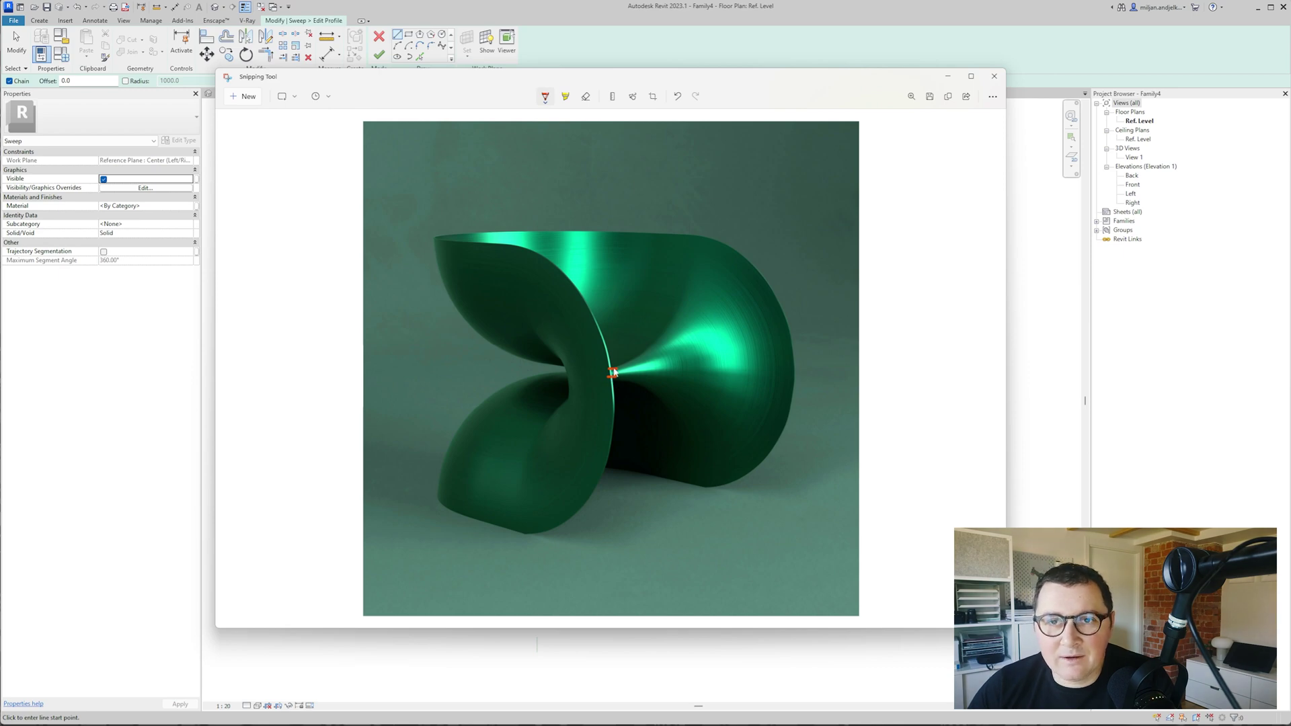
left_click(590, 42)
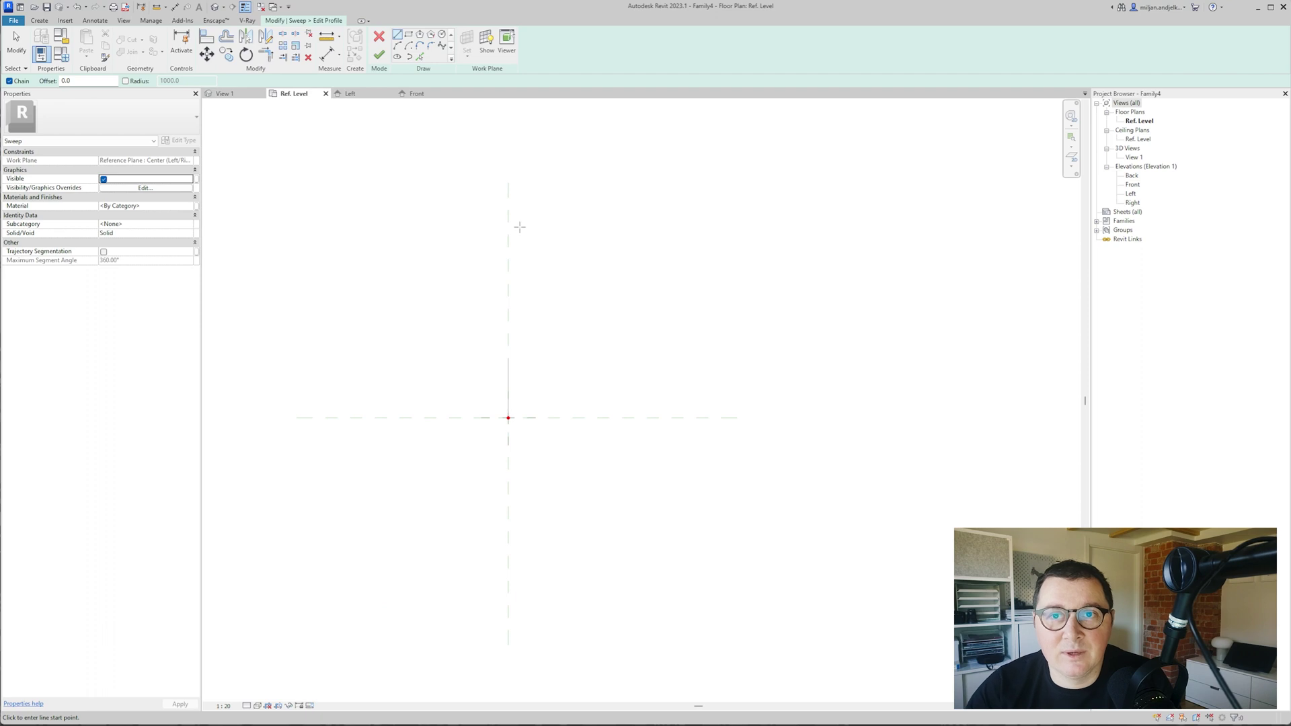
- Add profile lines offset 750 mm to the right of the vertical reference plane and 375 mm above the horizontal one
middle_click_drag(595, 326, 501, 280)
scroll(502, 279, "up", 2)
left_click(419, 57)
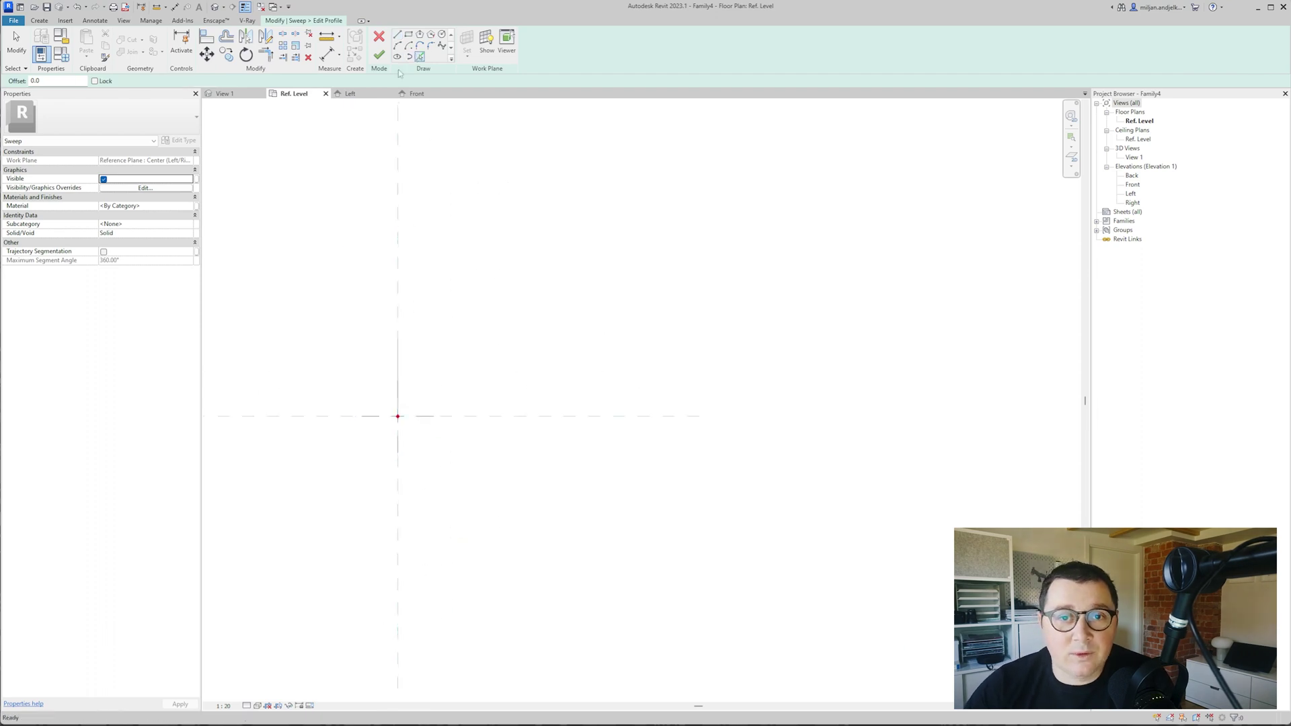
double_click(32, 81)
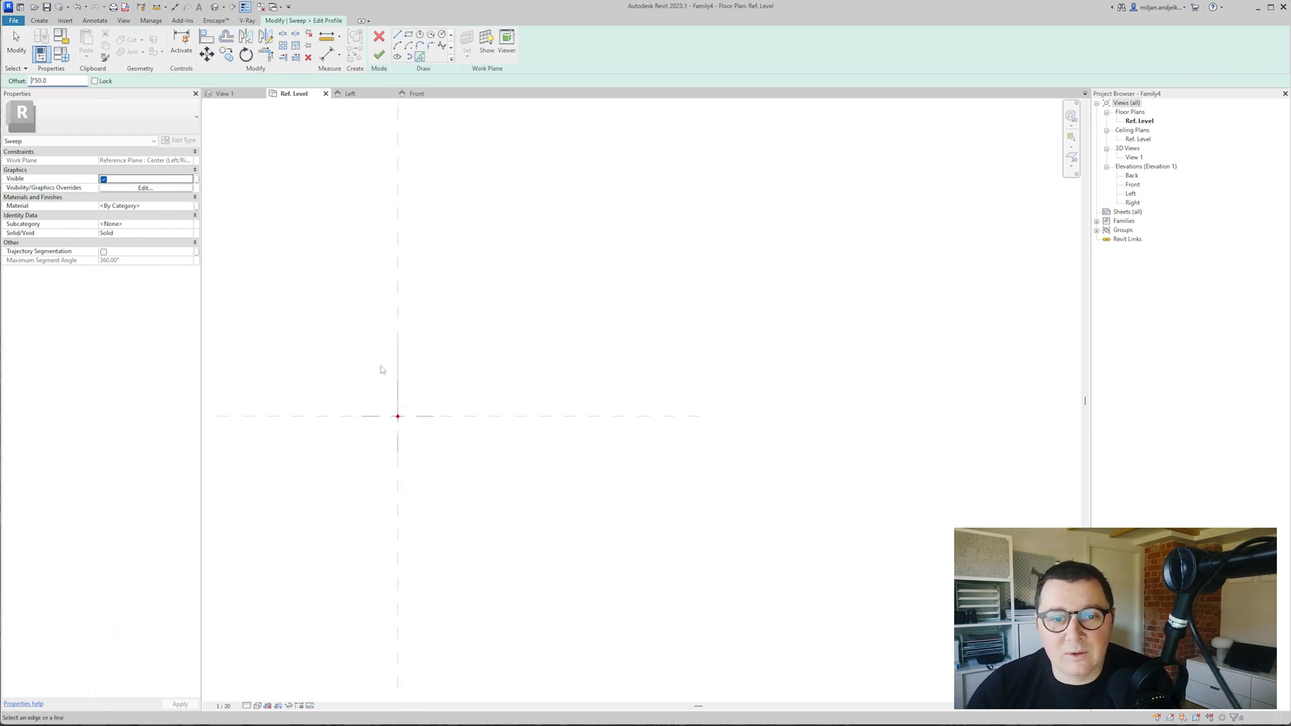
type("750.0")
left_click(397, 383)
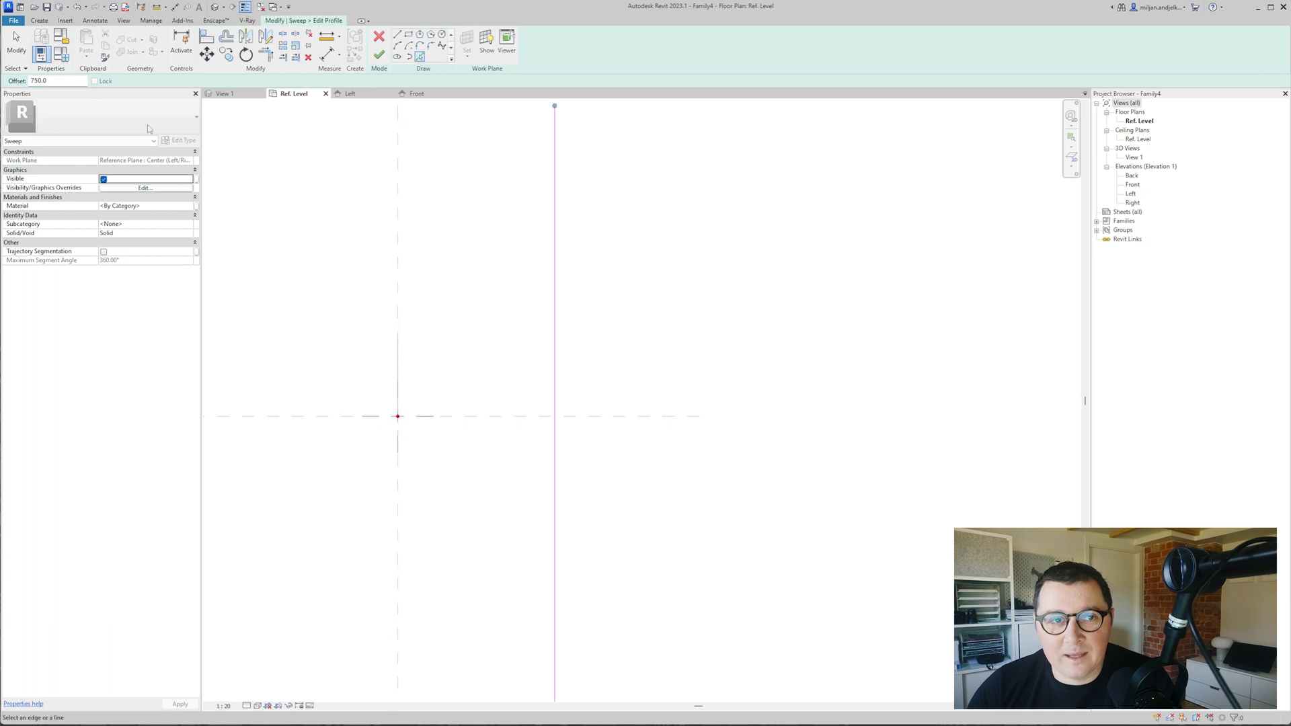
left_click_drag(65, 79, 22, 84)
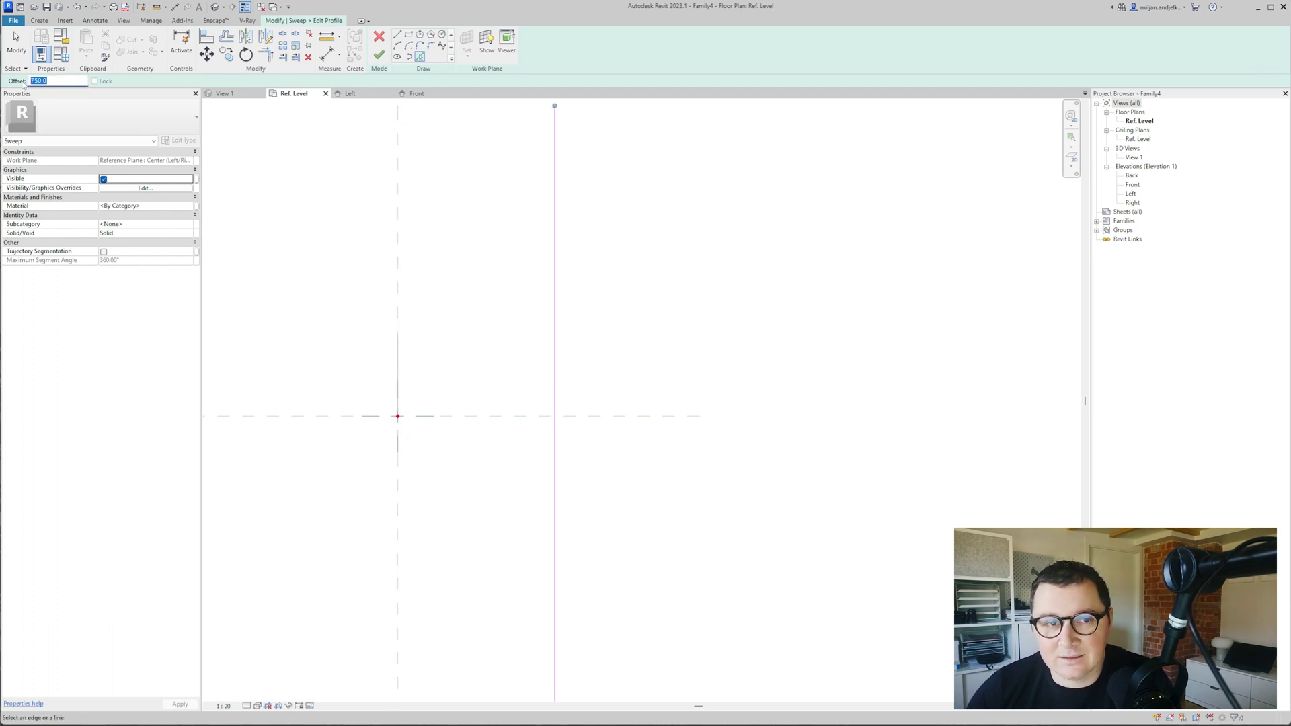
left_click(439, 414)
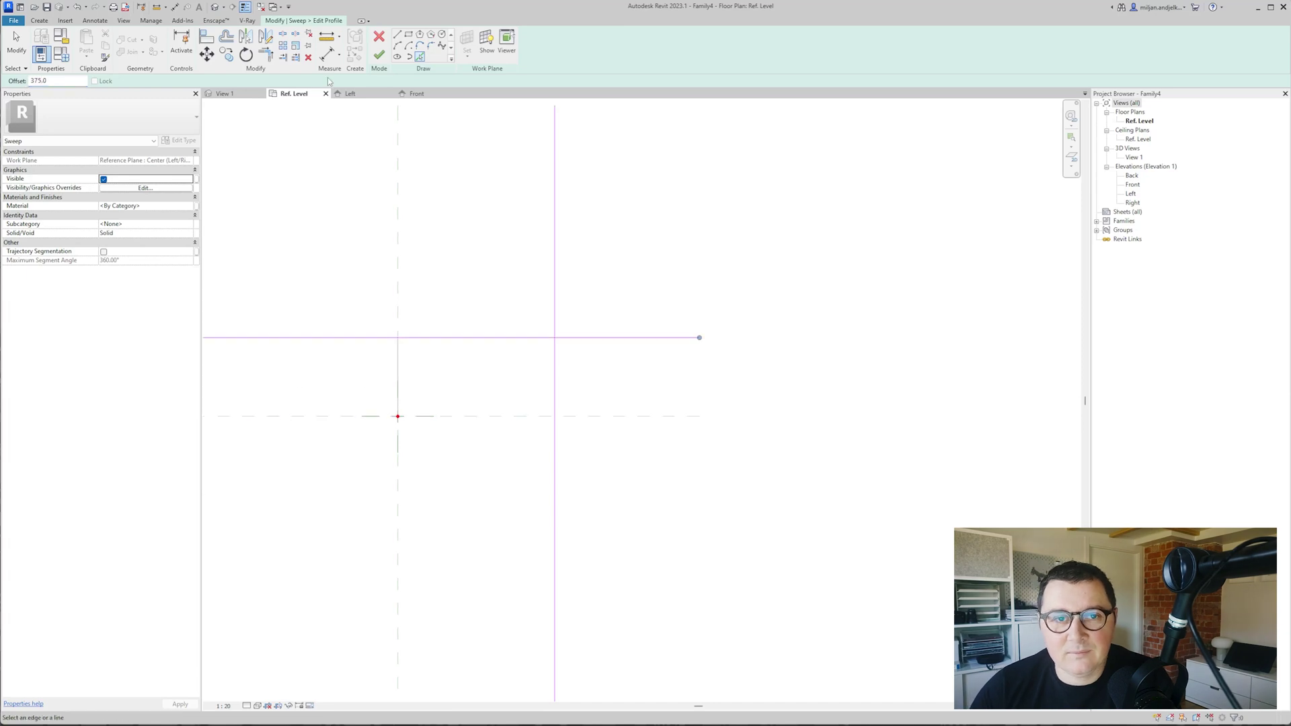
- Trim the horizontal profile line at the vertical reference plane and into a corner with the 750 mm offset line
key("t")
key("r")
left_click(416, 338)
key("t")
key("r")
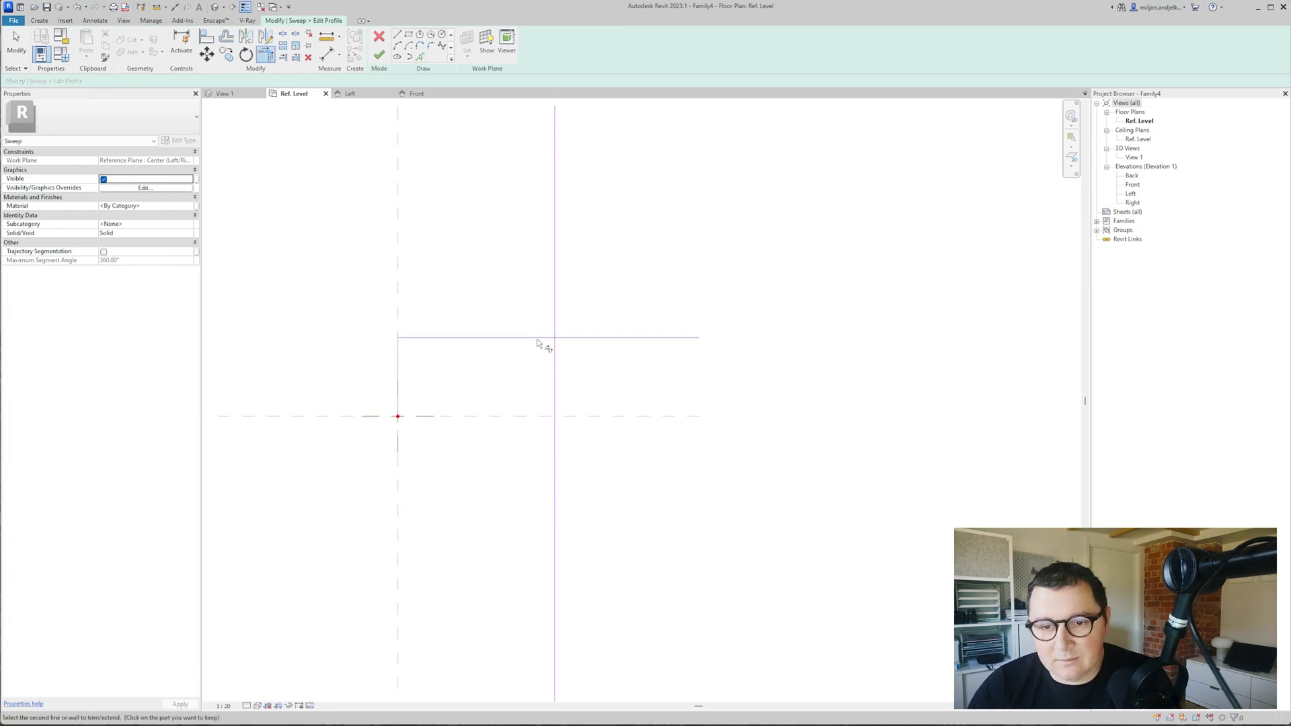
left_click(539, 338)
left_click(555, 357)
key("Escape")
scroll(502, 357, "up", 2)
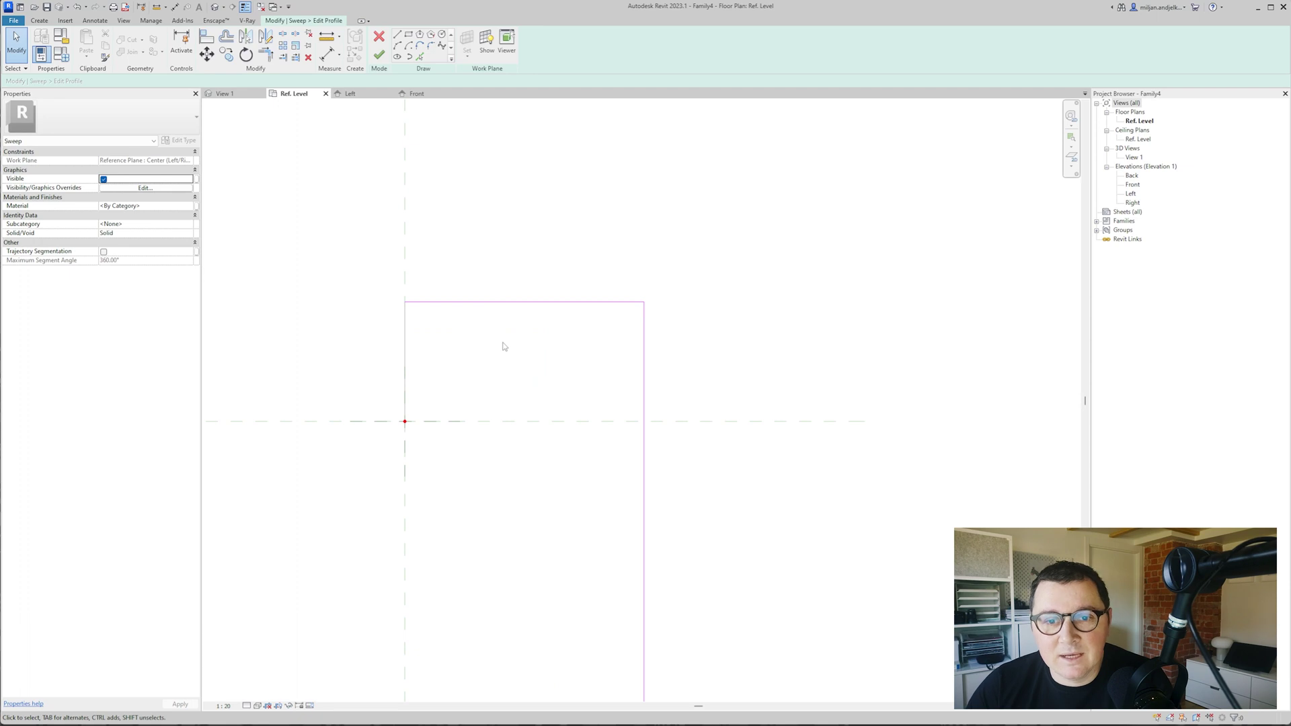
middle_click_drag(481, 340, 485, 325)
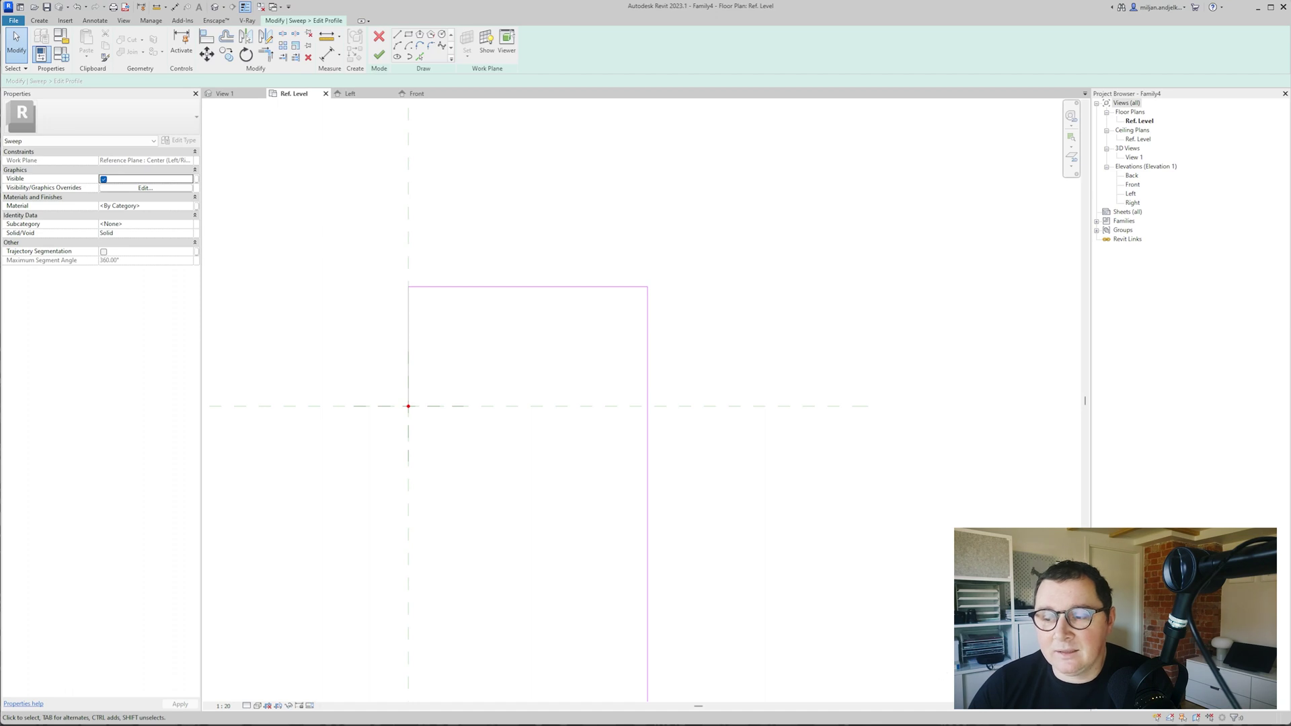
- Replace the horizontal profile line with a copy offset slightly inward and trimmed to the vertical profile line
key("alt+Tab")
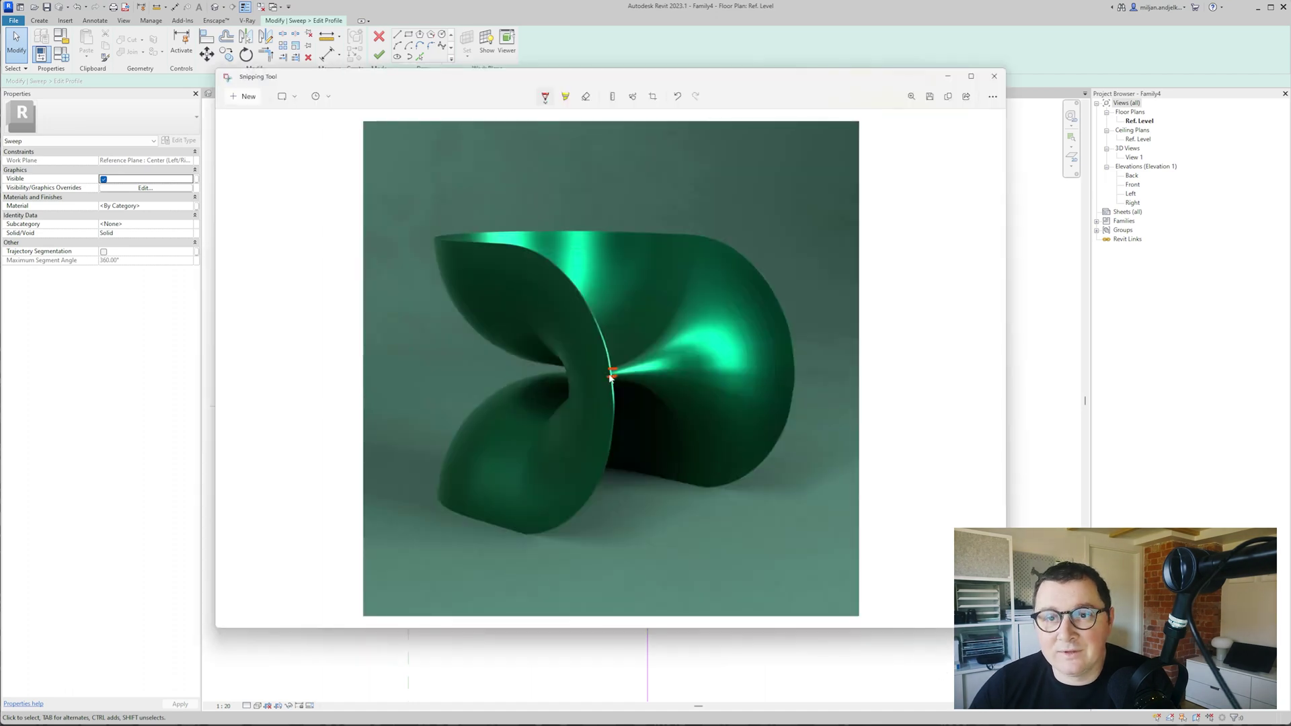
left_click(607, 47)
scroll(522, 312, "up", 1)
middle_click_drag(522, 312, 533, 312)
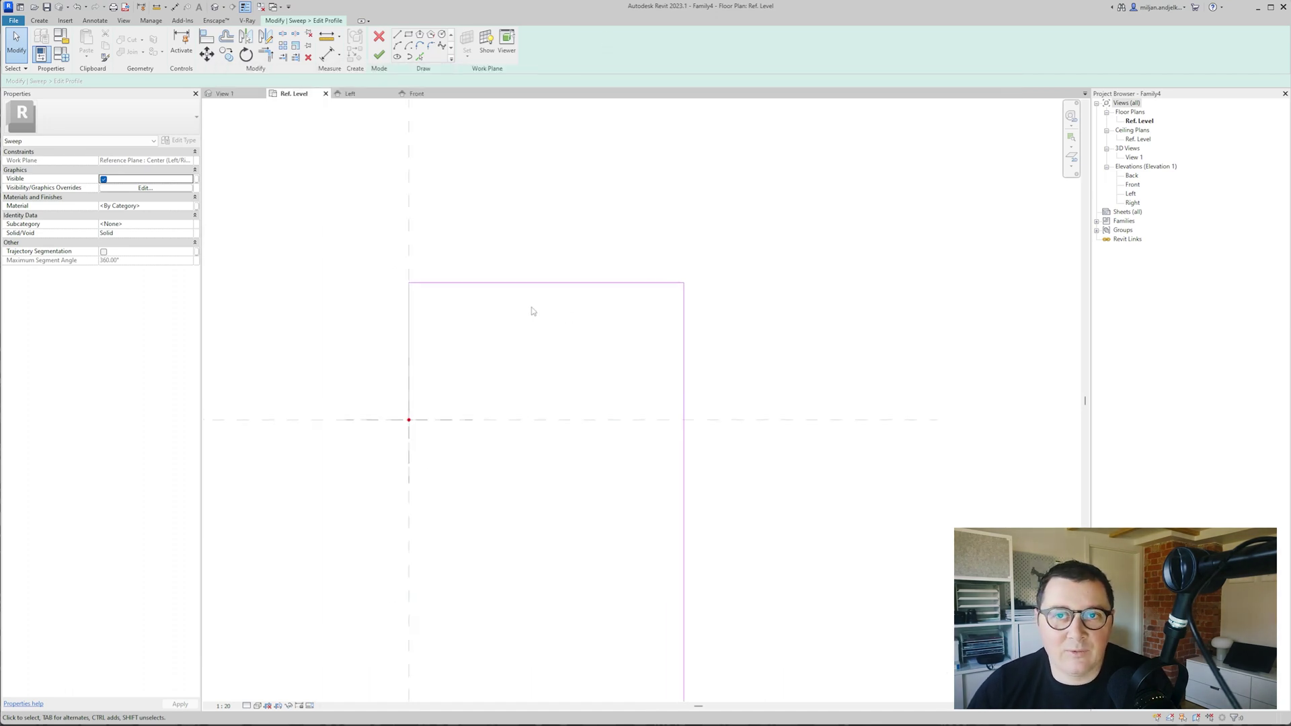
left_click(420, 56)
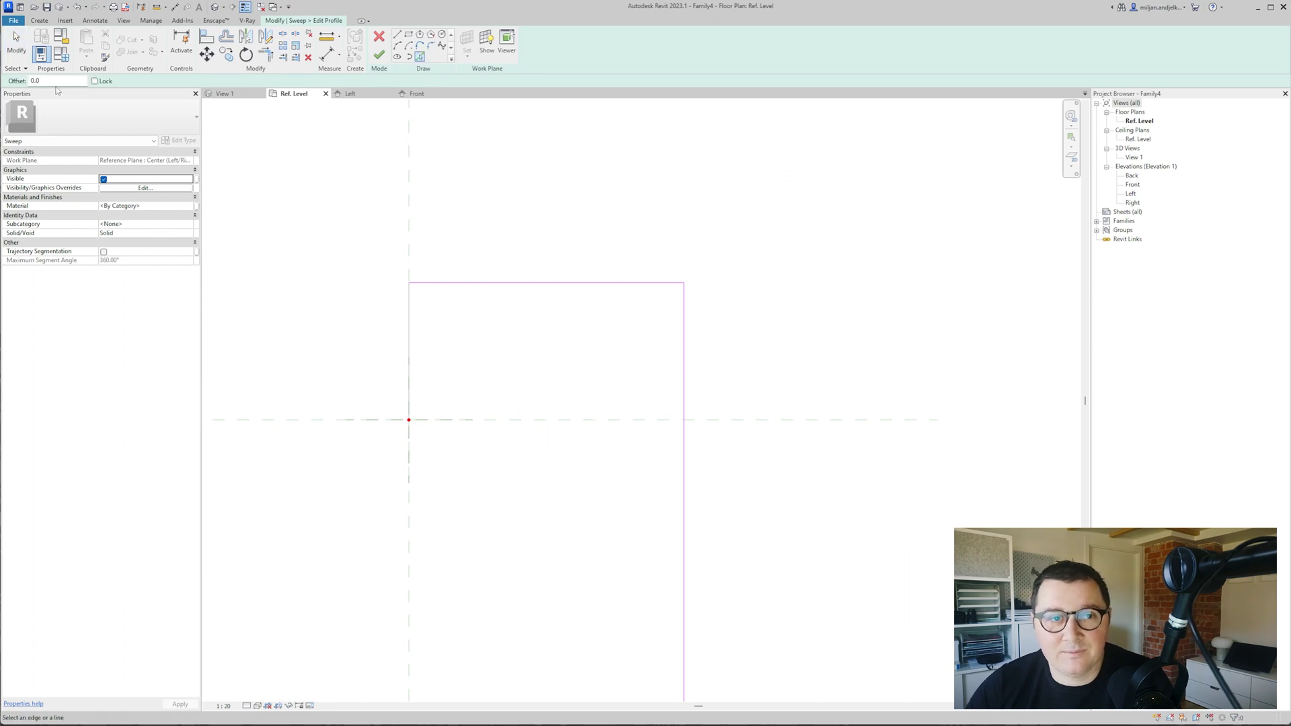
left_click(522, 285)
key("t")
key("r")
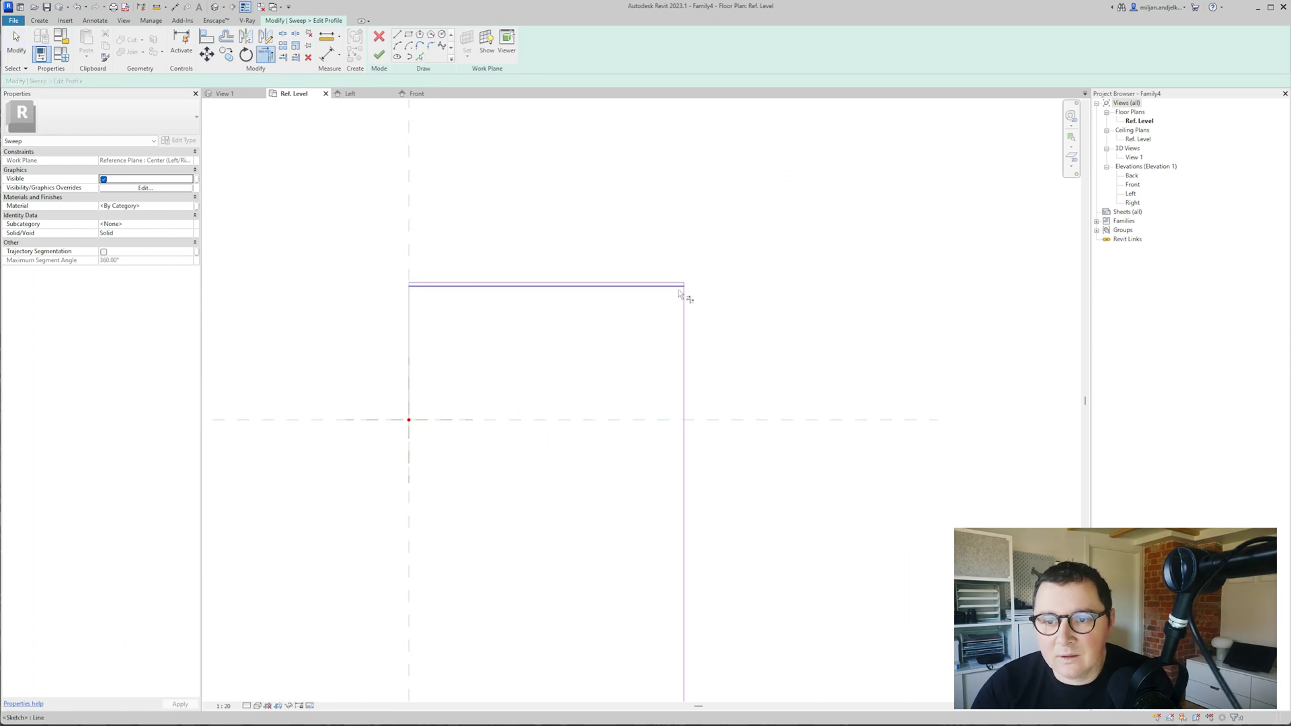
left_click(679, 287)
left_click(683, 303)
key("Escape")
left_click(579, 283)
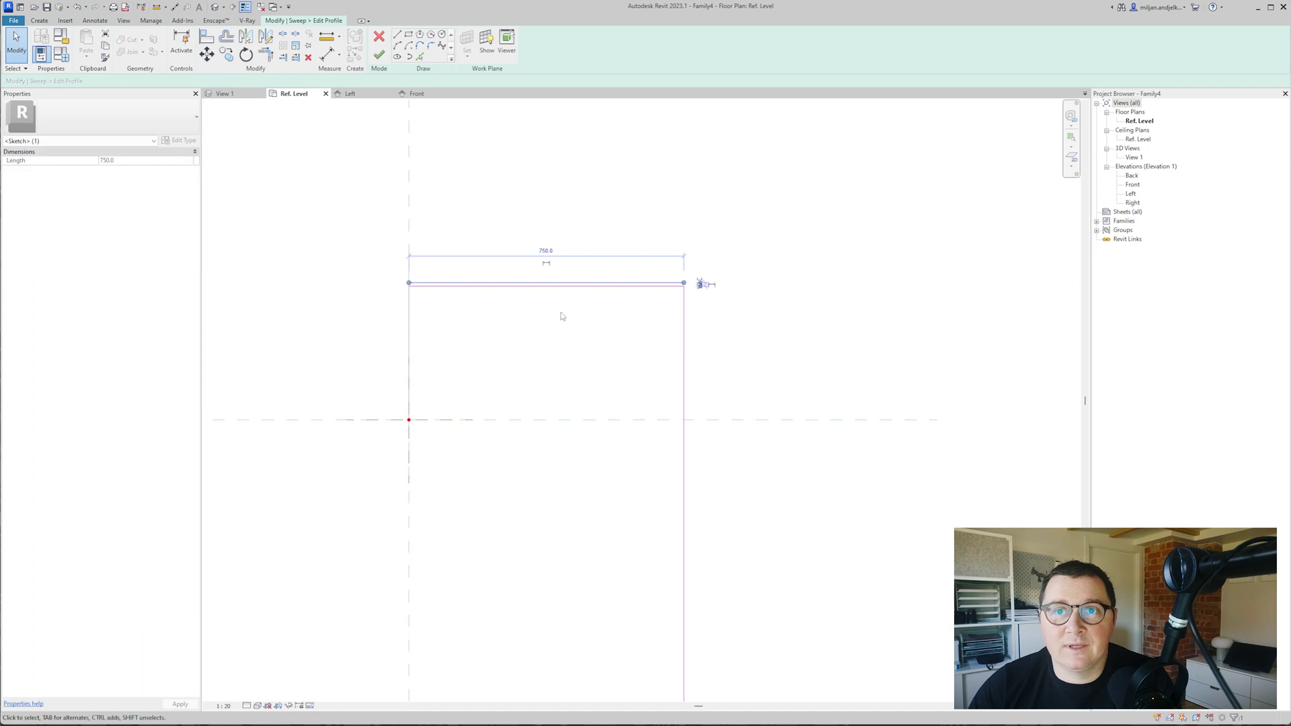
key("Delete")
- Draw a profile arc from the reference plane intersection to the 750 mm line, passing through the midpoint of the horizontal profile line
middle_click_drag(516, 354, 524, 320)
scroll(524, 321, "up", 1)
left_click(397, 45)
scroll(454, 163, "up", 1)
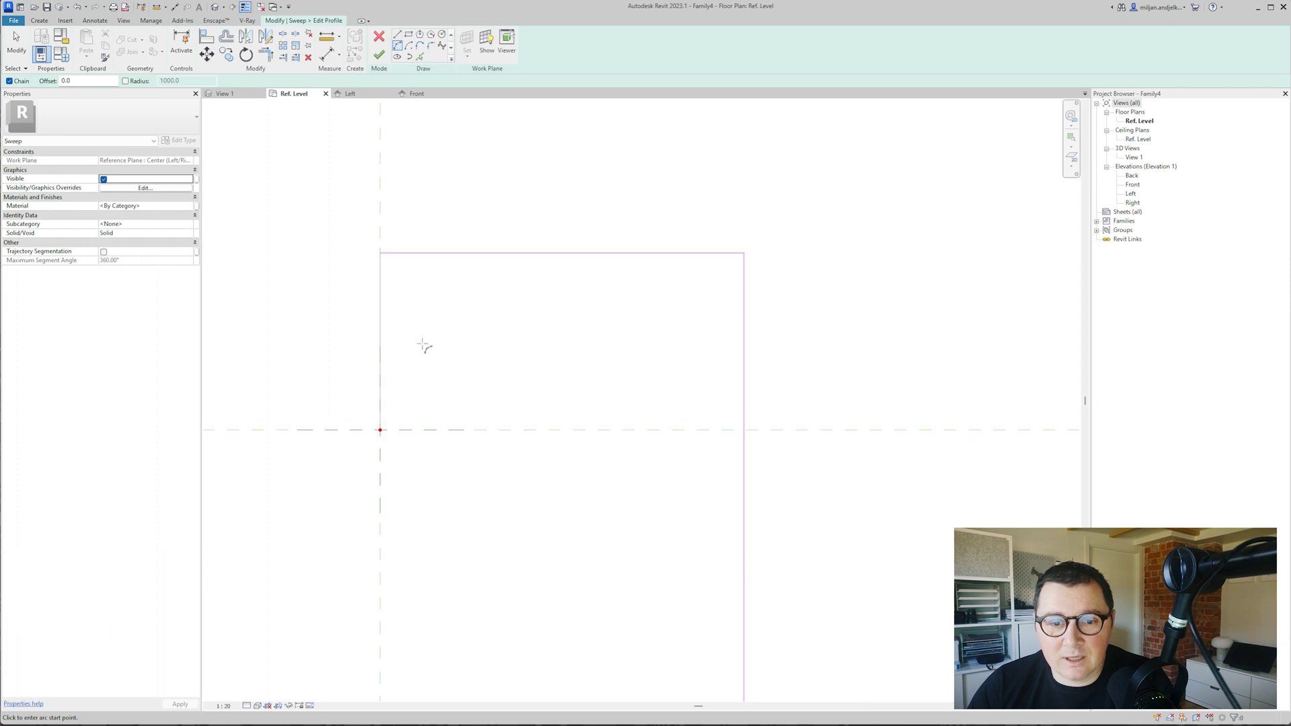
left_click(380, 429)
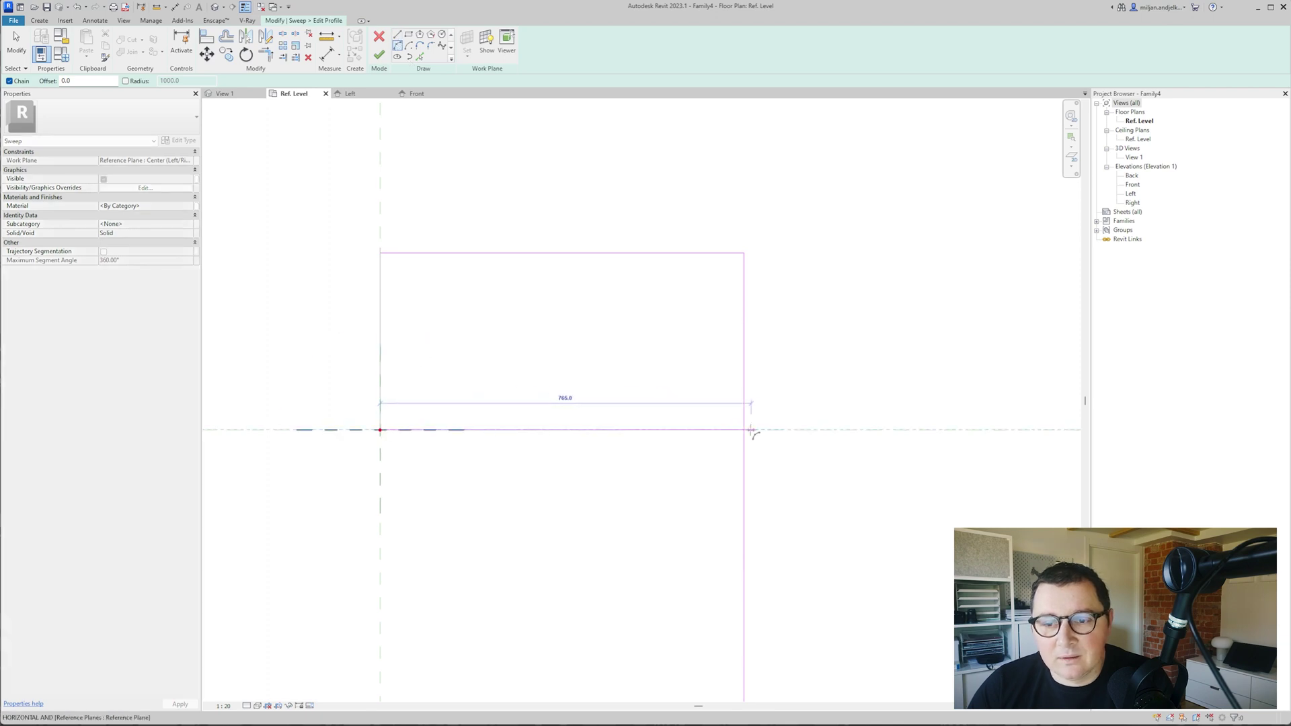
left_click(745, 430)
key("s")
key("m")
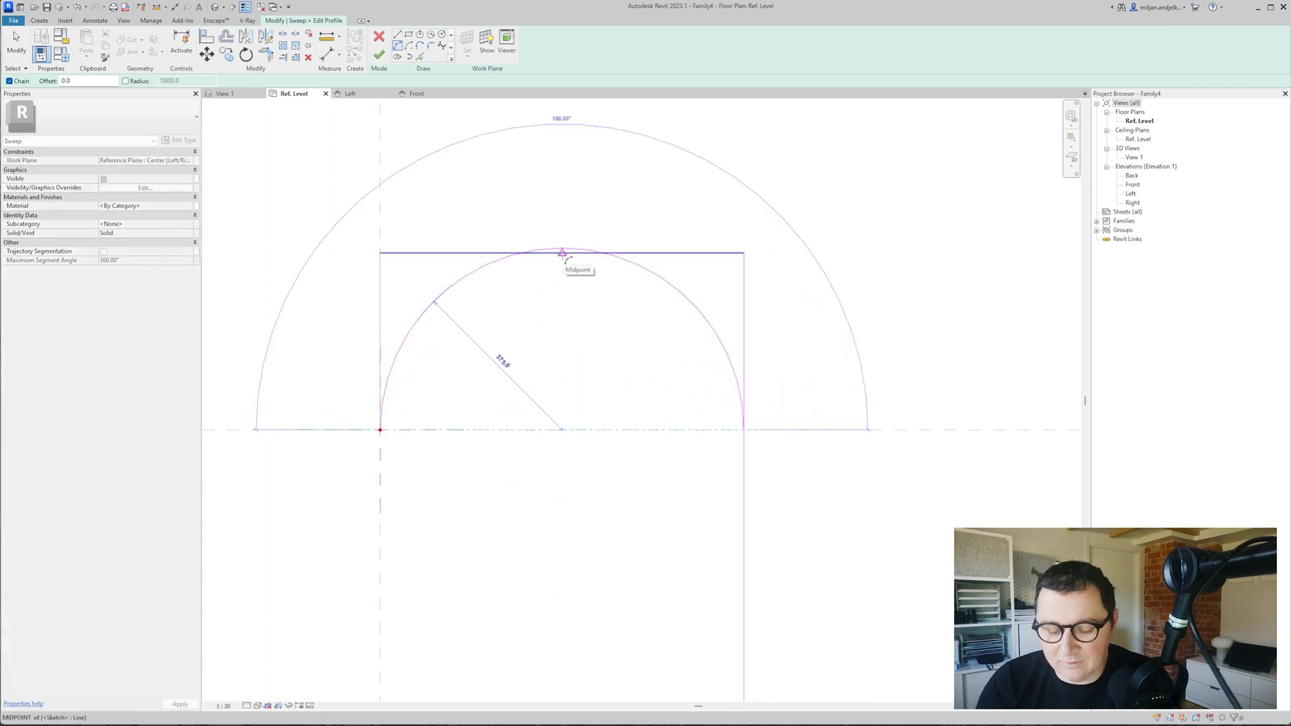
left_click(562, 253)
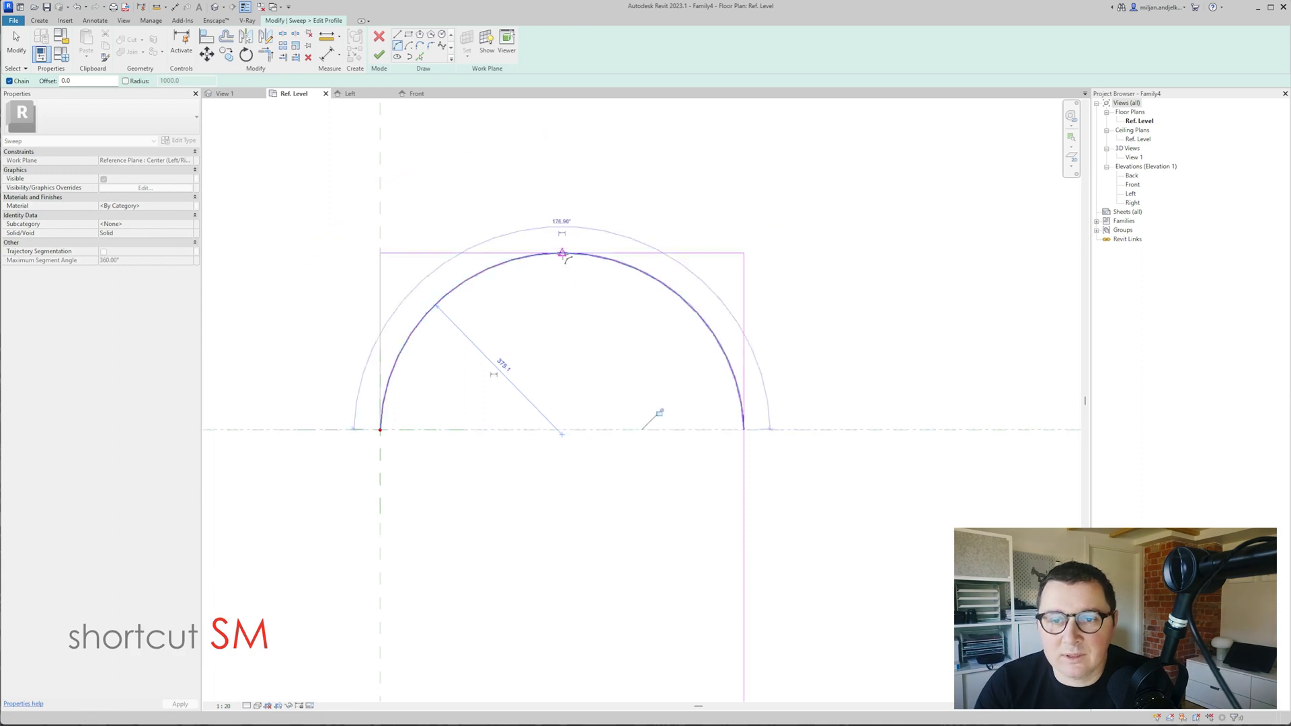
key("Escape")
key("Escape")
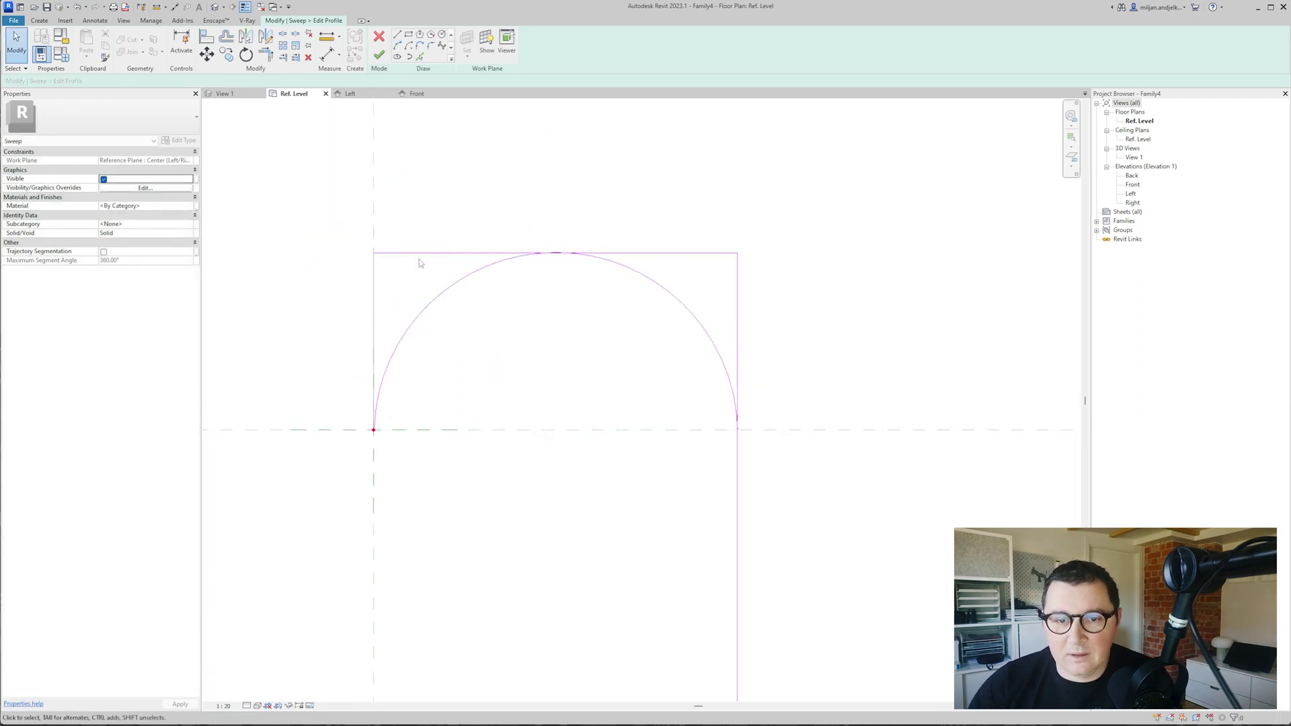
- Delete the straight guide lines and add a parallel copy of the arc offset 5 mm inward
left_click(738, 269)
key("Delete")
left_click(420, 56)
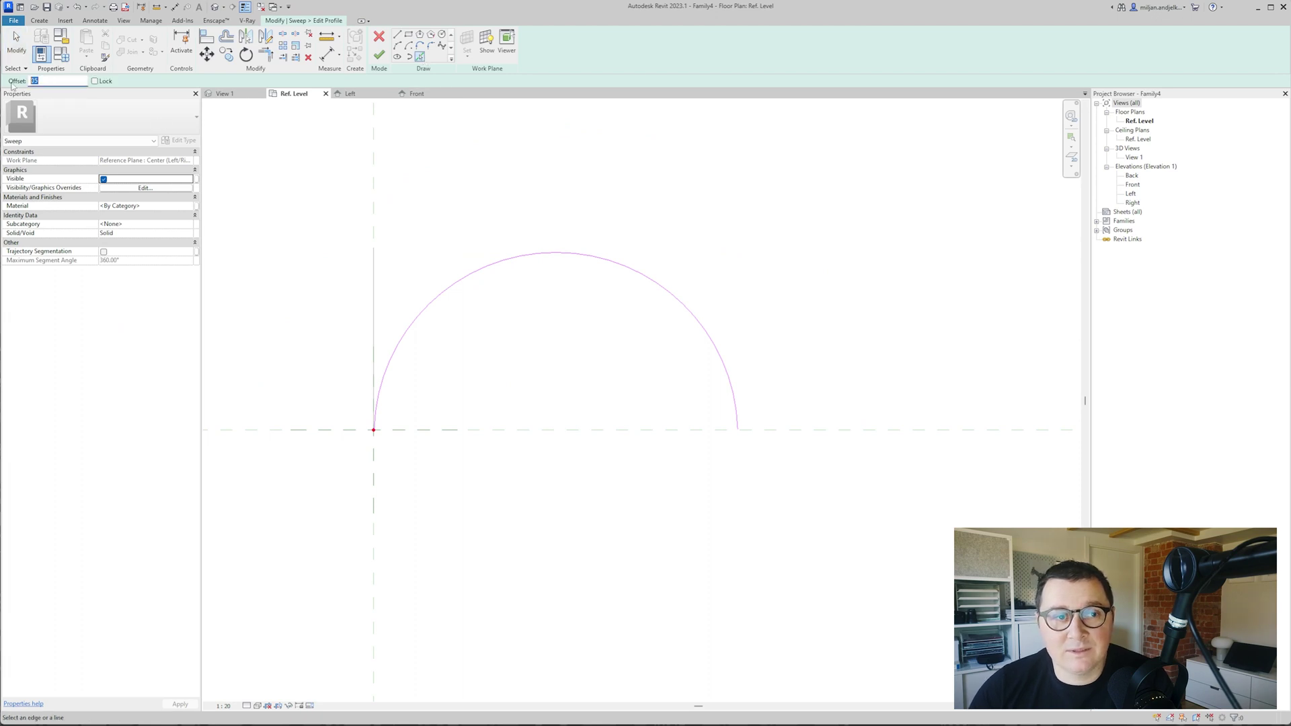
type("5.0")
left_click(426, 309)
- Close both ends of the double arc along the horizontal reference plane by splitting the line there and trimming it into corners
key("s")
key("l")
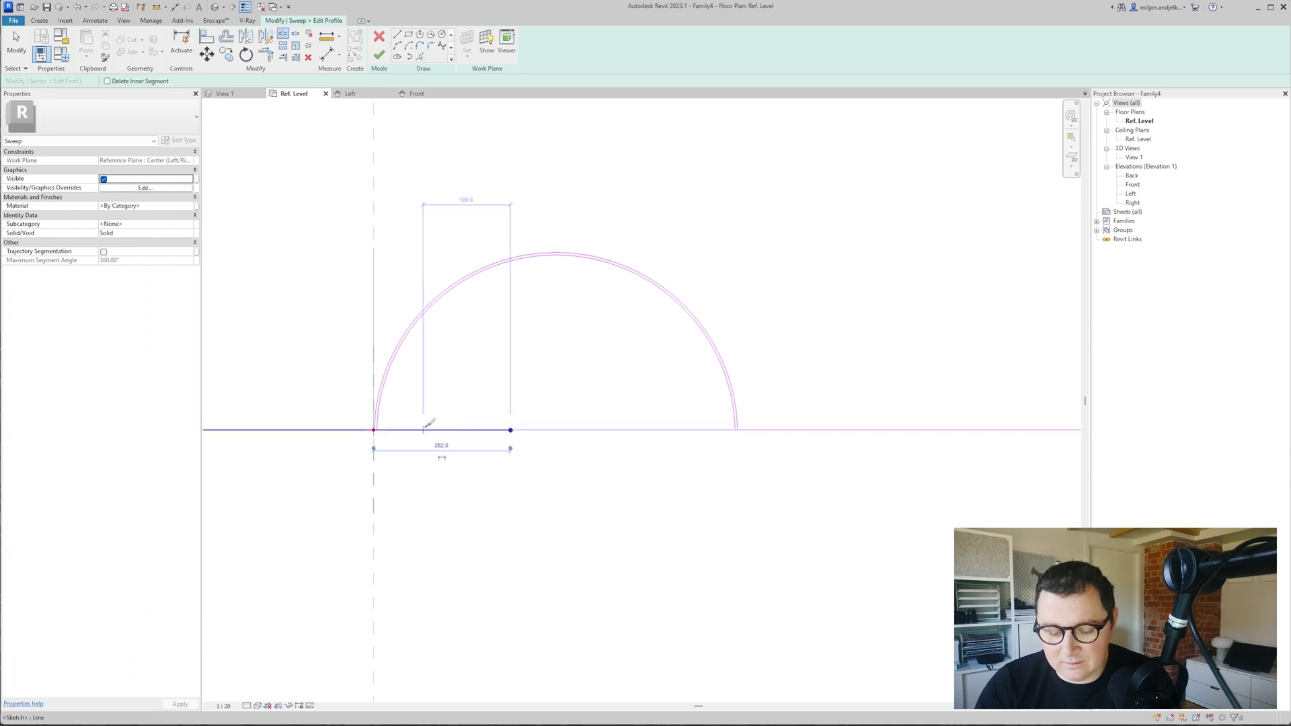
key("t")
key("r")
scroll(374, 431, "up", 5)
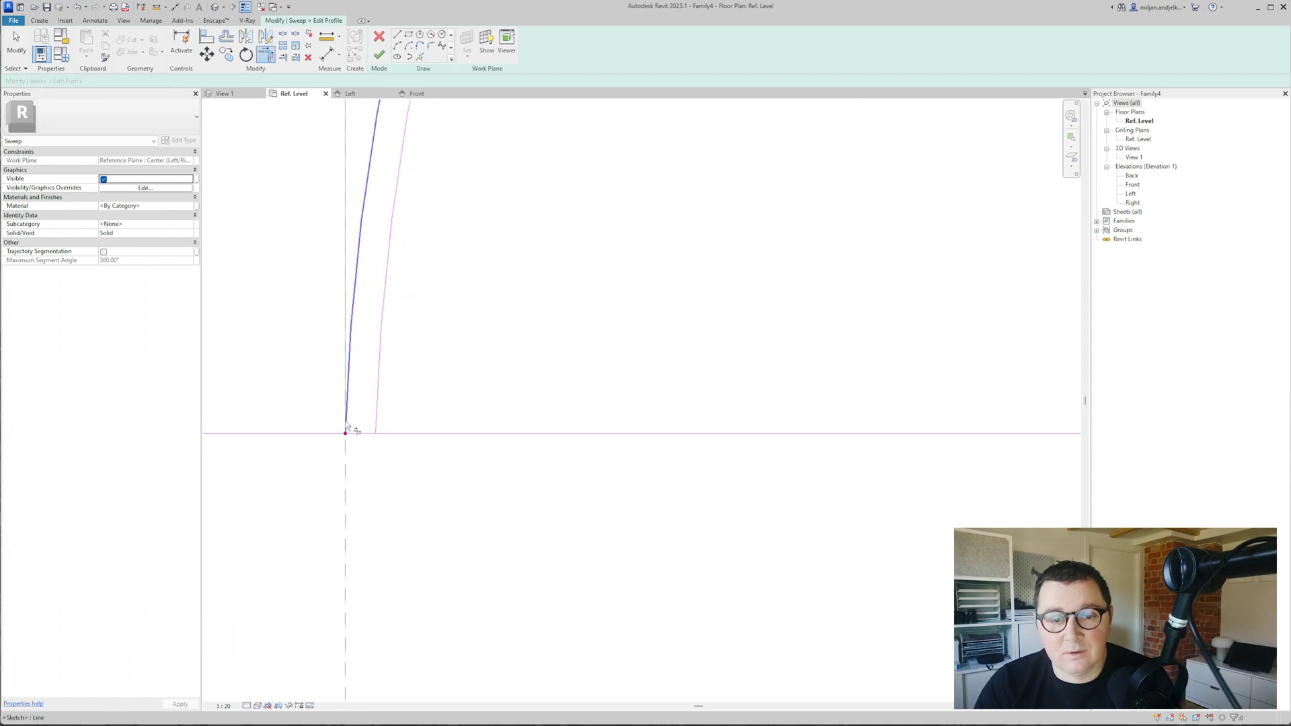
left_click(346, 424)
left_click(361, 433)
left_click(376, 422)
scroll(296, 437, "down", 6)
scroll(812, 476, "up", 4)
left_click(703, 457)
left_click(696, 451)
left_click(710, 451)
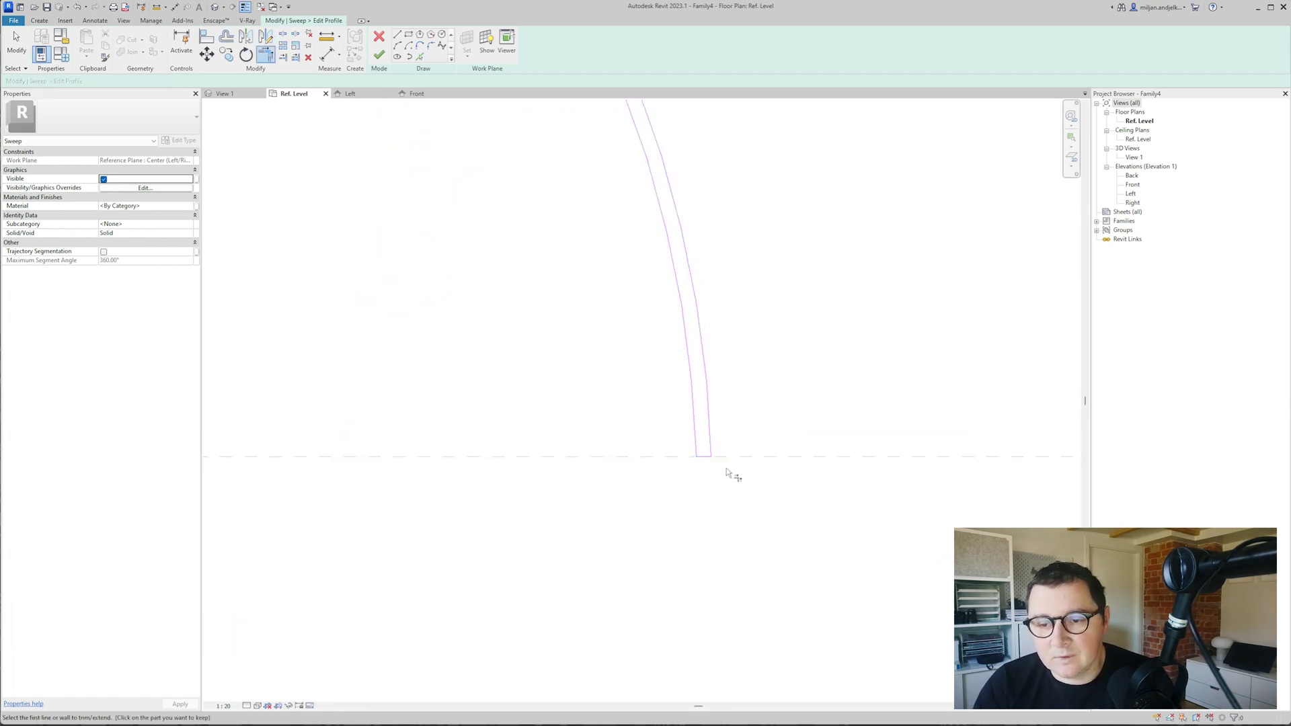
- Finish the sweep profile and the sweep, and open the 3D view
scroll(726, 473, "down", 6)
middle_click(538, 420)
middle_click(538, 420)
left_click(379, 55)
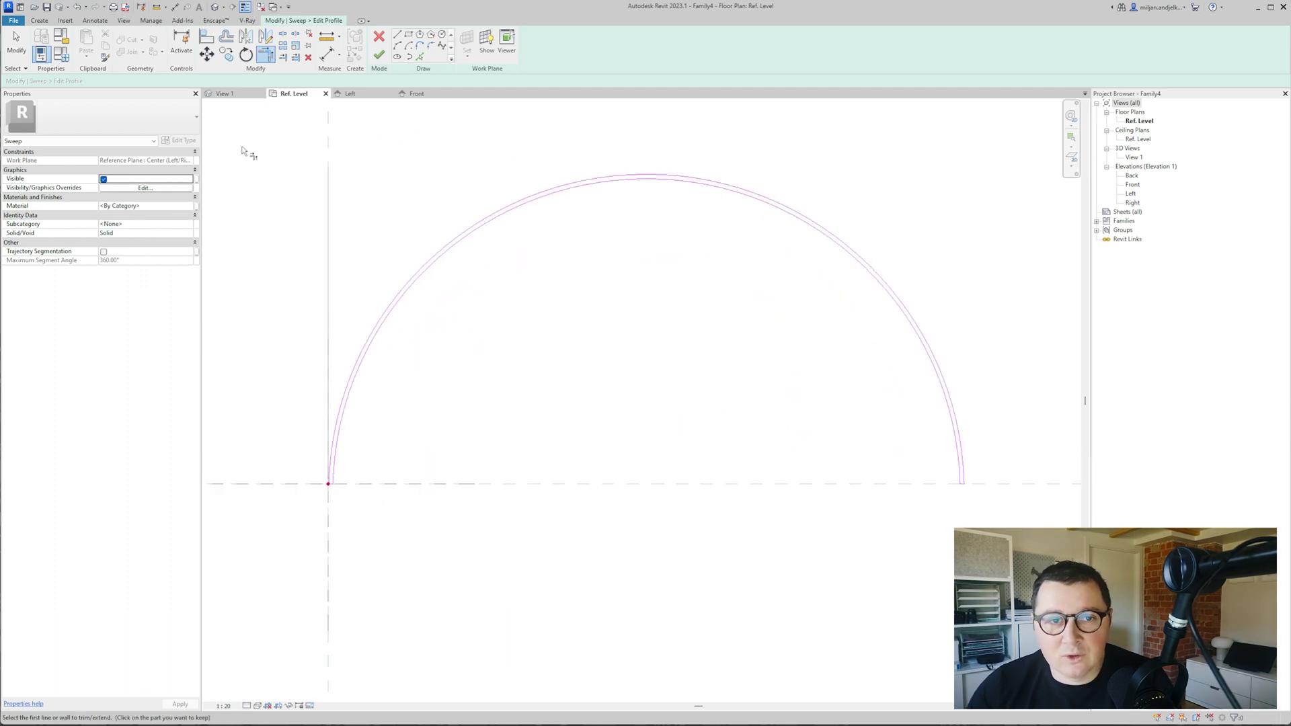
left_click(224, 94)
scroll(449, 404, "up", 1)
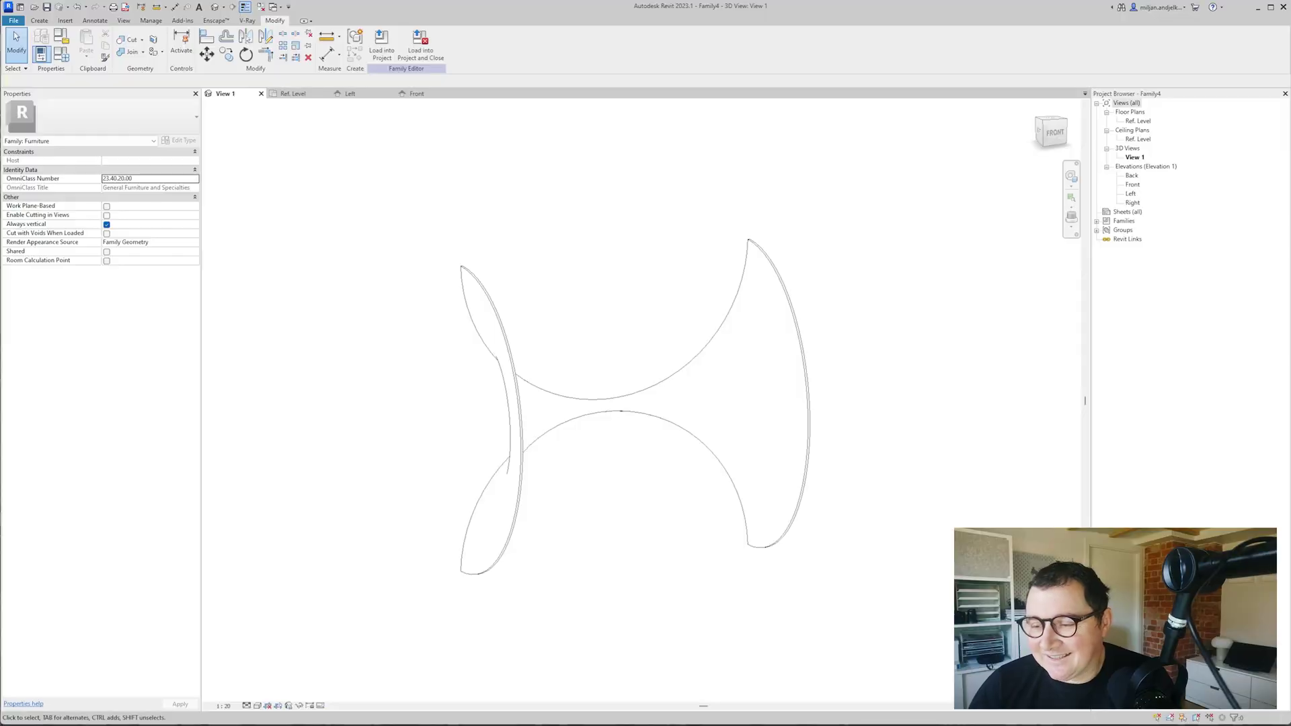
- Switch to Snipping Tool, outline the half-bowl seat in orange on the reference picture, and return to Revit
key("alt+Tab")
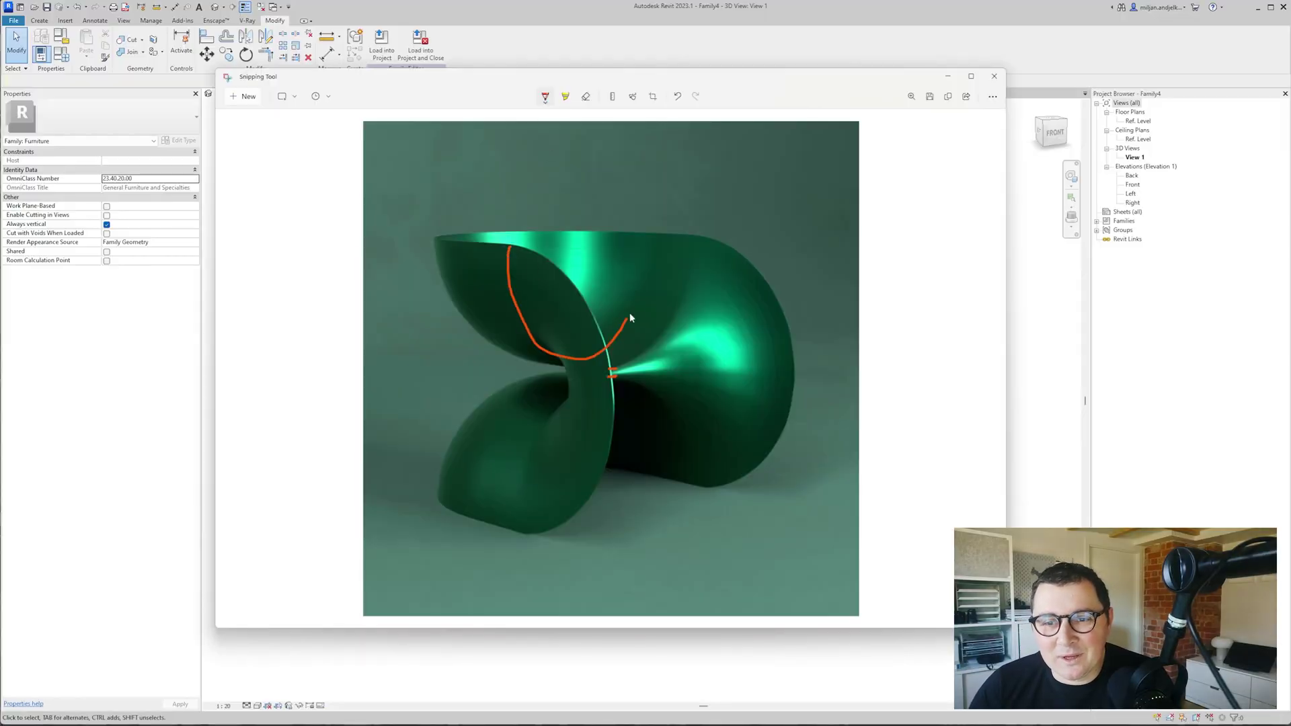
mouse_move(630, 318)
left_mouse_down()
mouse_move(647, 234)
mouse_move(514, 234)
mouse_move(474, 249)
mouse_move(475, 305)
left_mouse_up()
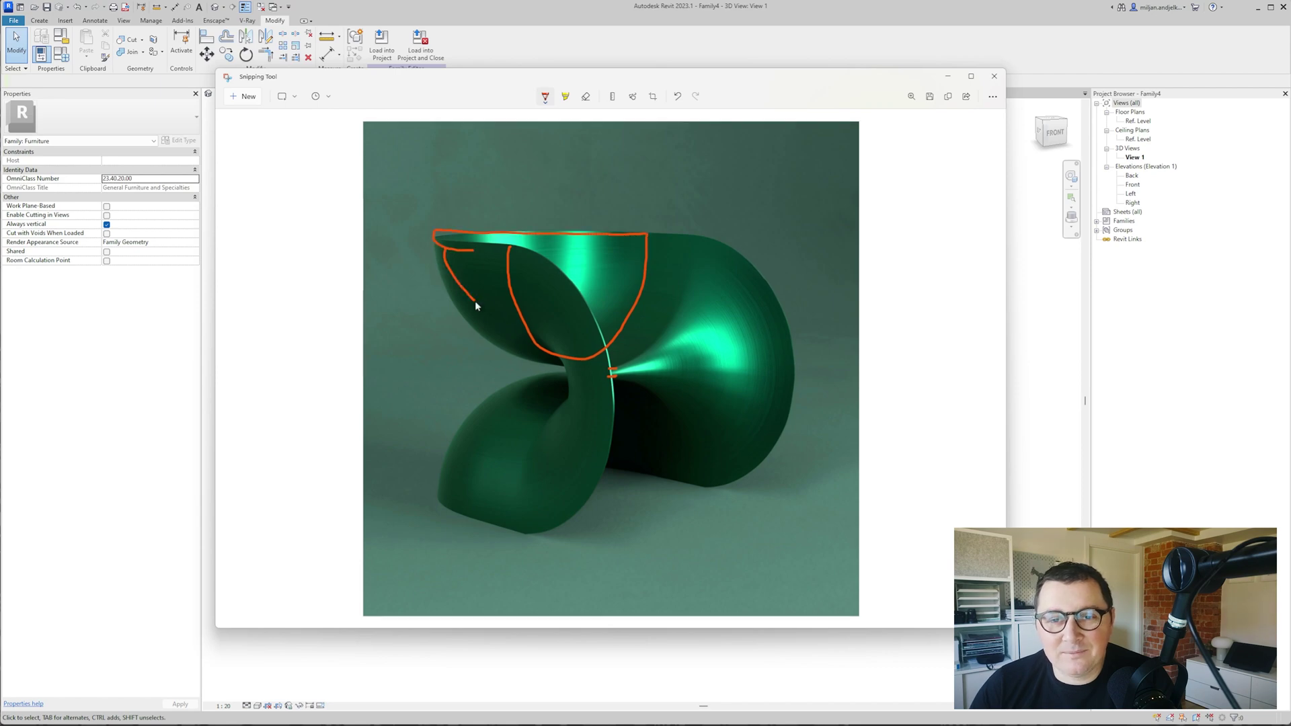
key("alt+Tab")
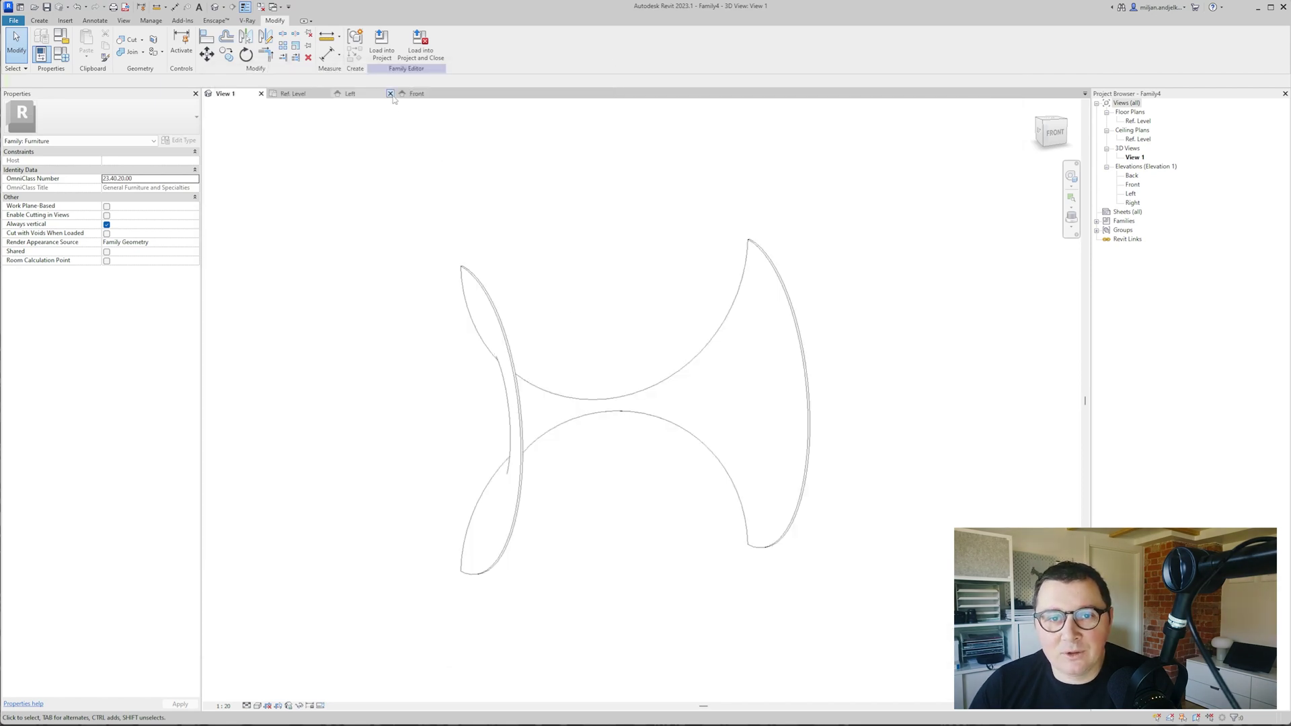
- In the Ref. Level plan, place a reference plane along the sweep's straight edge, 375 mm from the horizontal plane, and name it 01
left_click(293, 93)
scroll(543, 331, "down", 1)
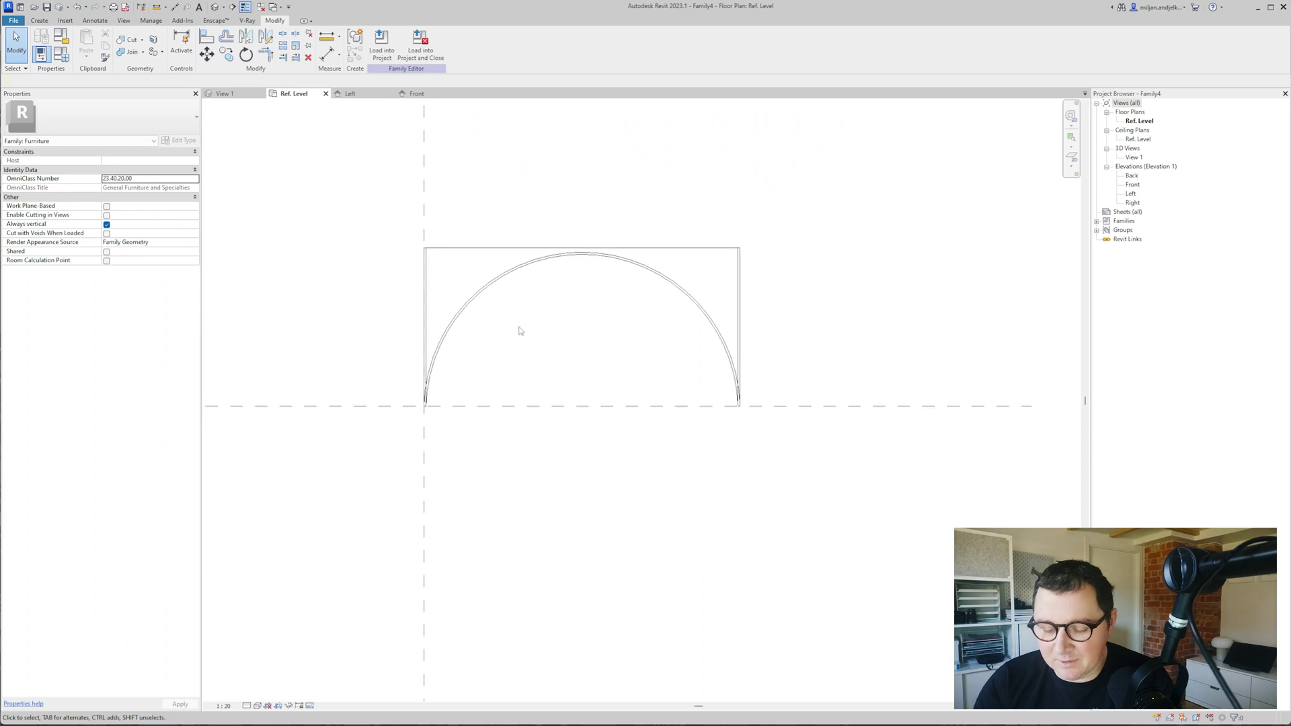
key("r")
key("p")
left_click(446, 248)
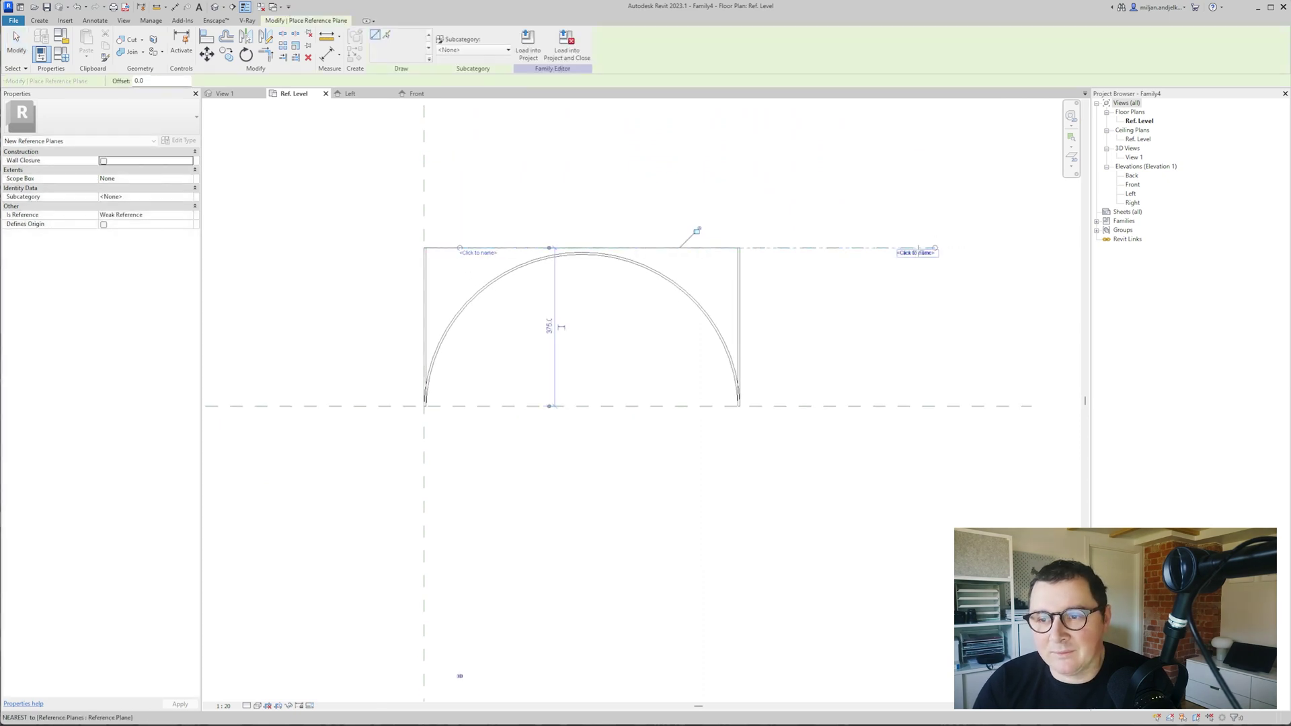
left_click(918, 252)
type("01")
key("Return")
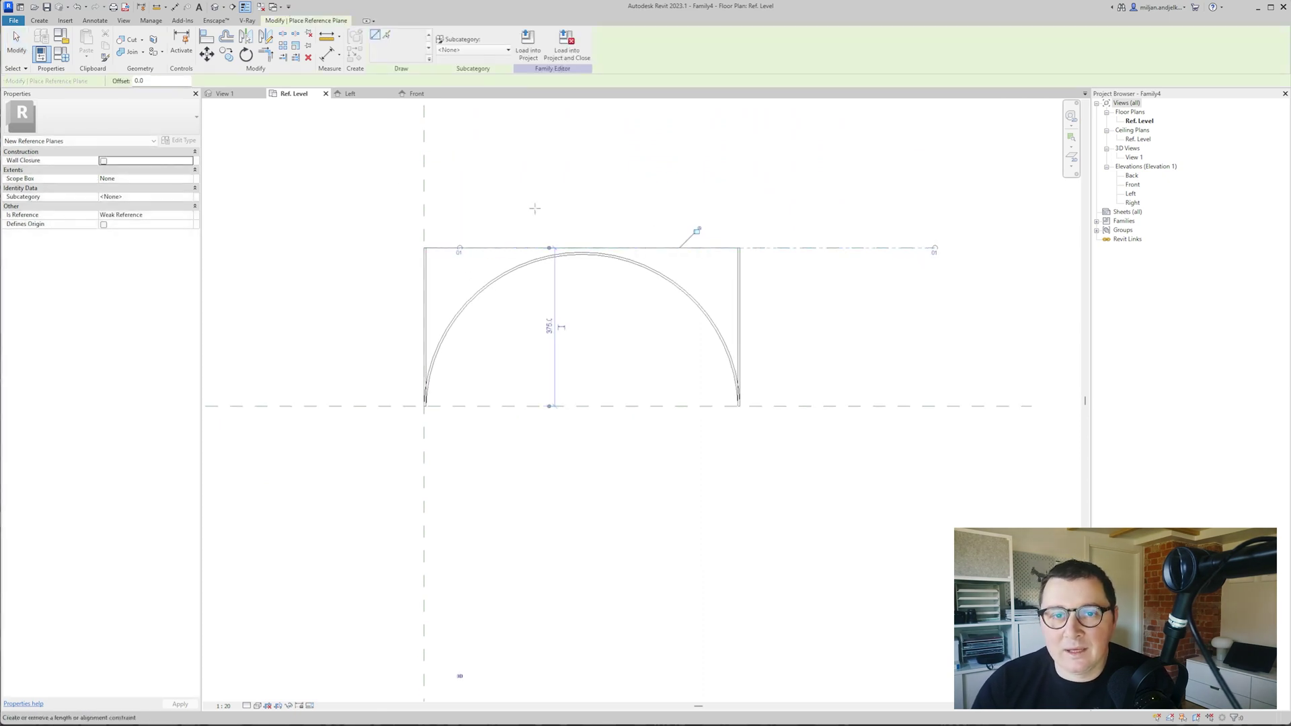
- Start a Revolve in the Front elevation and set its work plane to Reference Plane : 01
left_click(417, 94)
key("Escape")
scroll(570, 365, "up", 4)
left_click(39, 20)
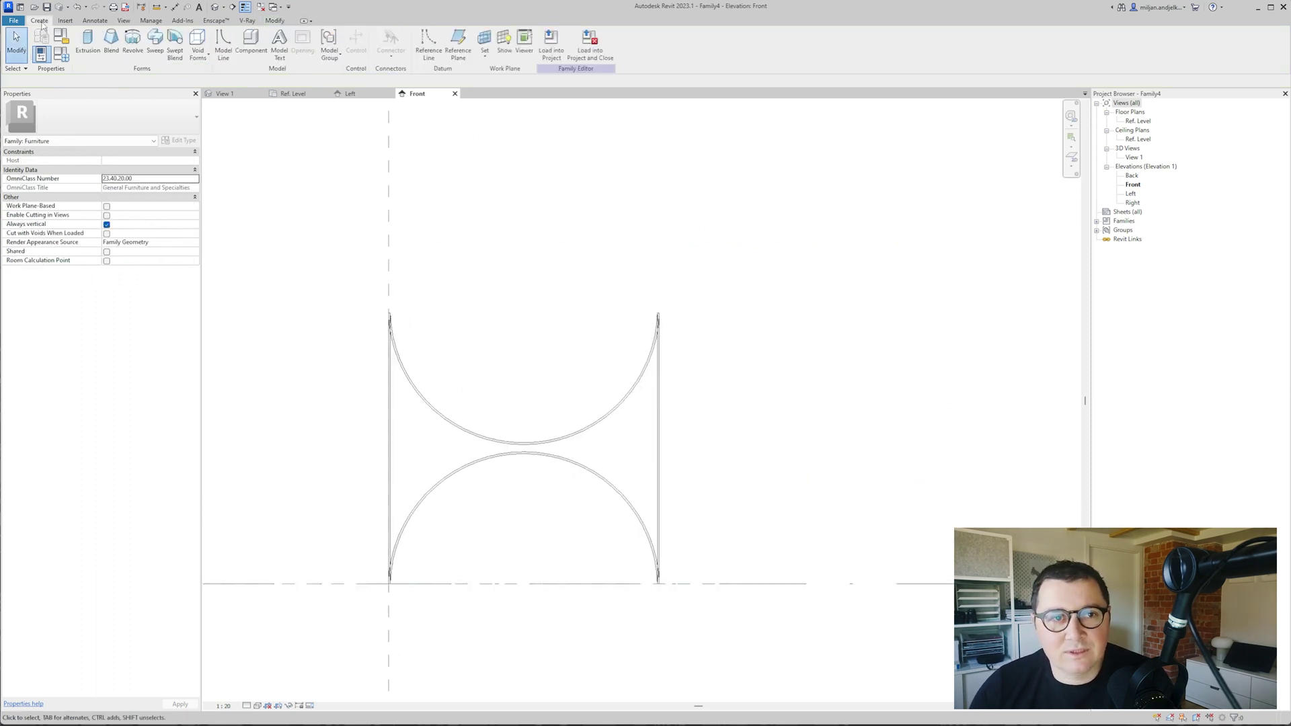
left_click(133, 42)
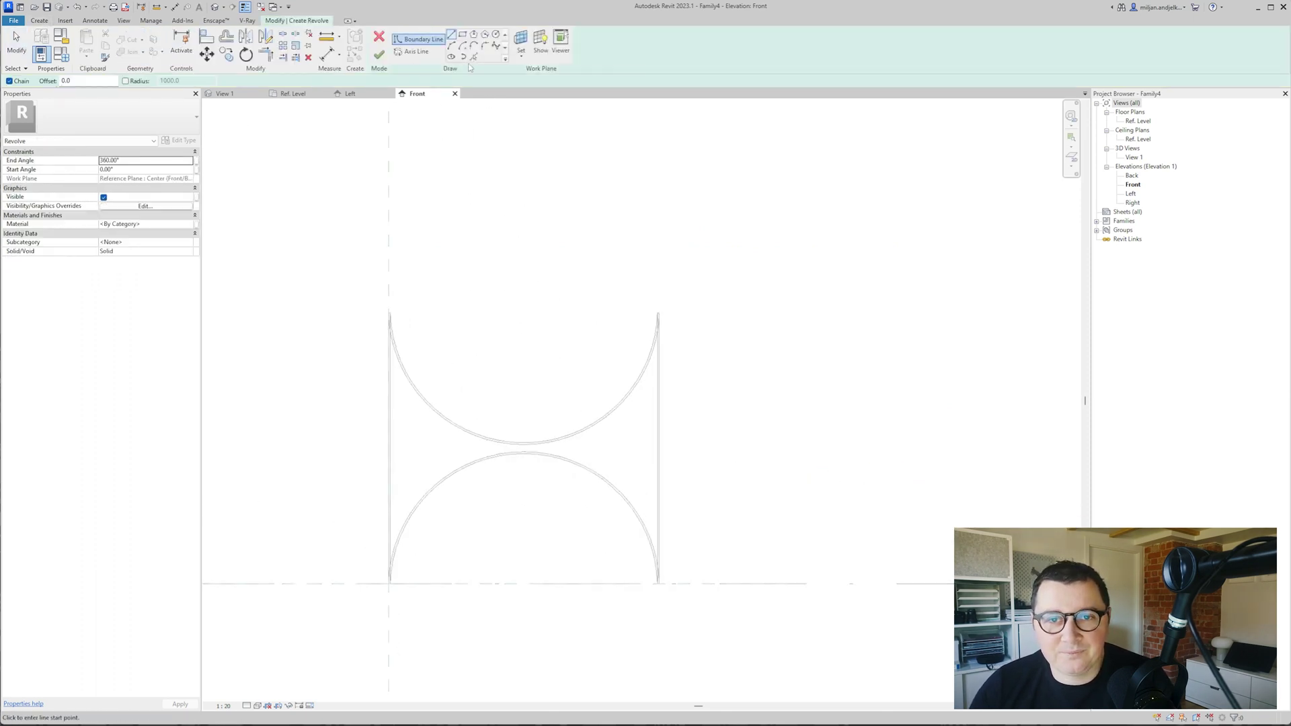
left_click(520, 40)
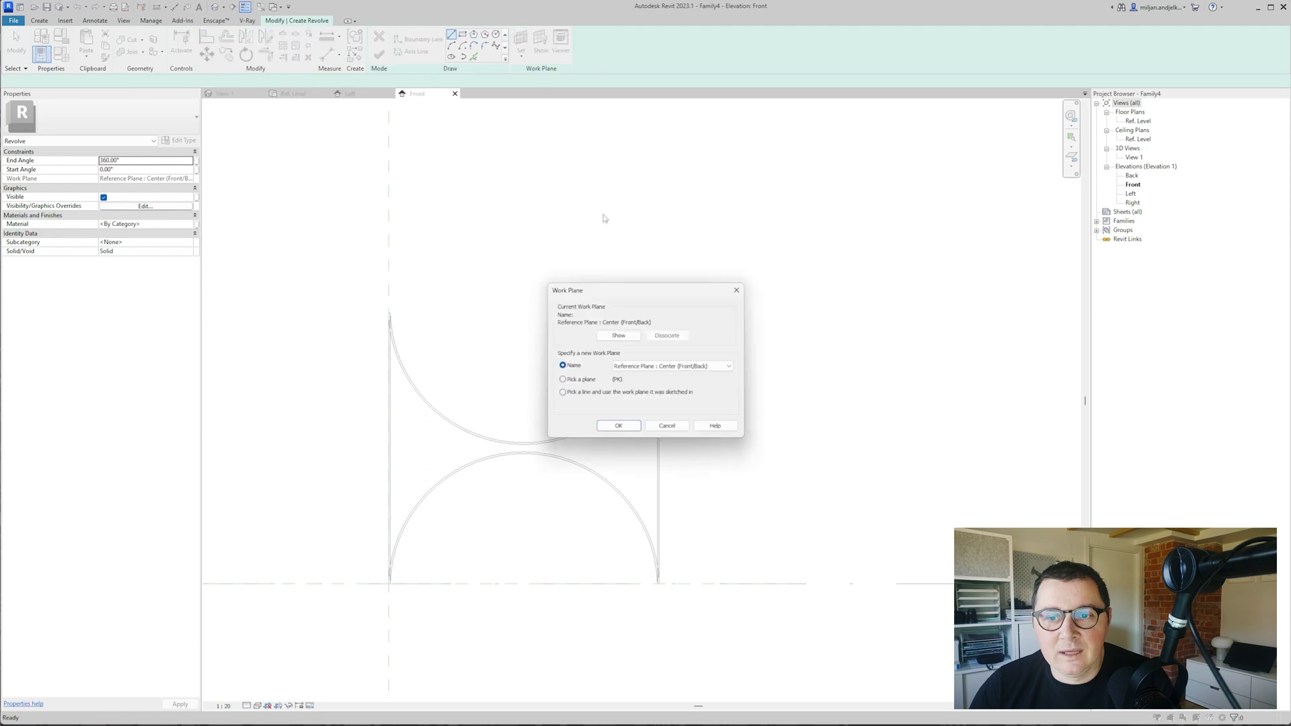
left_click(619, 426)
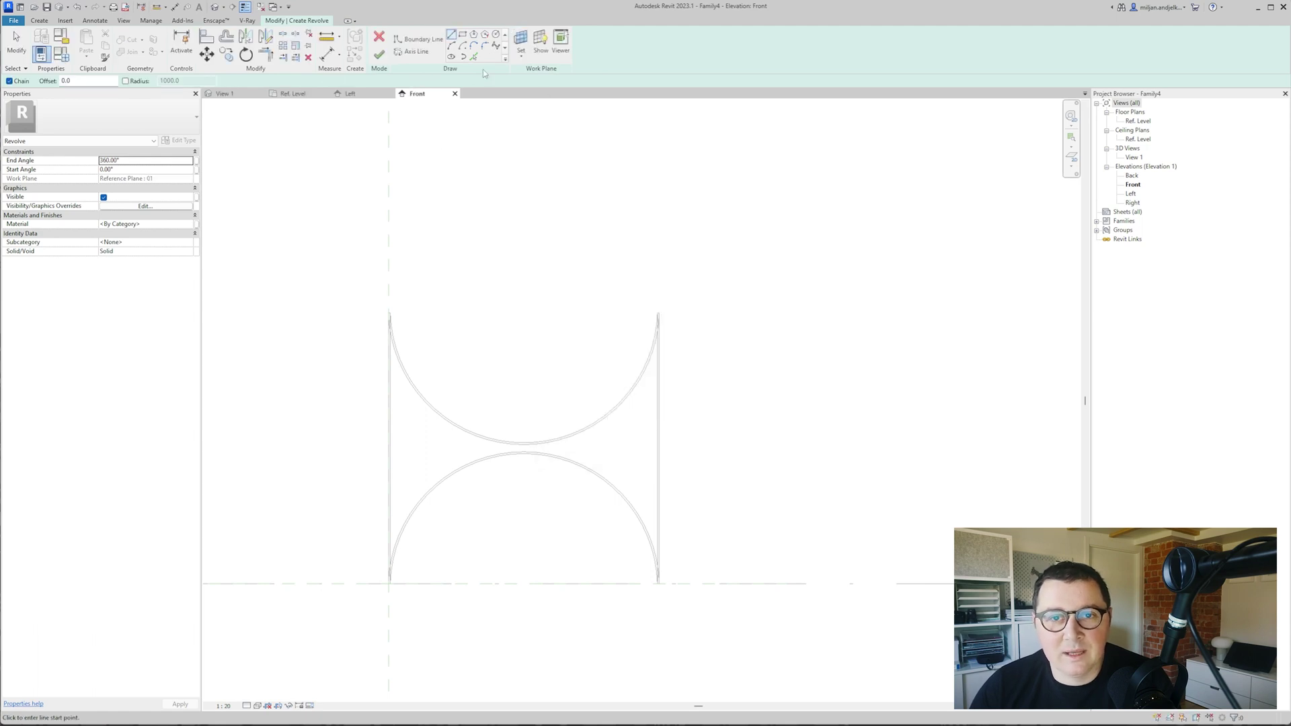
- Pick both edges of the upper arc and the short edge closing its right end as revolve boundary lines
left_click(474, 58)
scroll(505, 434, "up", 5)
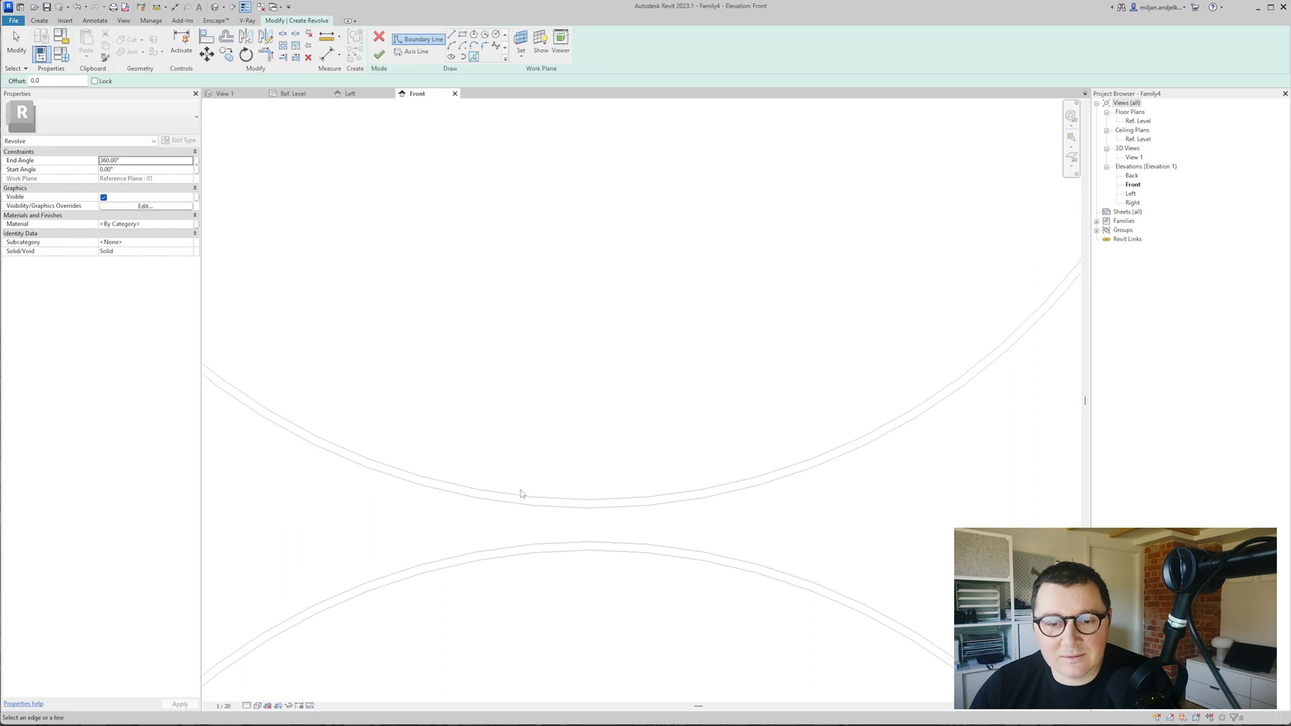
left_click(524, 501)
scroll(570, 504, "down", 3)
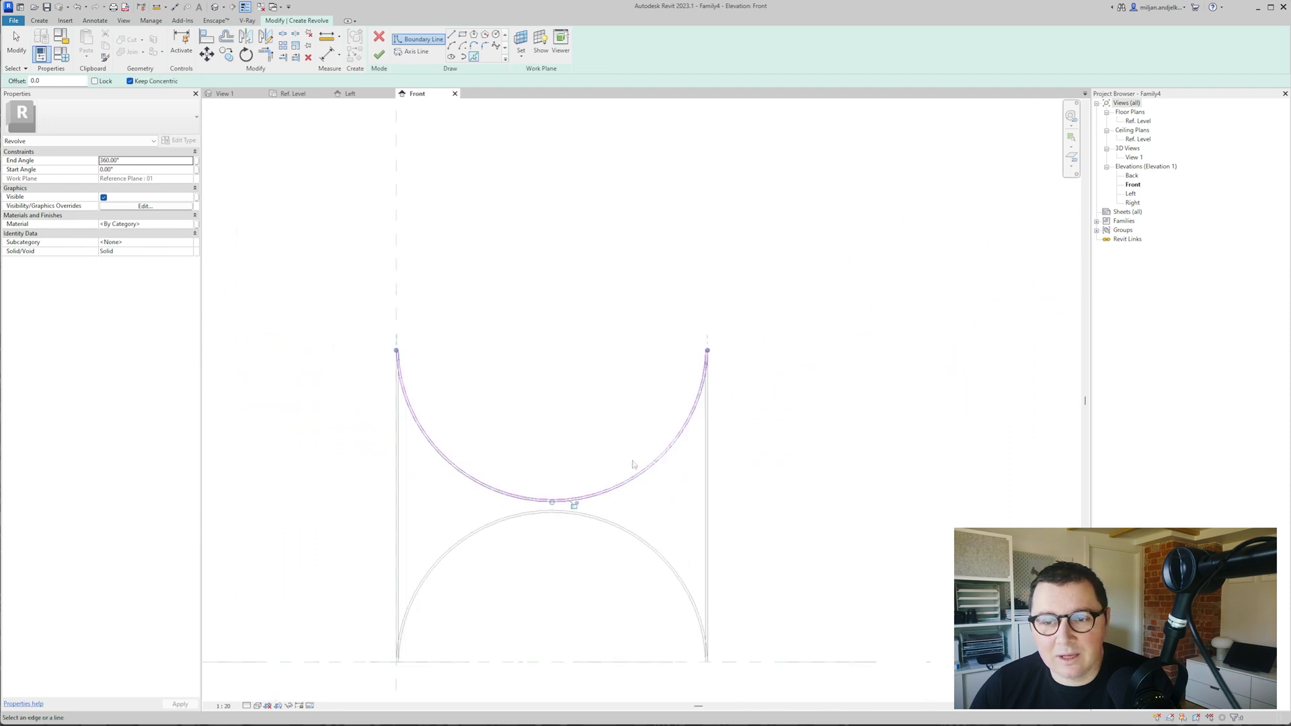
scroll(746, 340, "up", 5)
left_click(844, 189)
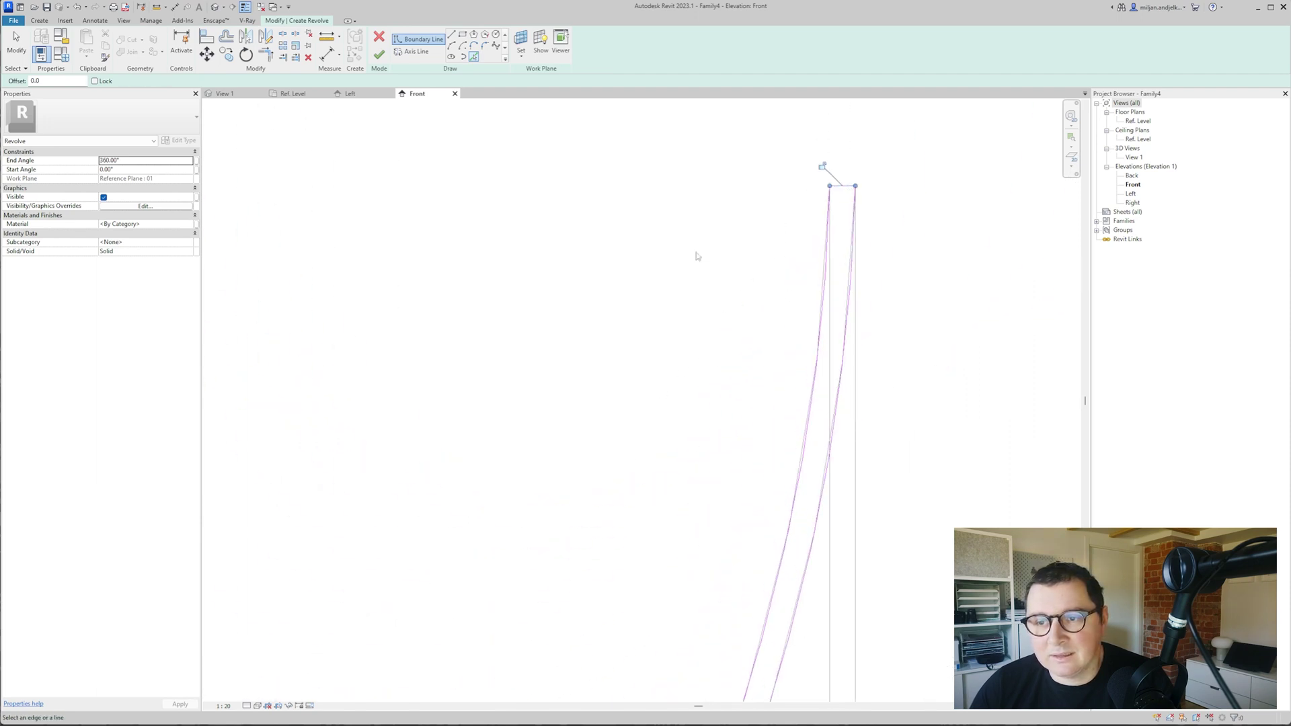
- Draw a vertical boundary line through the arc's midpoint and trim the boundary so only the right half of the arc remains
scroll(636, 264, "down", 4)
left_click(451, 34)
scroll(807, 206, "down", 5)
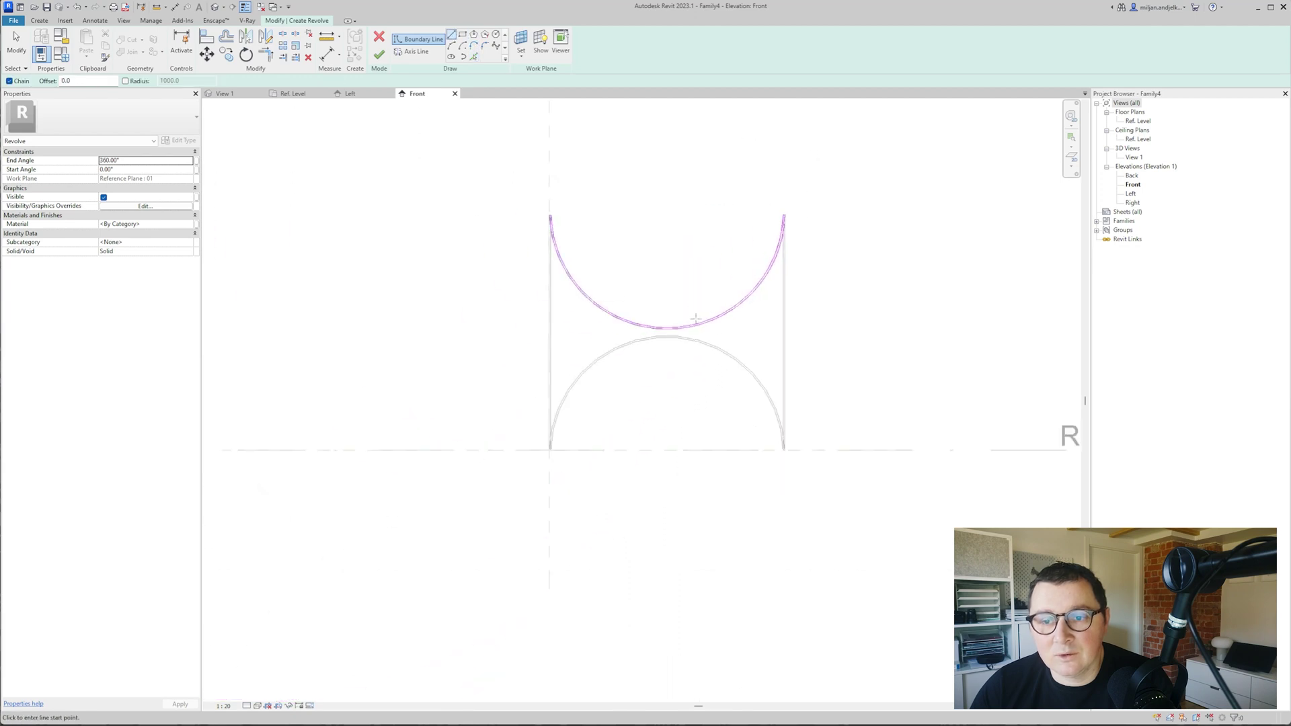
scroll(667, 339, "up", 3)
left_click(665, 340)
left_click(665, 292)
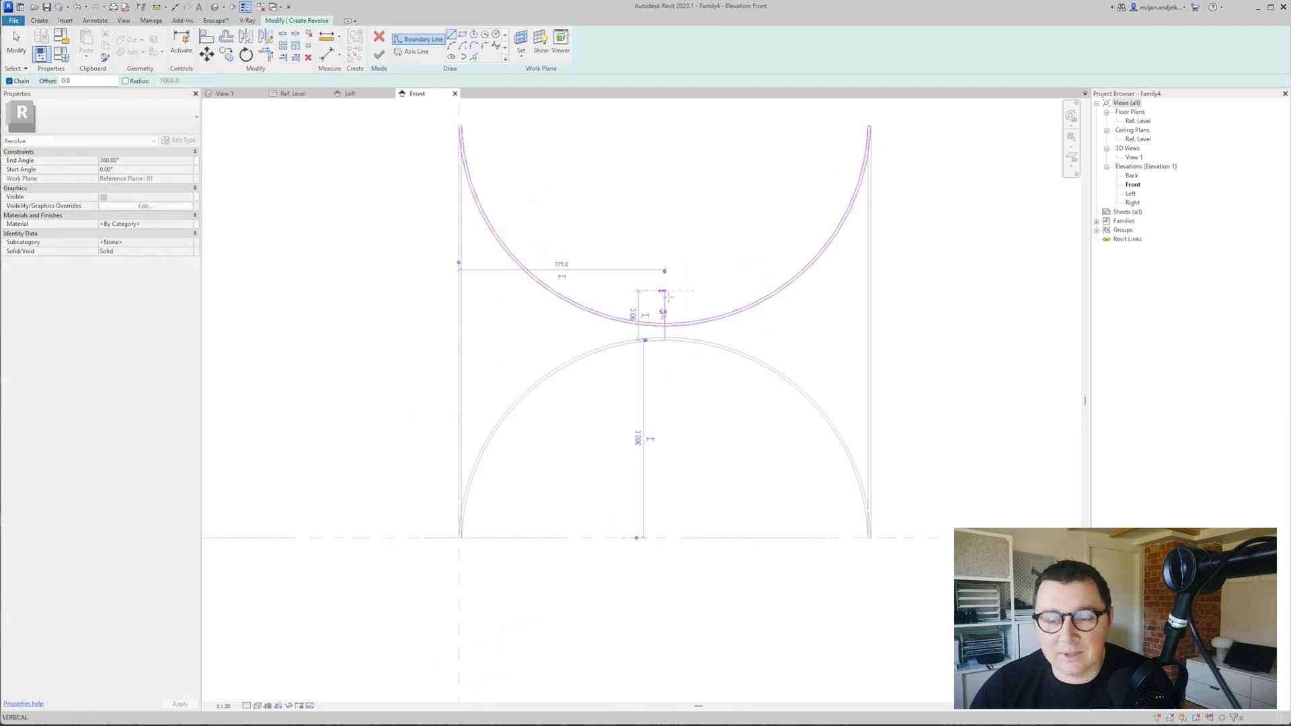
scroll(671, 308, "up", 3)
key("t")
key("r")
scroll(647, 372, "up", 2)
left_click(667, 356)
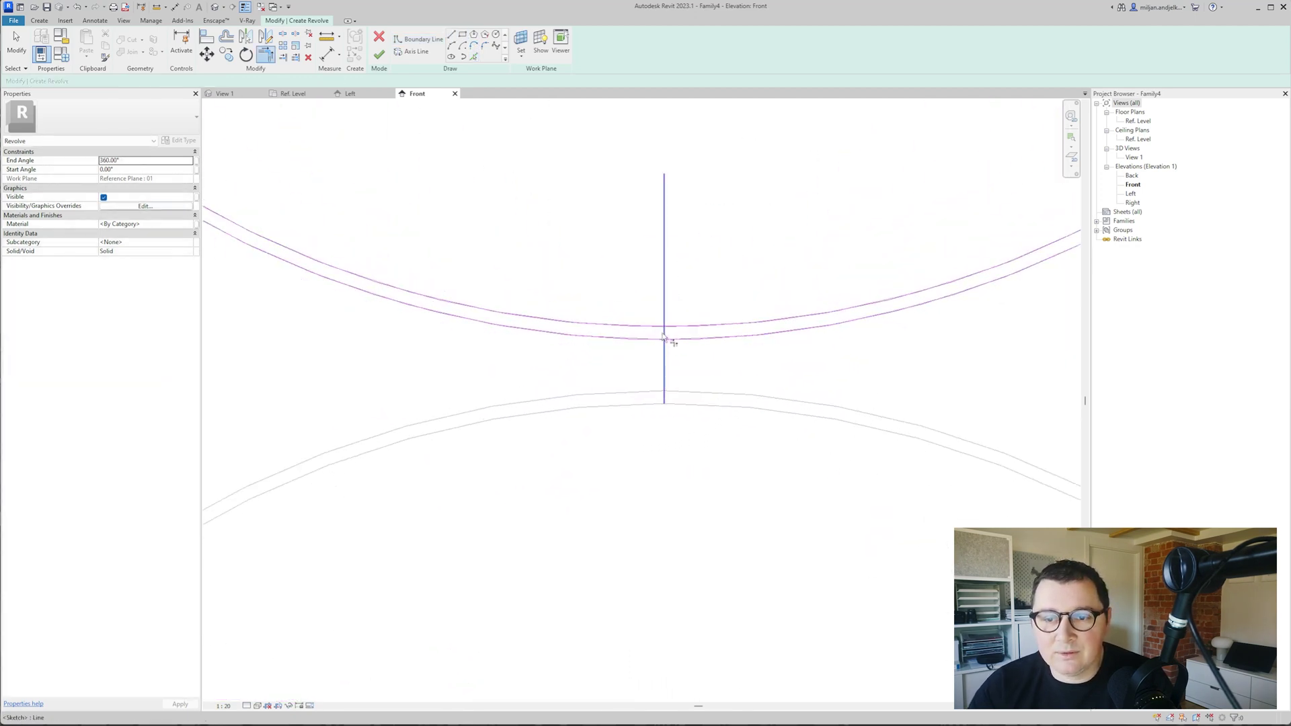
left_click(672, 340)
left_click(673, 340)
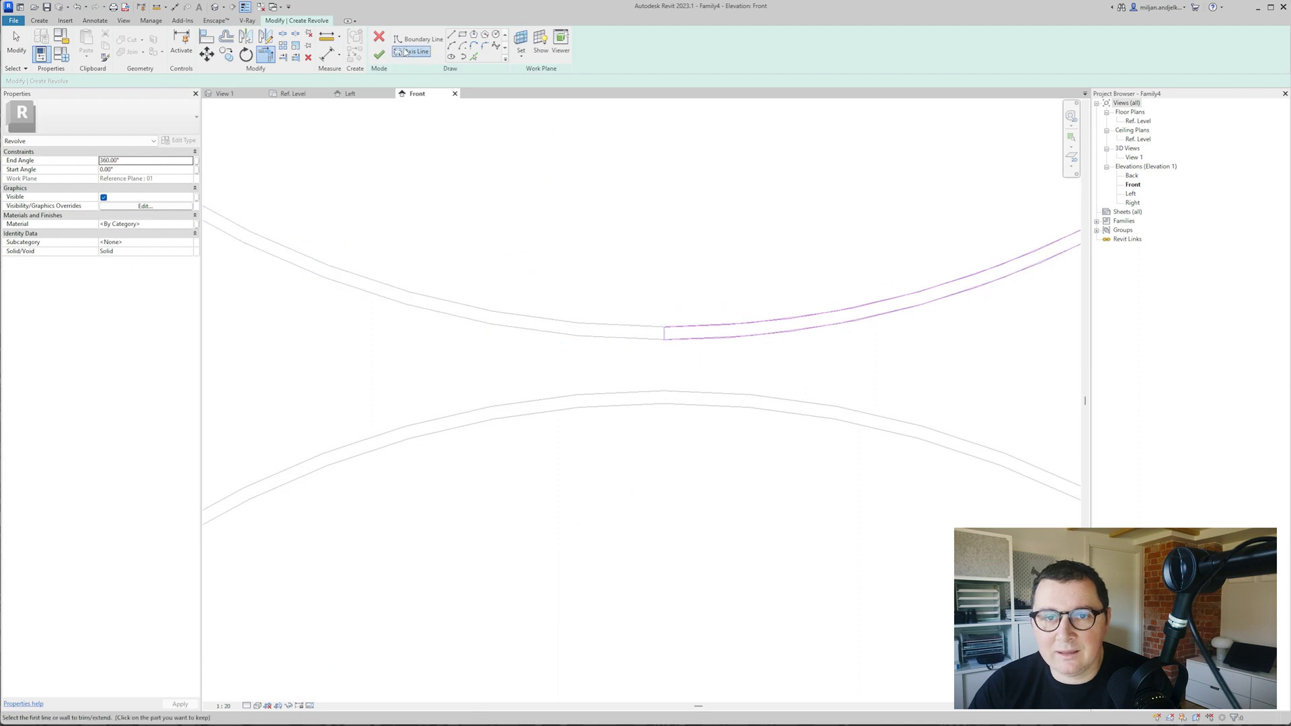
- Draw a vertical axis line through the midpoint of the arc and finish the revolve
left_click(424, 39)
left_click(664, 333)
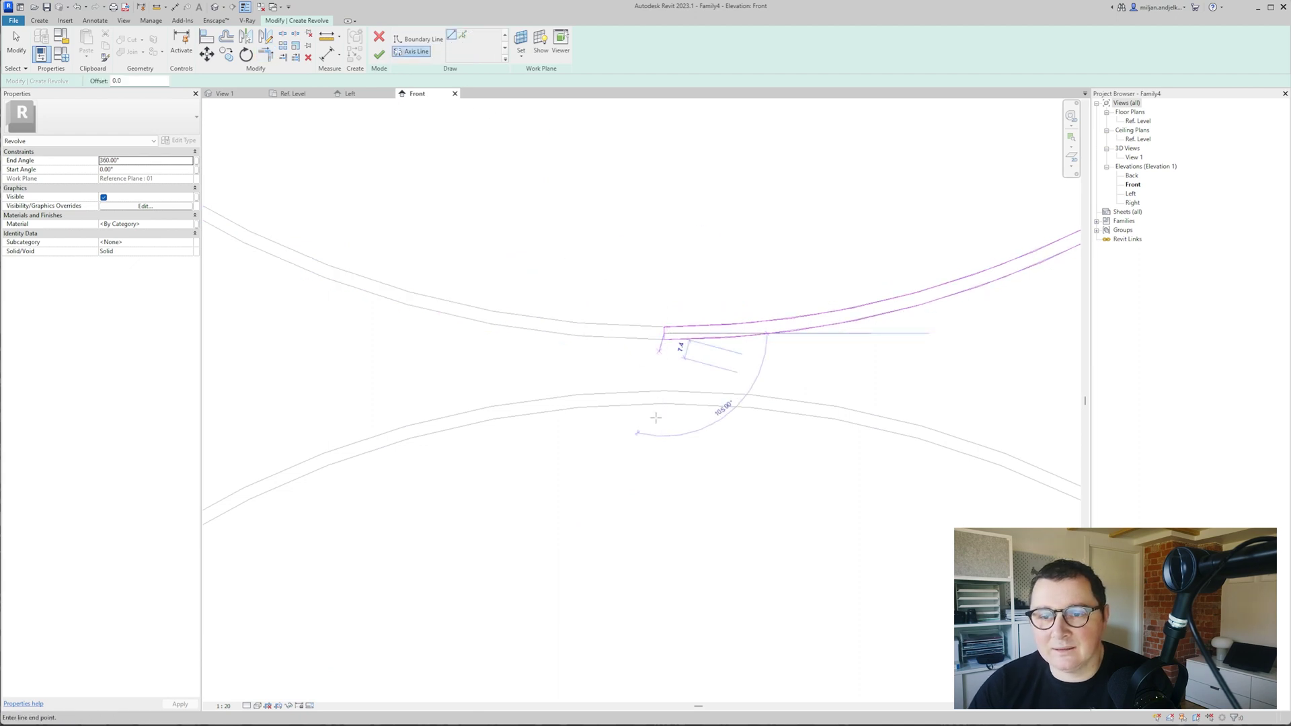
scroll(657, 415, "down", 4)
left_click(657, 333)
left_click(387, 62)
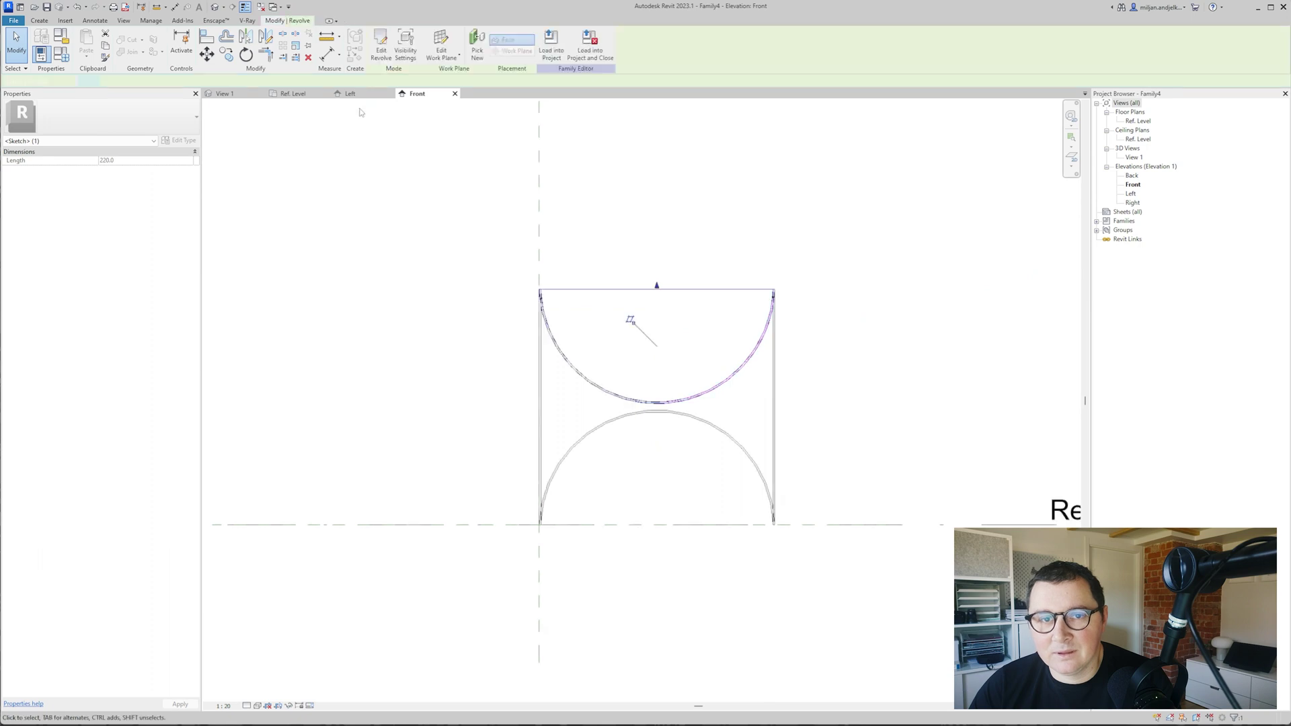
- In the 3D view, limit the revolve to a 180° end angle, reversed so the half bowl faces away from the swept body
key("ctrl+Tab")
mouse_move(571, 399)
middle_mouse_down("shift")
mouse_move(657, 412)
mouse_move(558, 413)
middle_mouse_up("shift")
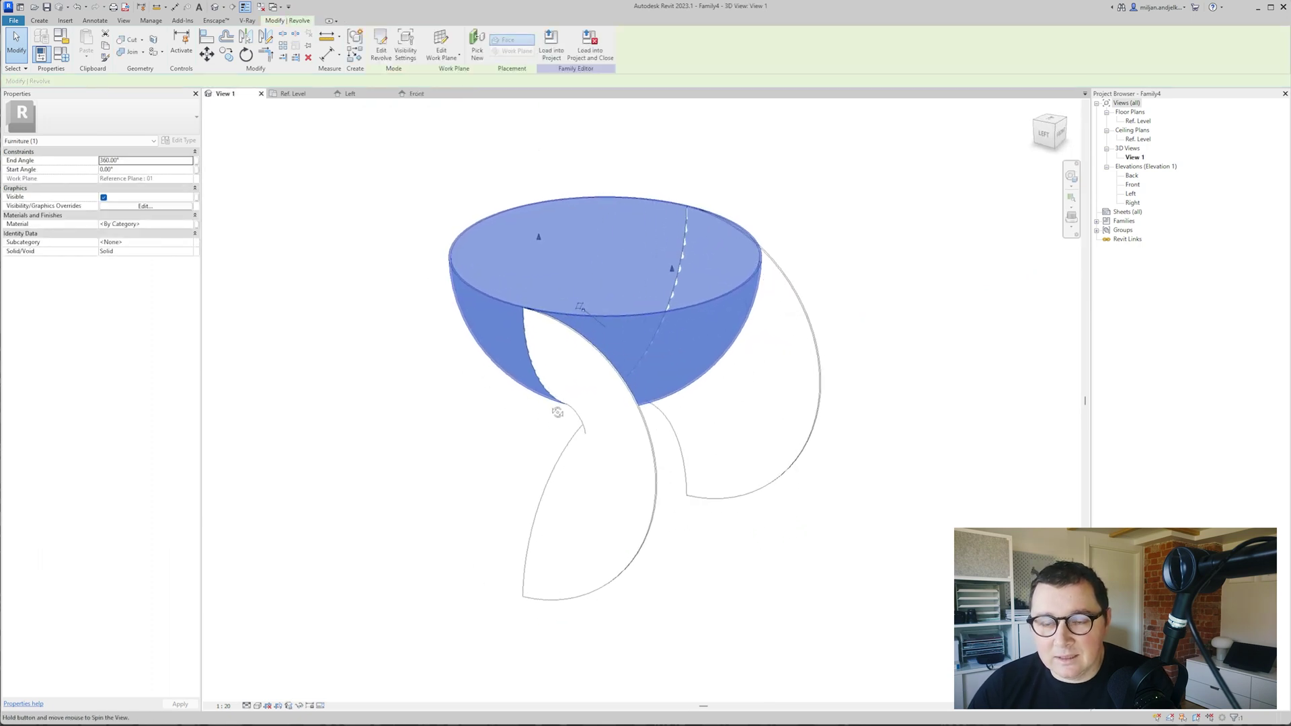
left_click(140, 161)
type("180")
key("Return")
middle_click_drag(454, 372, 579, 372, "shift")
left_click(129, 161)
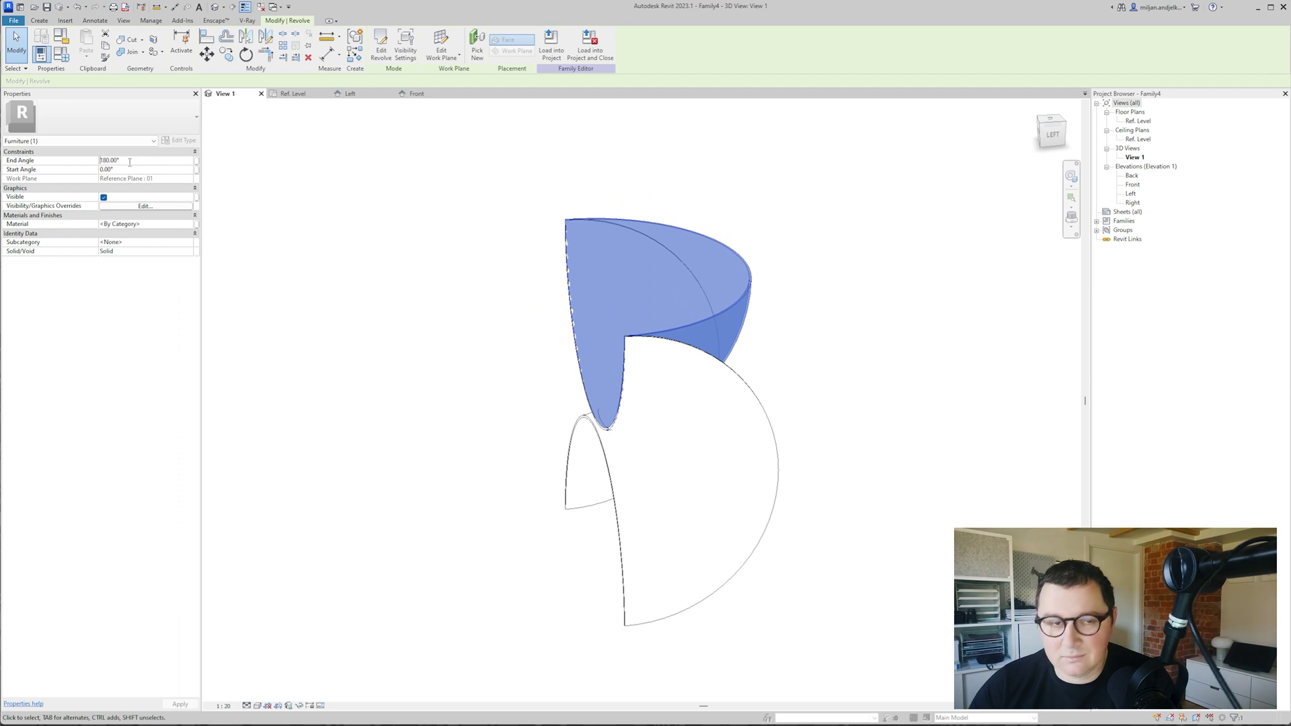
key("Return")
left_click(383, 271)
scroll(501, 346, "down", 1)
middle_click_drag(501, 346, 383, 449, "shift")
middle_click_drag(409, 388, 469, 397, "shift")
- In the Left elevation, mirror a copy of the half bowl about a horizontal axis at mid-height, and return to the 3D view
left_click(349, 93)
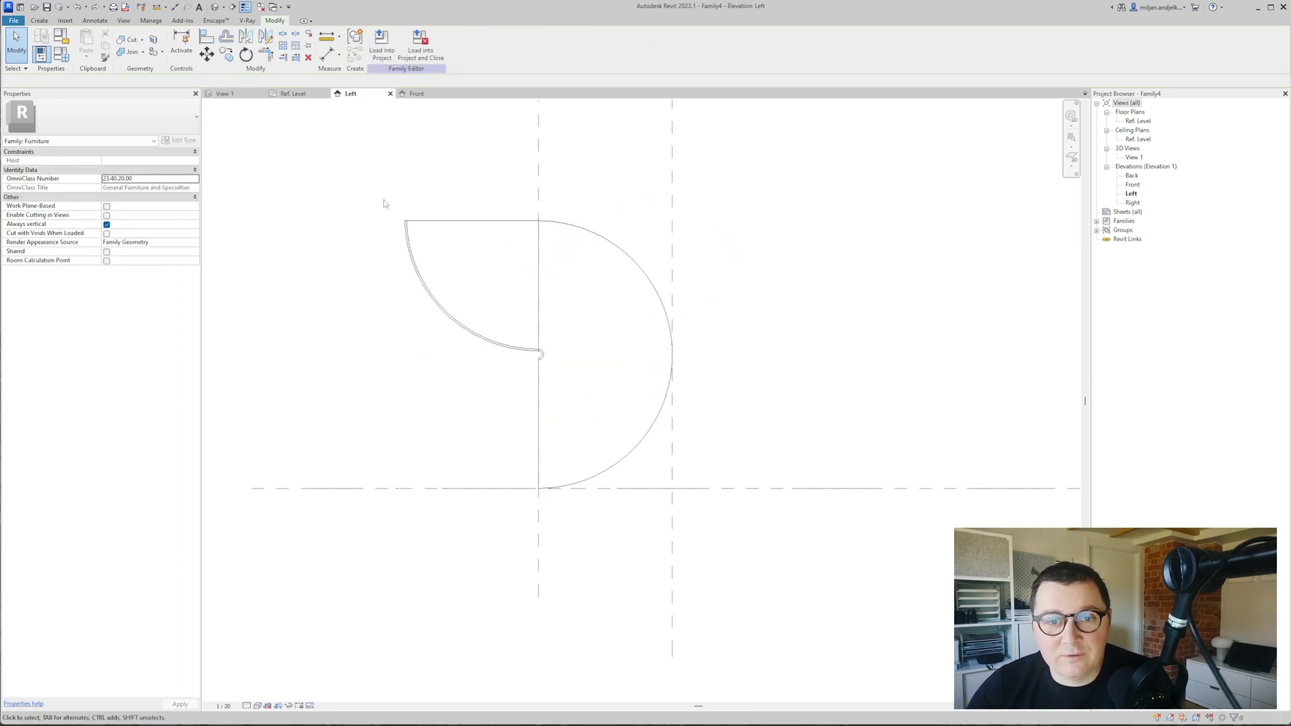
left_click(405, 223)
left_click(265, 40)
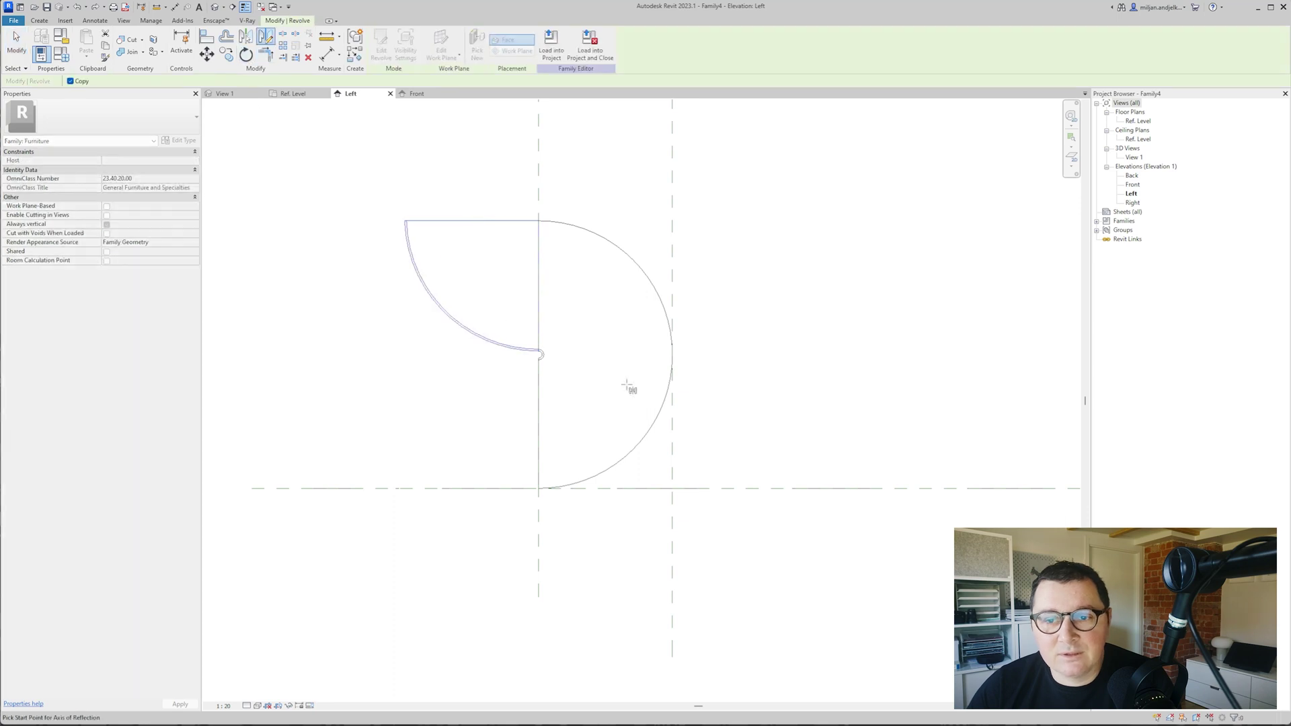
left_click(671, 354)
left_click(727, 354)
key("Escape")
key("ctrl+Tab")
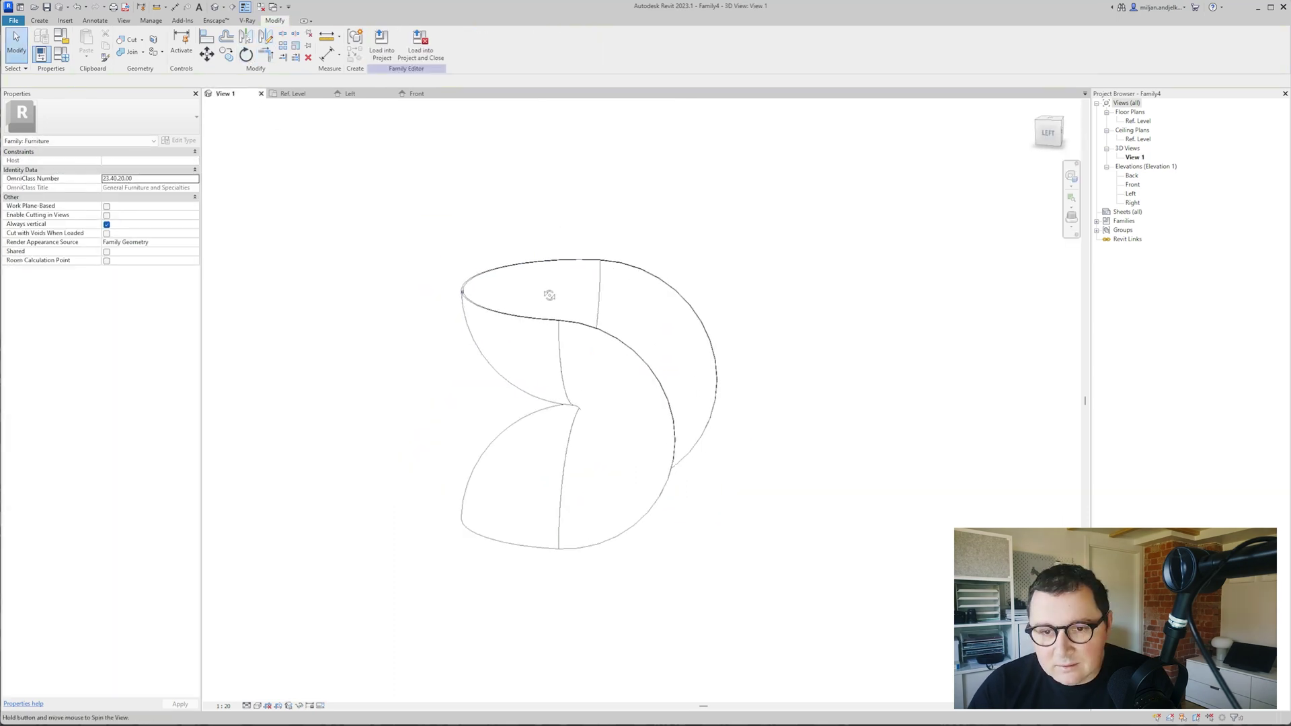
- Switch to the reference picture in Snipping Tool and mark the green chair's straight middle section with two vertical lines
middle_click_drag(548, 288, 474, 292, "shift")
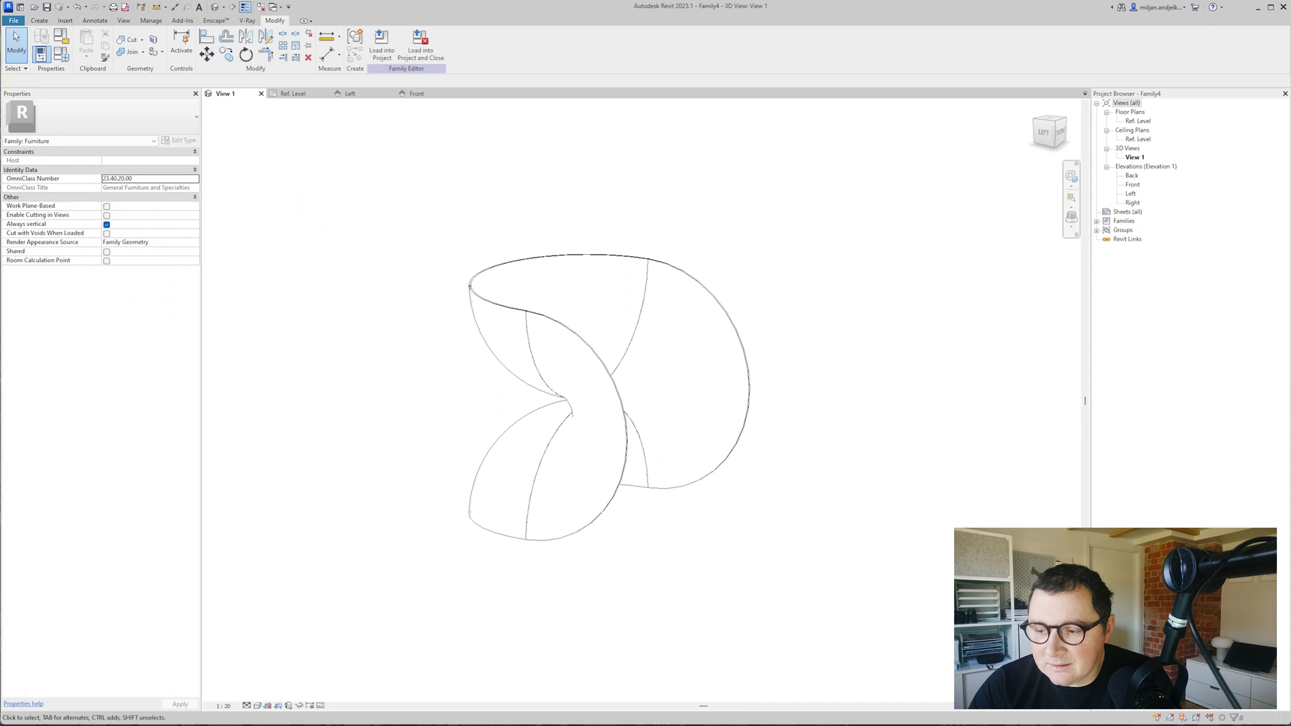
key("alt+Tab")
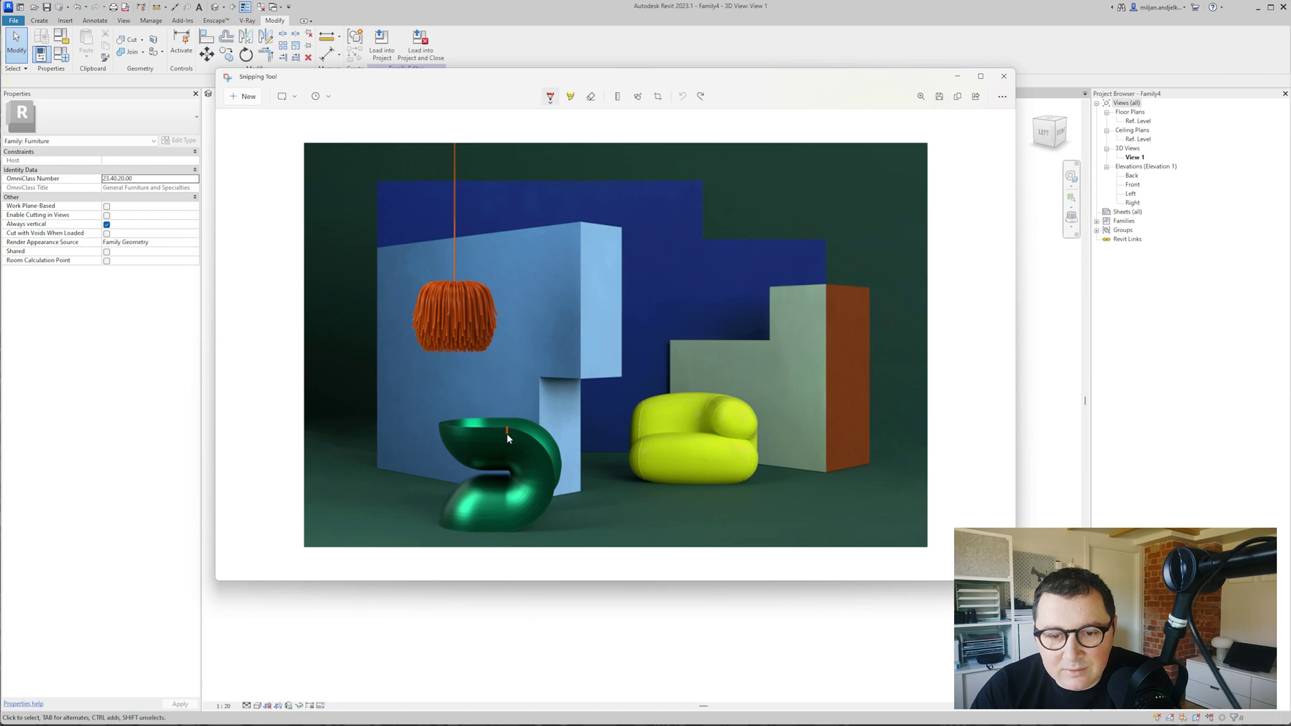
left_click_drag(511, 501, 508, 528)
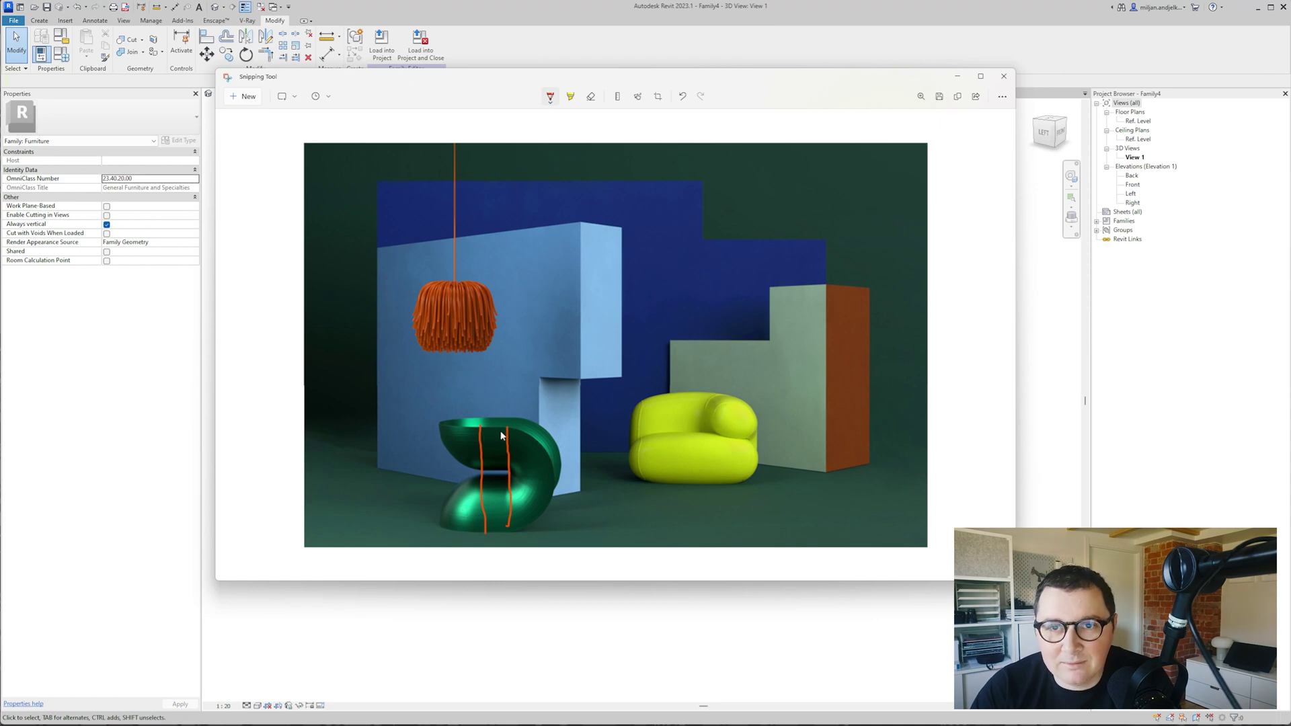
left_click(571, 29)
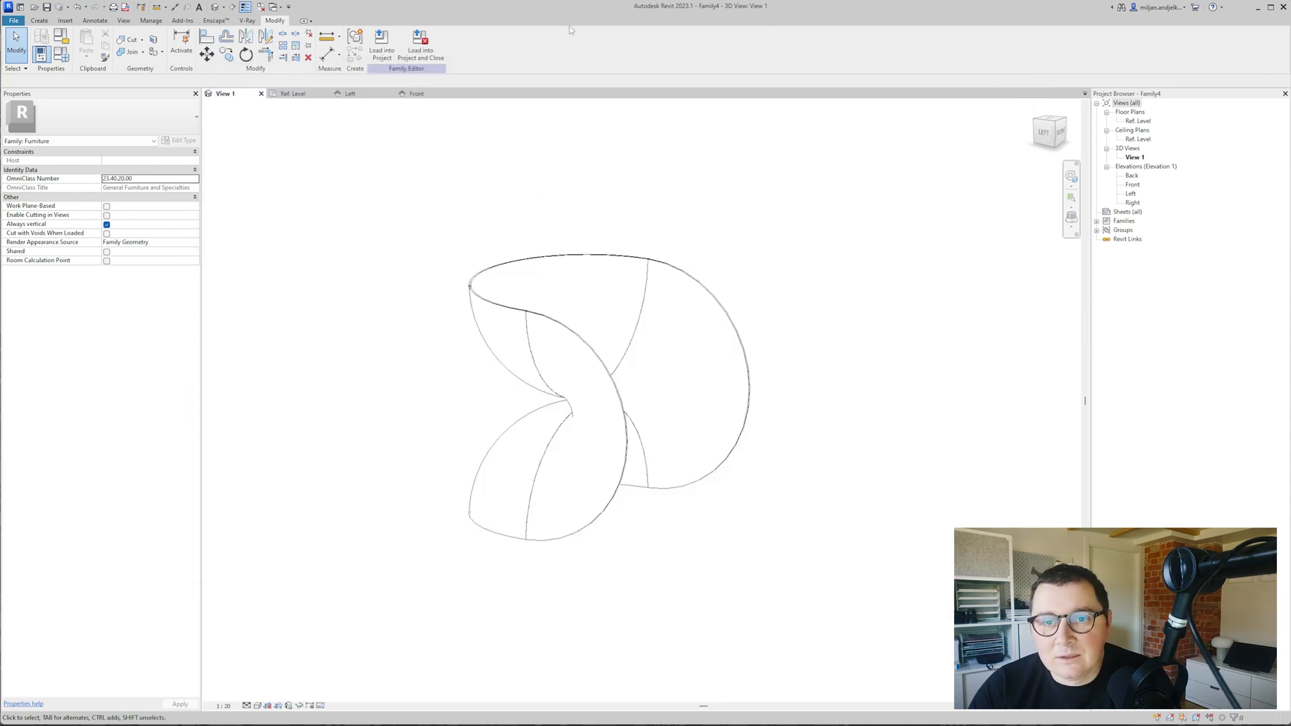
- In the Ref. Level plan, move the half bowls' reference plane away from the swept body, leaving a gap of about 265 mm
left_click(294, 94)
scroll(538, 263, "down", 2)
left_click(684, 253)
left_click_drag(685, 253, 686, 210)
left_click(662, 241)
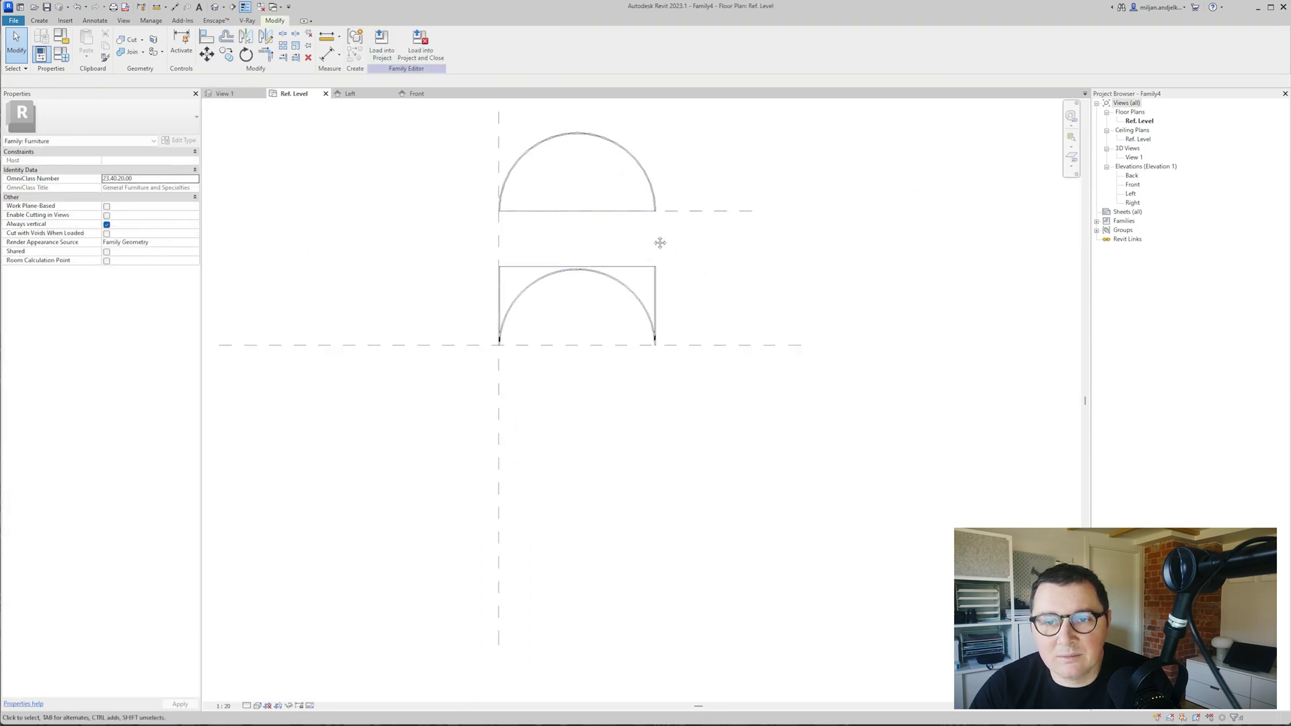
- In the Front elevation, start an extrusion on Reference Plane : 01 and pick the upper half bowl's two arcs and straight edge
left_click(415, 94)
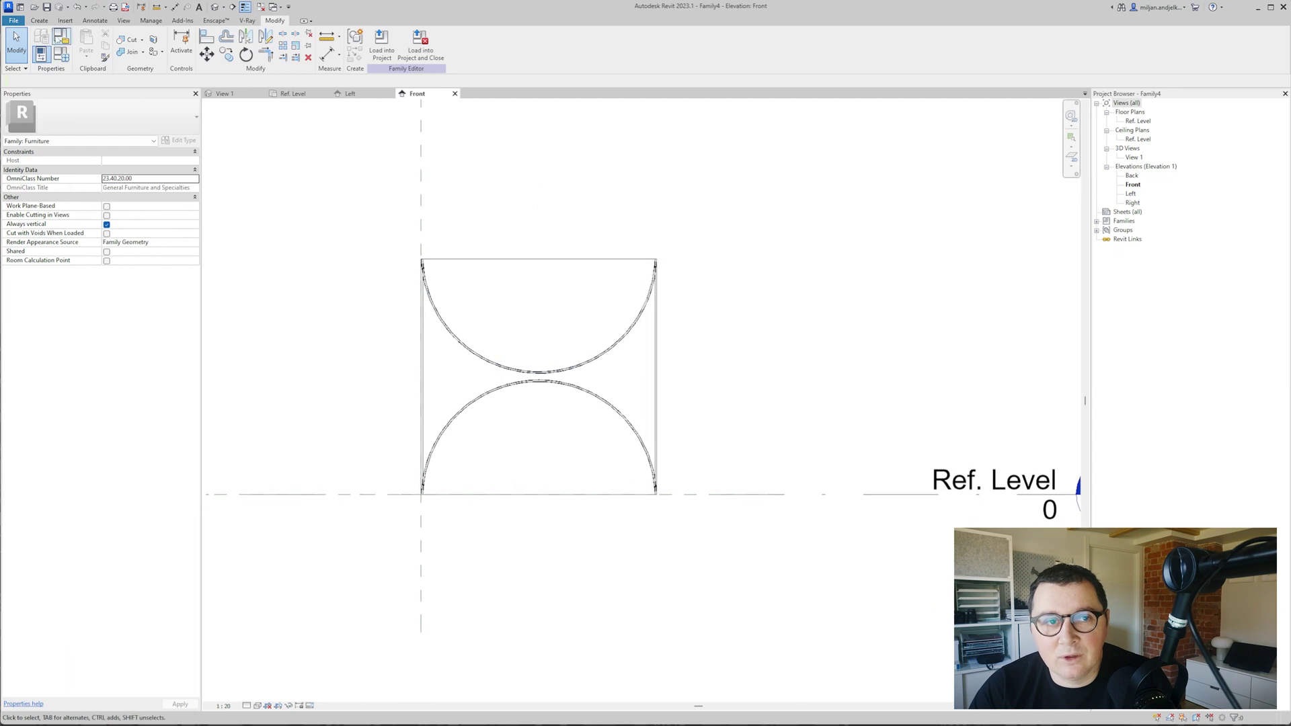
left_click(39, 20)
left_click(90, 43)
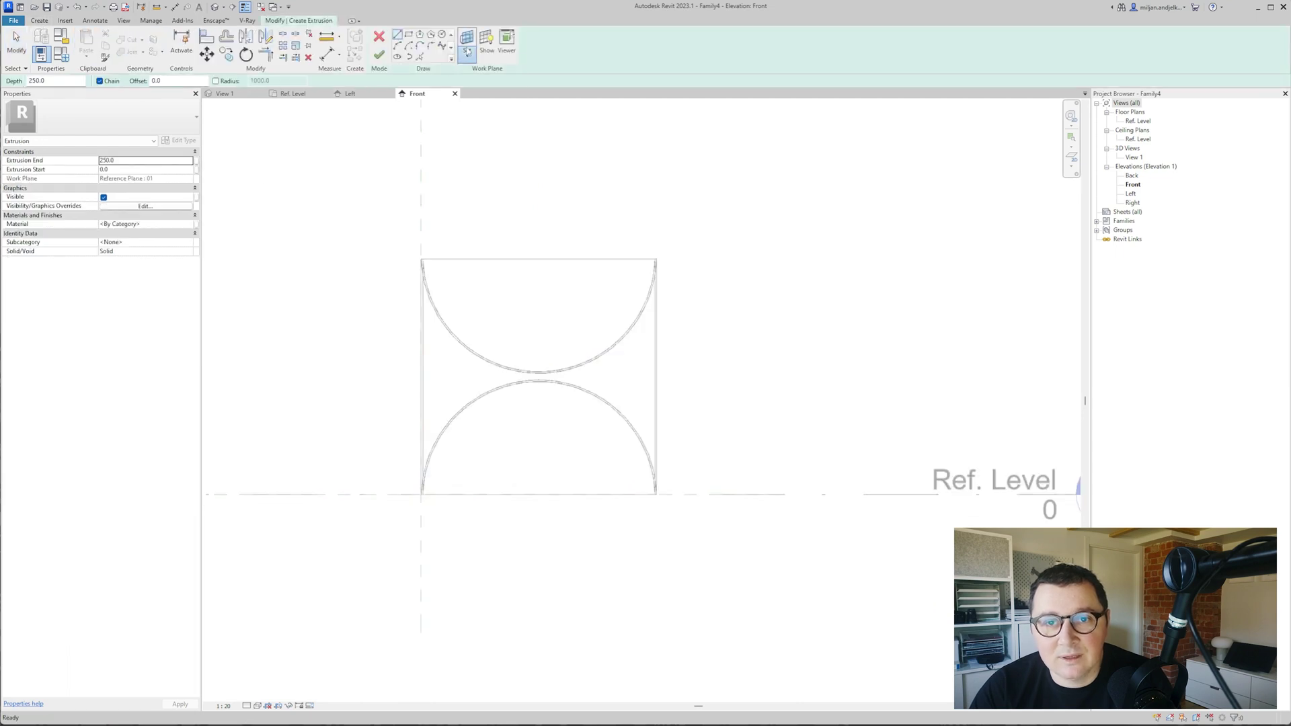
left_click(467, 47)
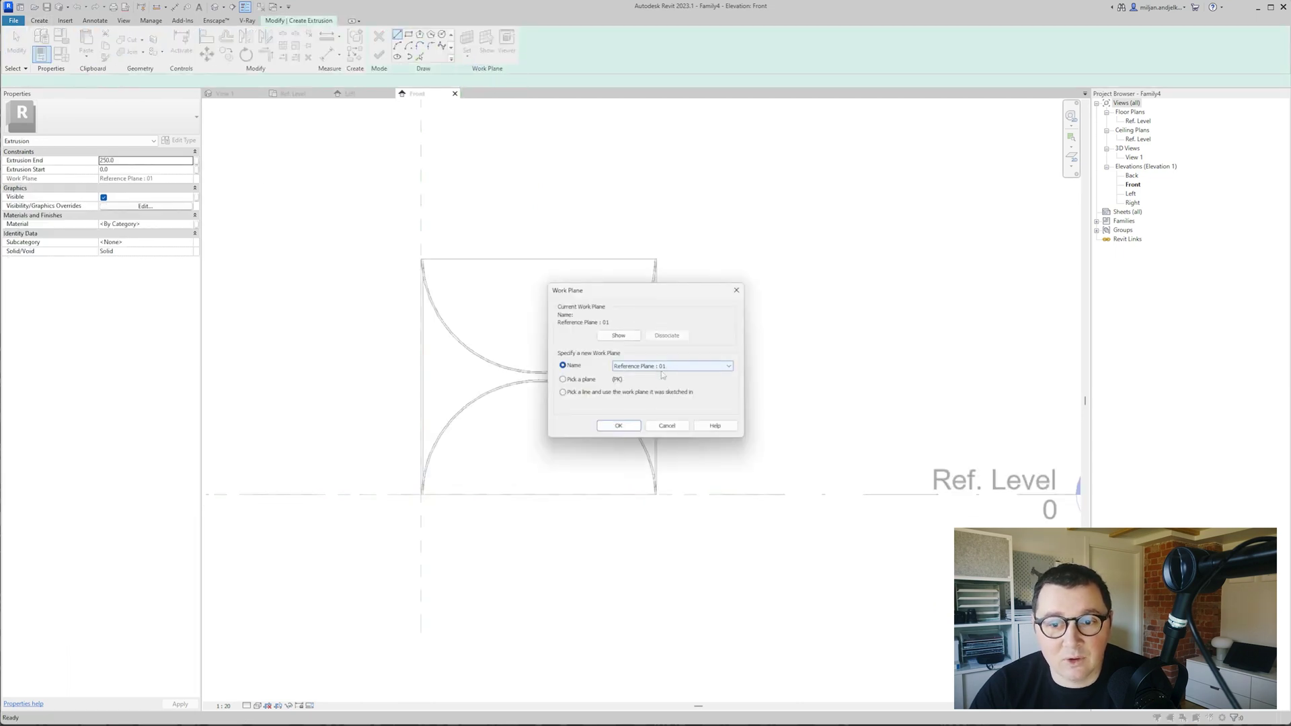
left_click(624, 427)
scroll(411, 286, "up", 5)
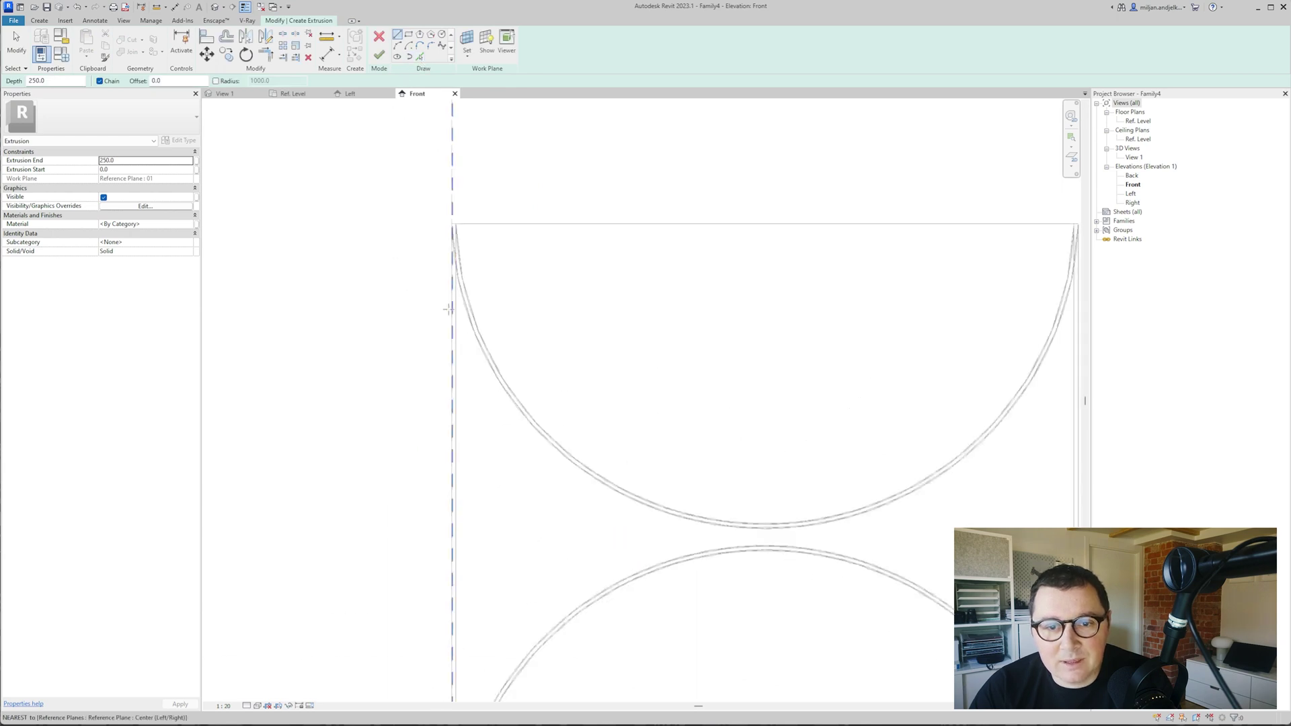
left_click(419, 58)
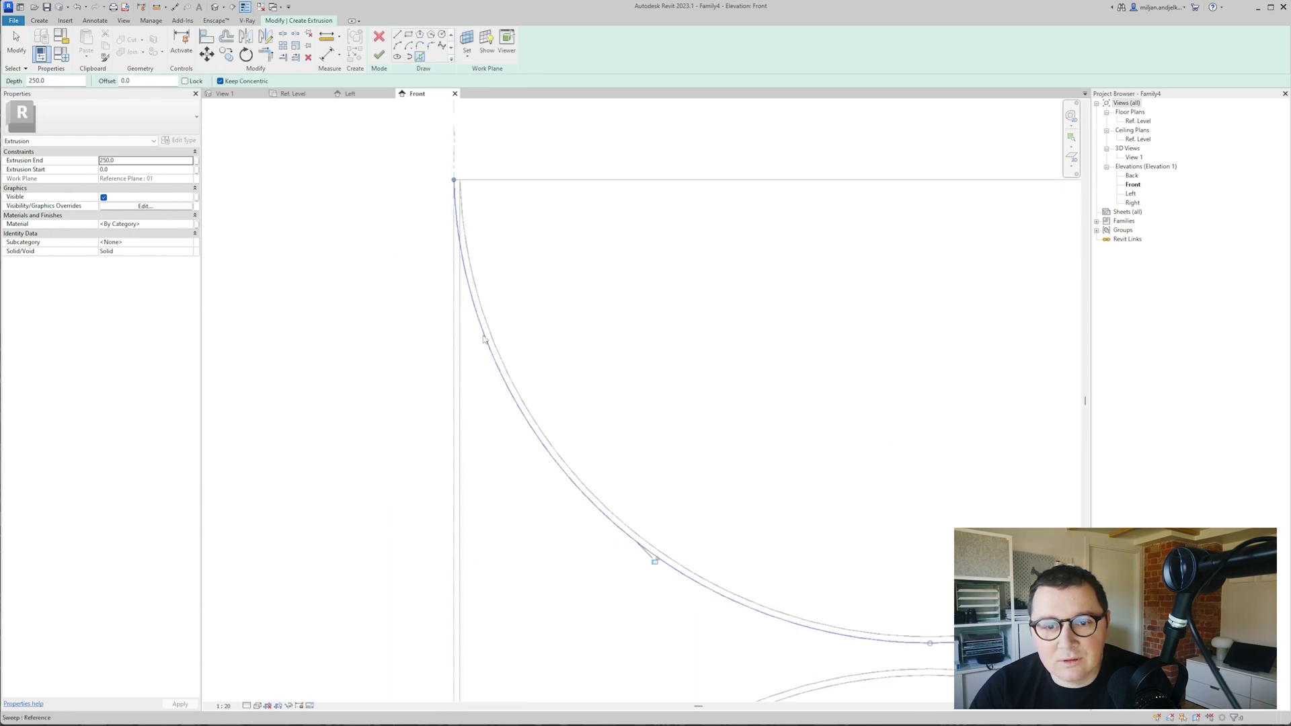
left_click(494, 180)
scroll(531, 269, "down", 4)
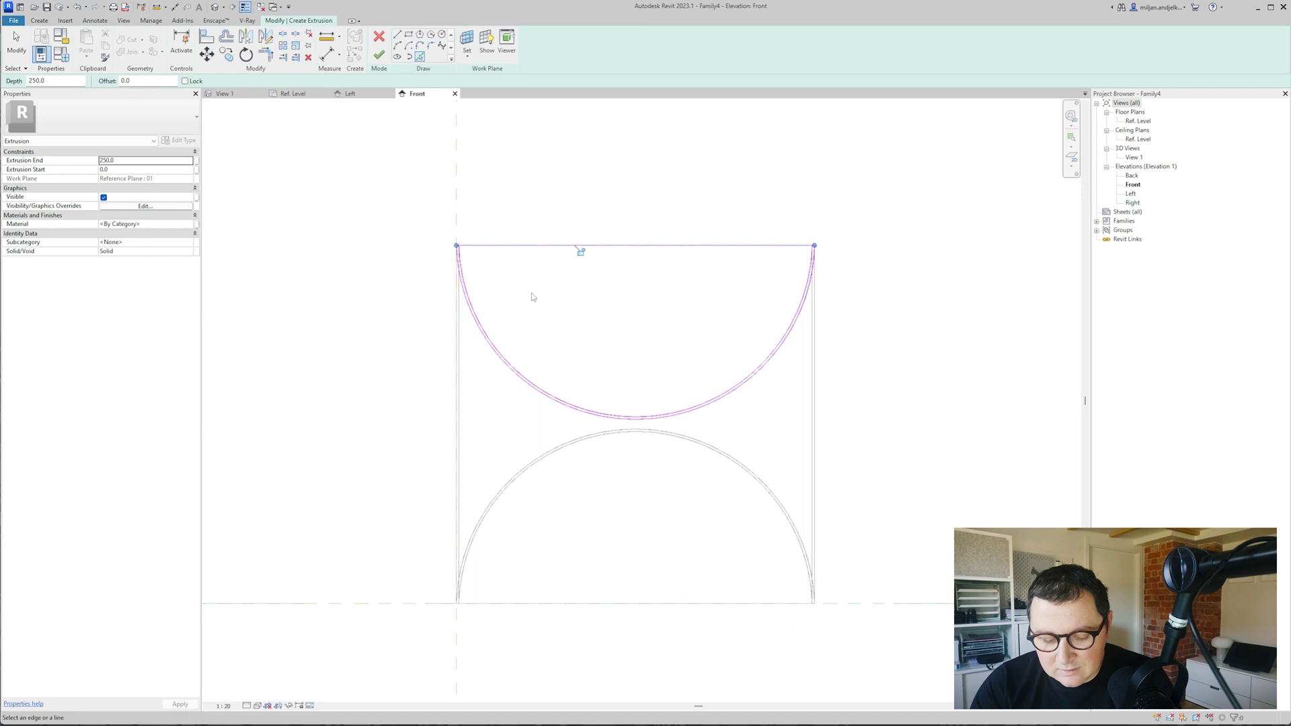
- Trim the picked lines at both ends of the arcs to leave a closed, thin U-shaped profile
scroll(464, 248, "up", 5)
key("t")
key("r")
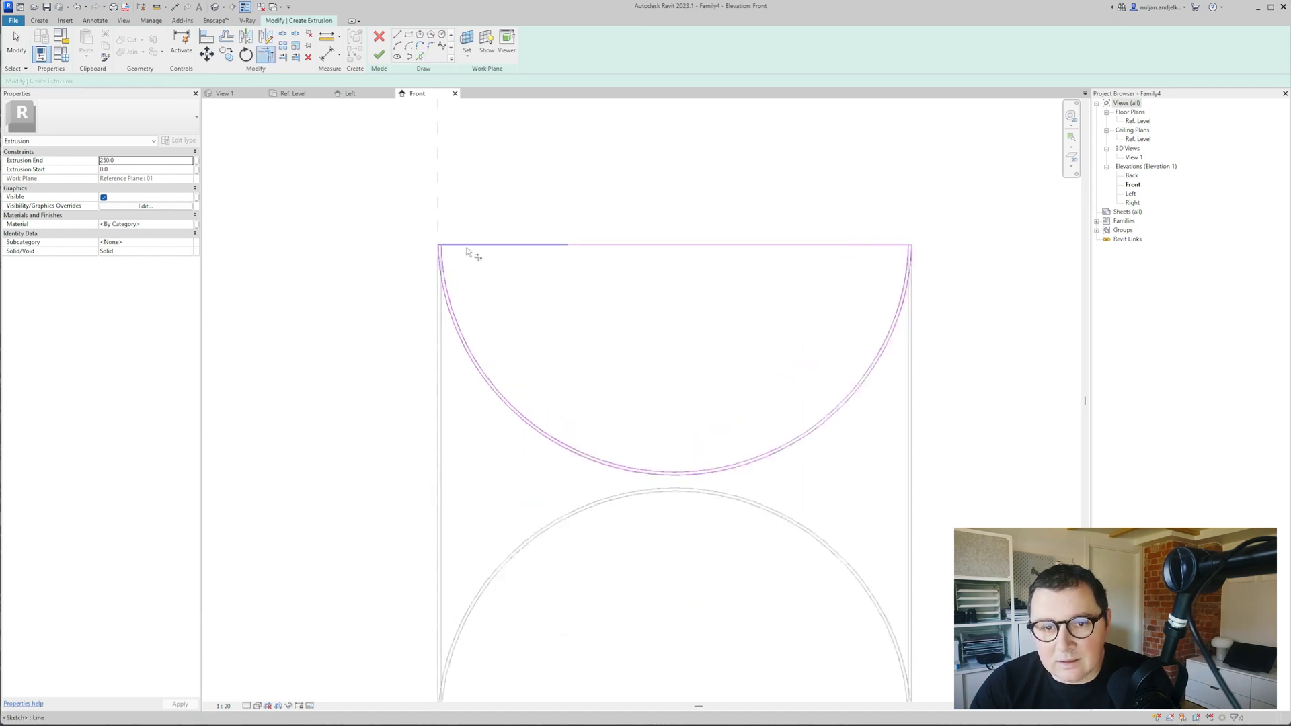
left_click(437, 248)
left_click(445, 271)
scroll(457, 279, "down", 3)
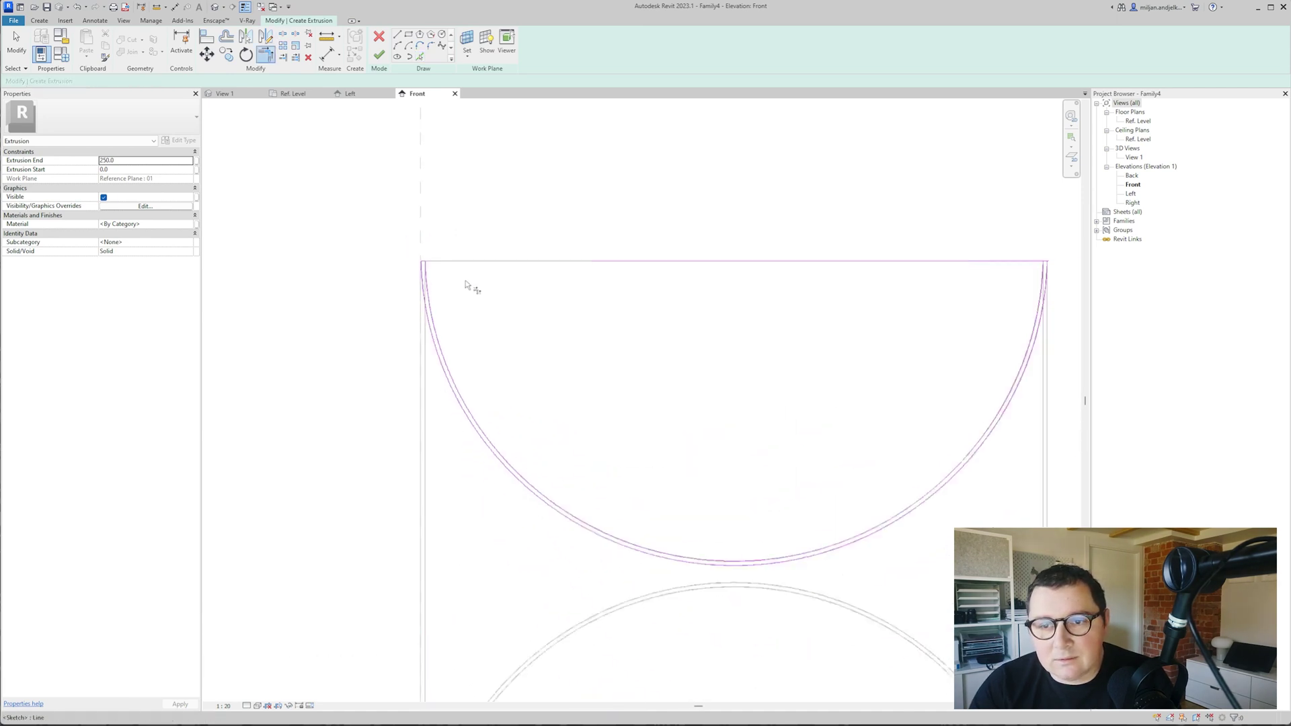
scroll(981, 256, "up", 2)
scroll(821, 303, "down", 2)
scroll(901, 259, "up", 3)
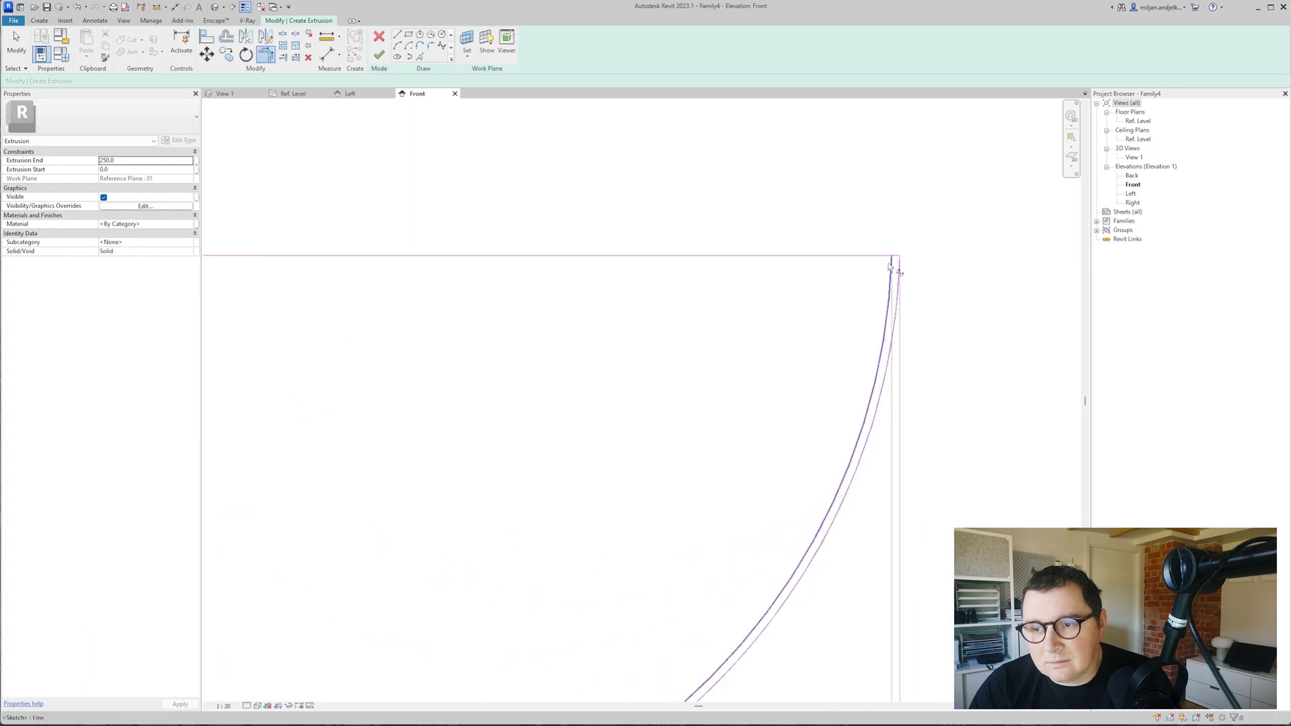
left_click(905, 254)
left_click(897, 264)
scroll(837, 290, "down", 3)
middle_click_drag(614, 354, 631, 328)
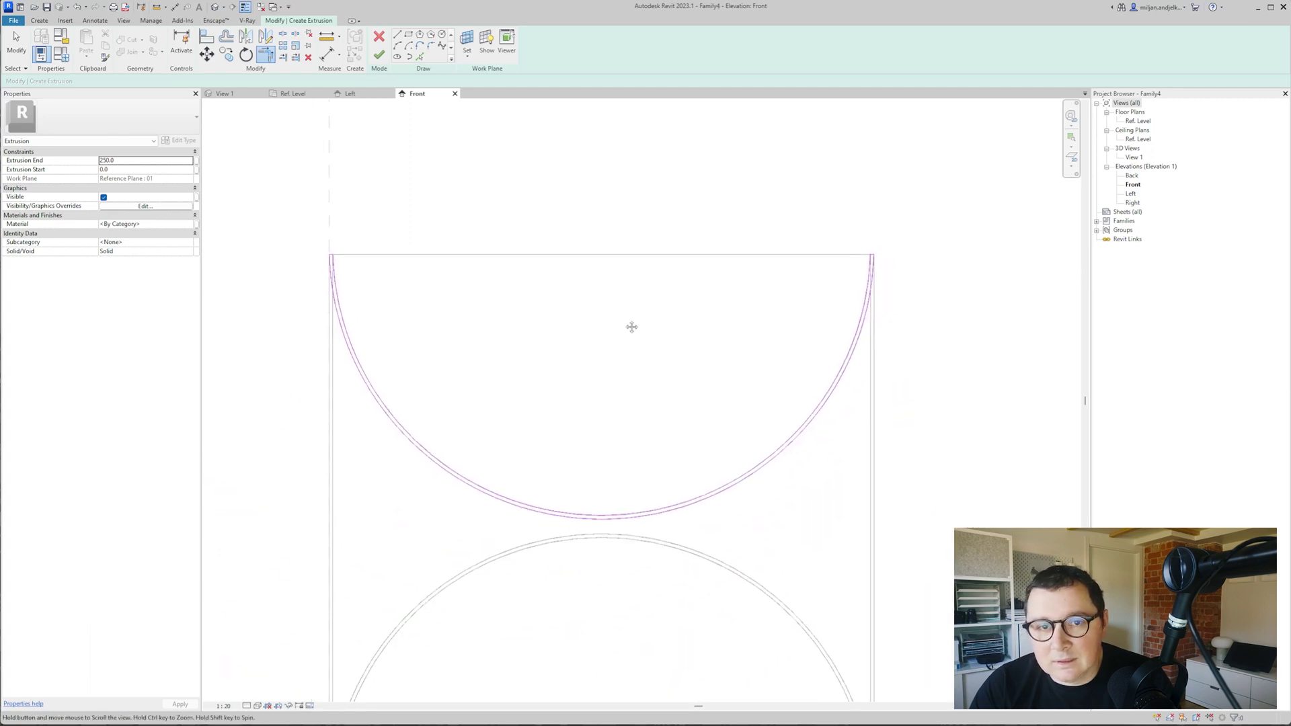
- Finish the extrusion and, in the Left elevation, stretch its end to the swept body's flat face
left_click(363, 99)
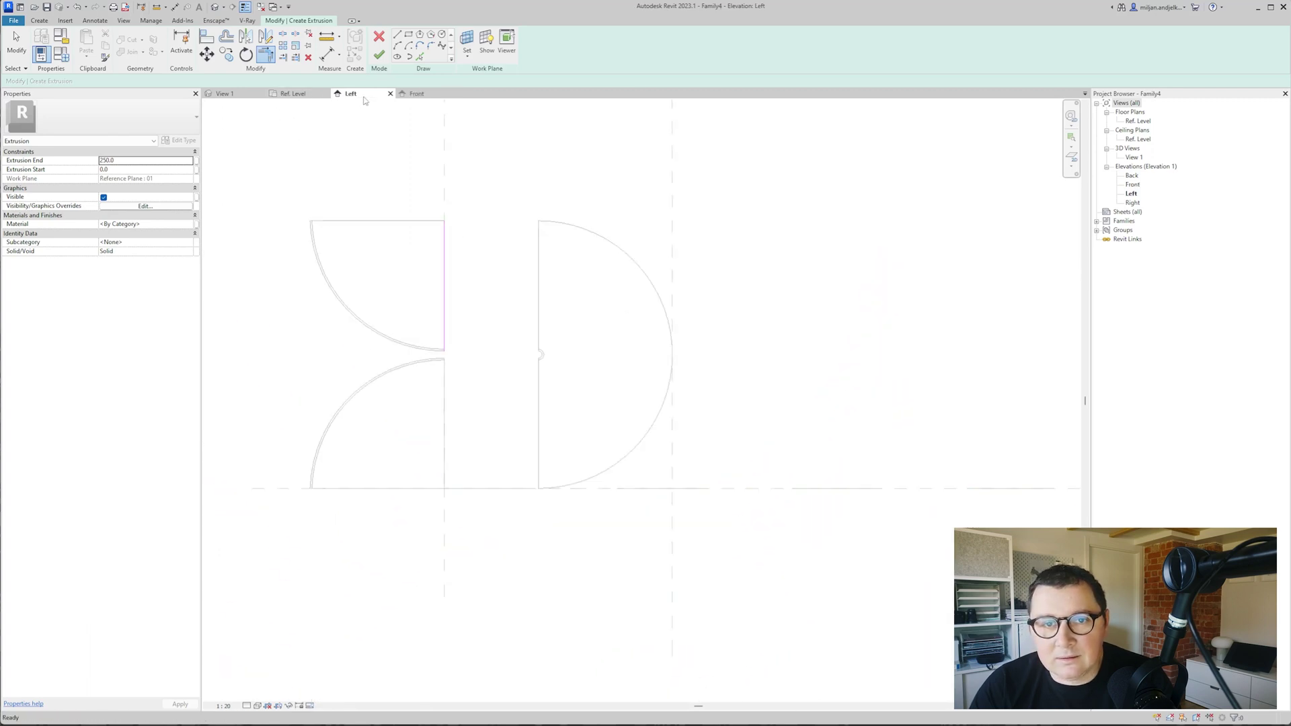
left_click(380, 55)
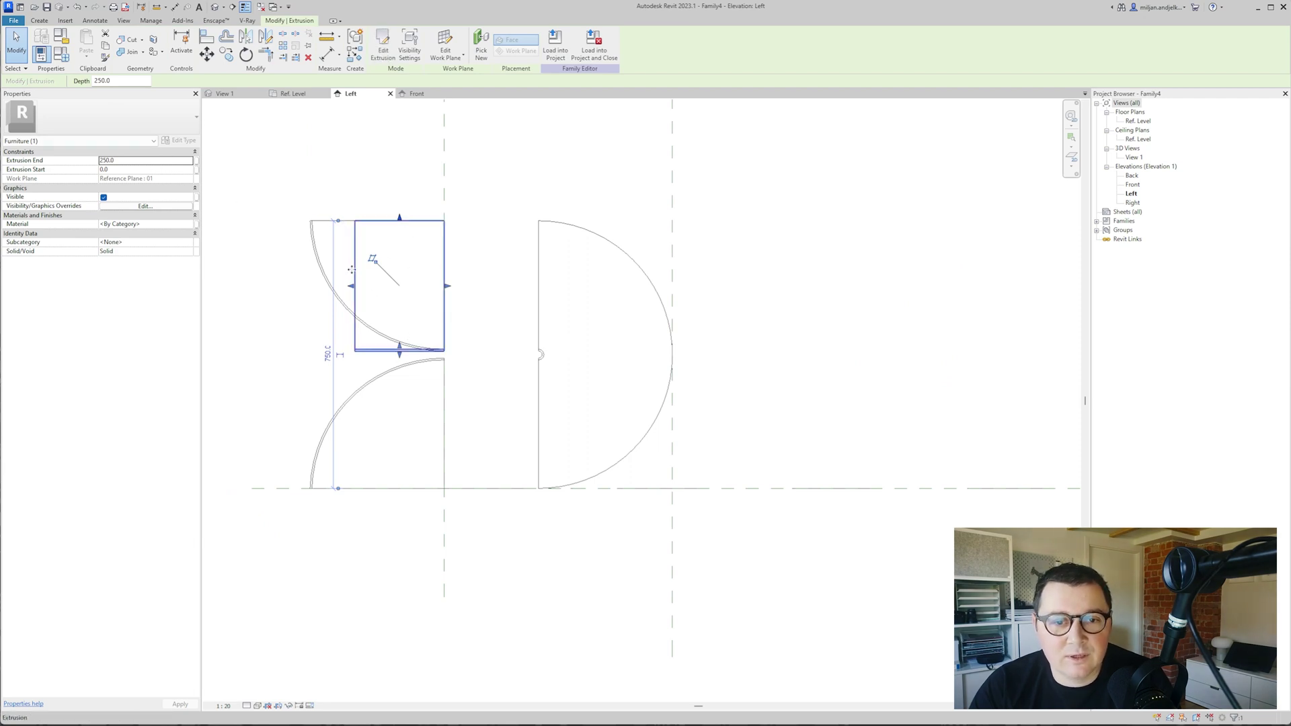
left_click_drag(352, 287, 538, 290)
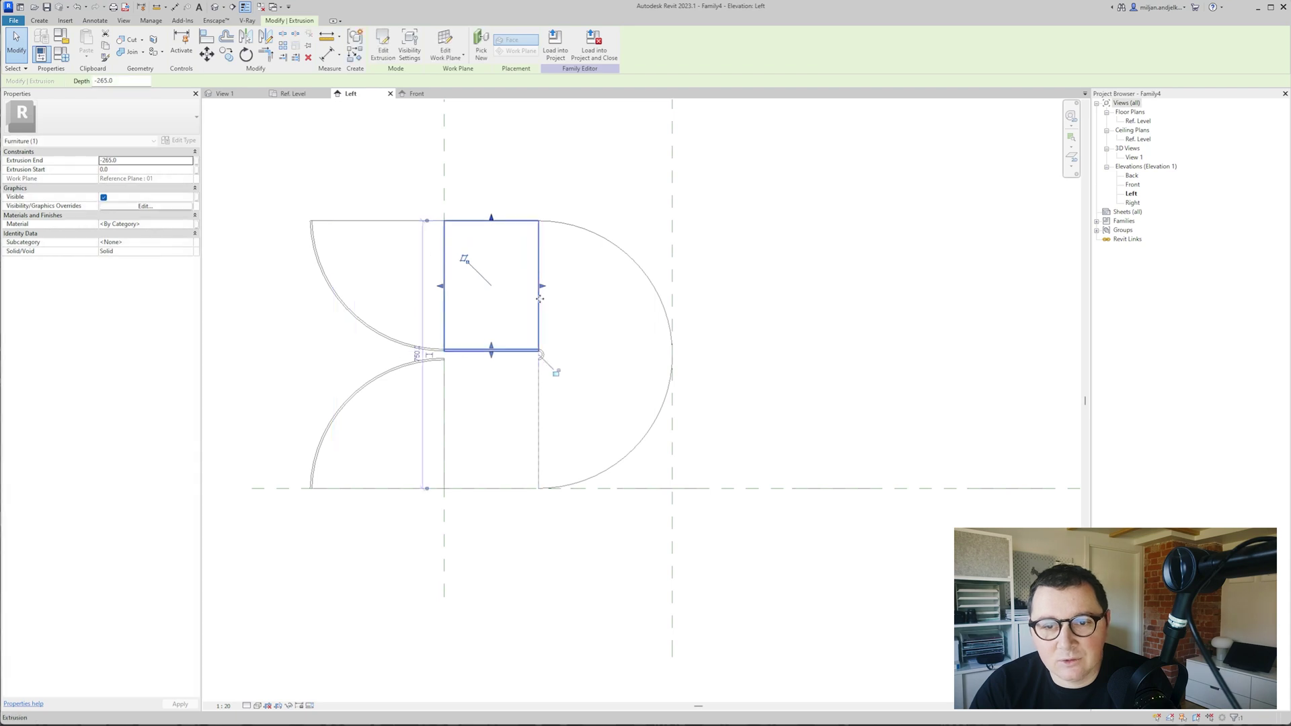
left_click(435, 175)
- Mirror a copy of the extrusion about the horizontal mid-height axis and align the copy's end with the swept body's flat face
left_click(482, 216)
middle_click_drag(602, 320, 588, 302)
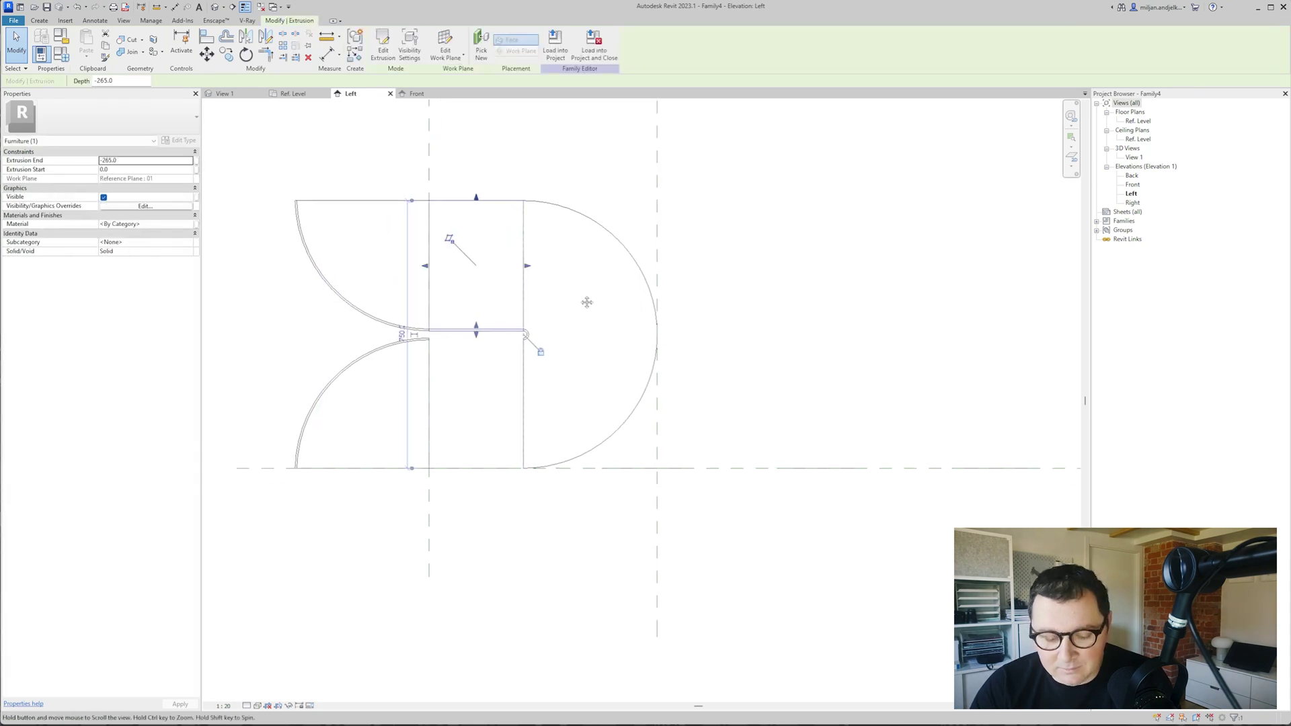
key("d")
key("m")
left_click(658, 335)
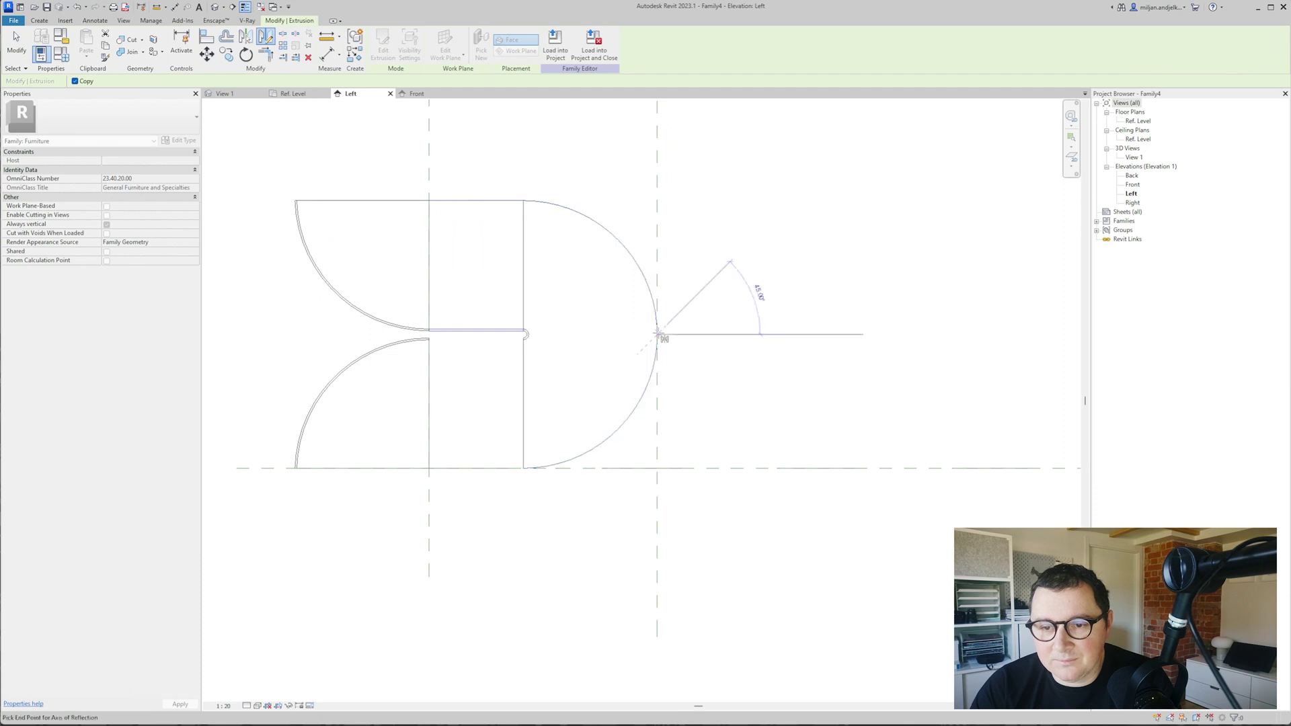
left_click(592, 334)
mouse_move(527, 403)
left_mouse_down()
mouse_move(510, 405)
mouse_move(524, 405)
left_mouse_up()
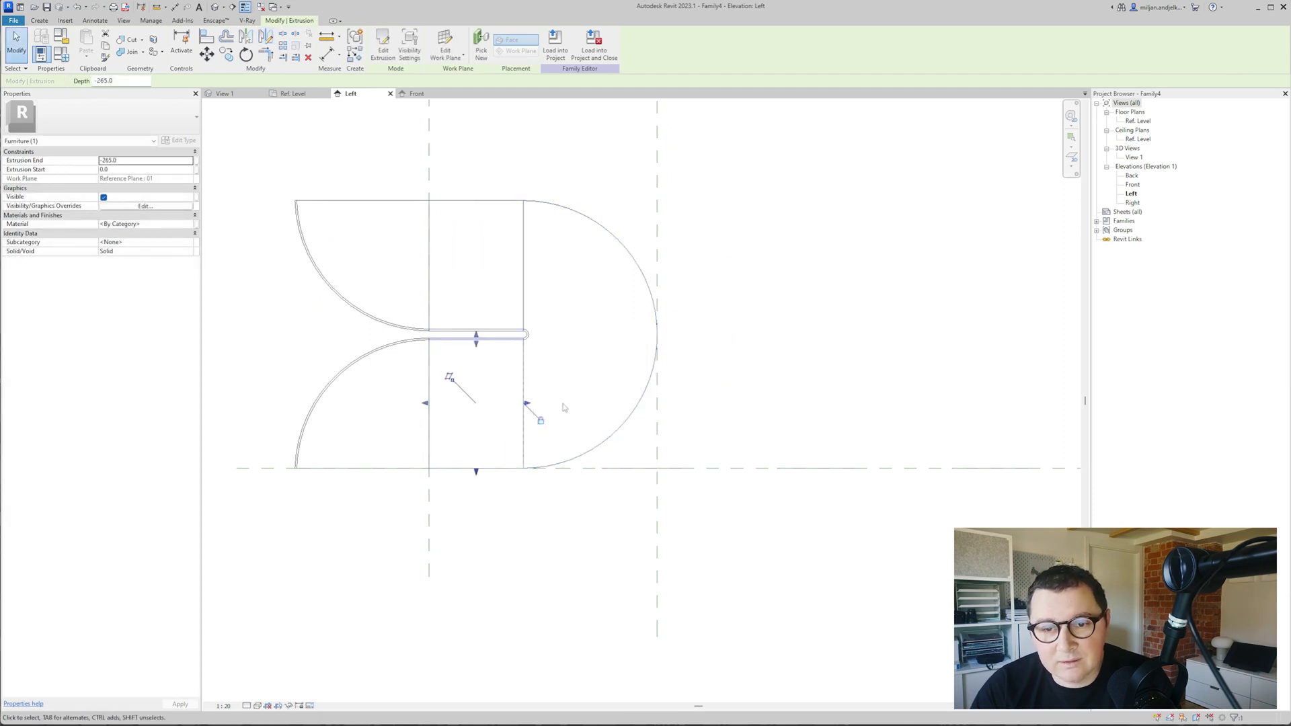
left_click(576, 340)
- Move the half bowls' reference plane toward the swept body, setting its distance from the other vertical reference plane to 500 mm
middle_click_drag(576, 340, 592, 388)
left_click(445, 193)
left_click_drag(447, 190, 478, 190)
key("Escape")
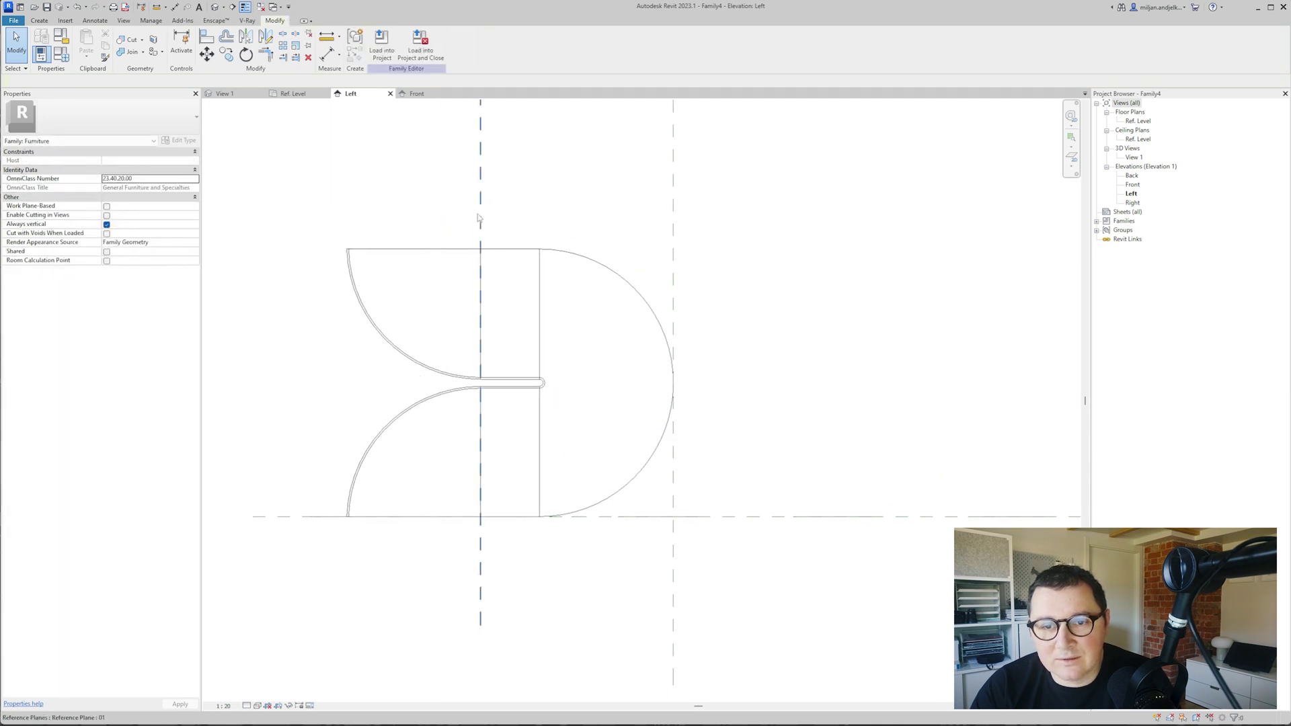
mouse_move(486, 224)
left_mouse_down()
mouse_move(478, 211)
mouse_move(496, 215)
left_mouse_up()
left_click_drag(539, 425, 671, 437)
left_click(584, 424)
type("500")
key("Return")
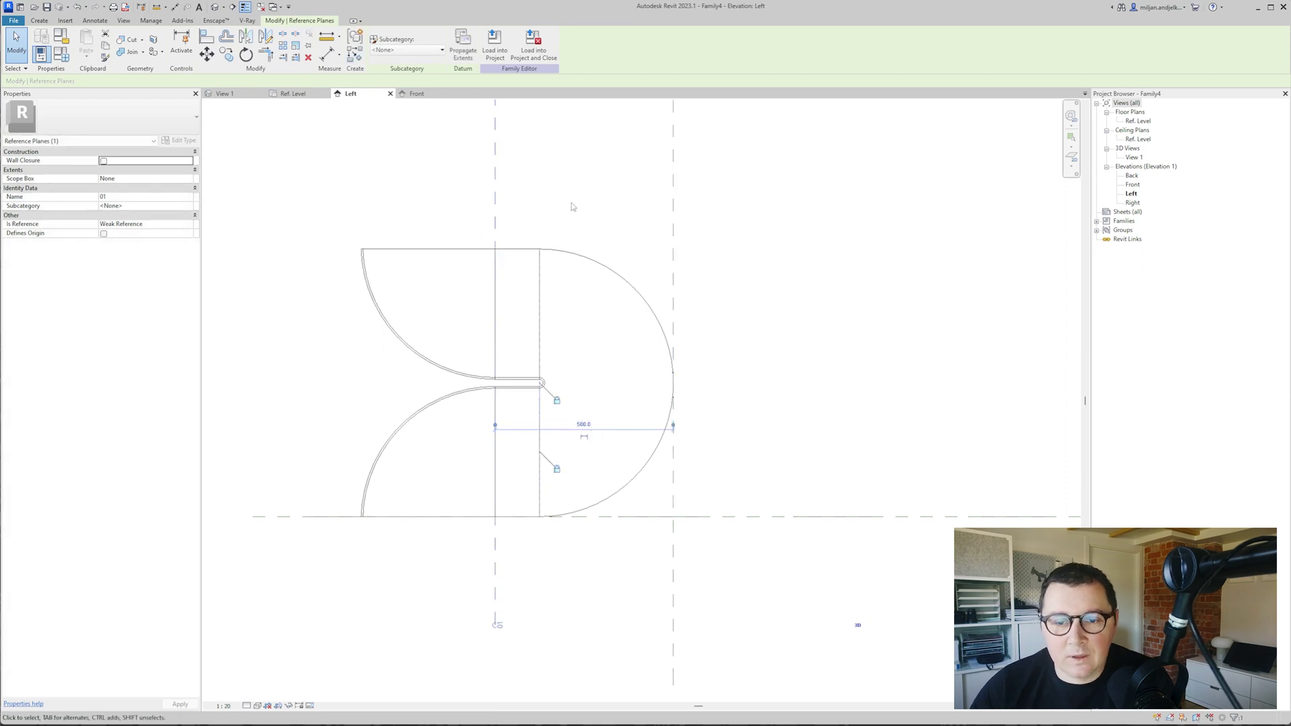
left_click(564, 181)
middle_click_drag(564, 182, 560, 214)
- In the 3D view, select the swept body and create a new material named Metal Green for it
left_click(224, 94)
middle_click_drag(576, 461, 460, 444, "shift")
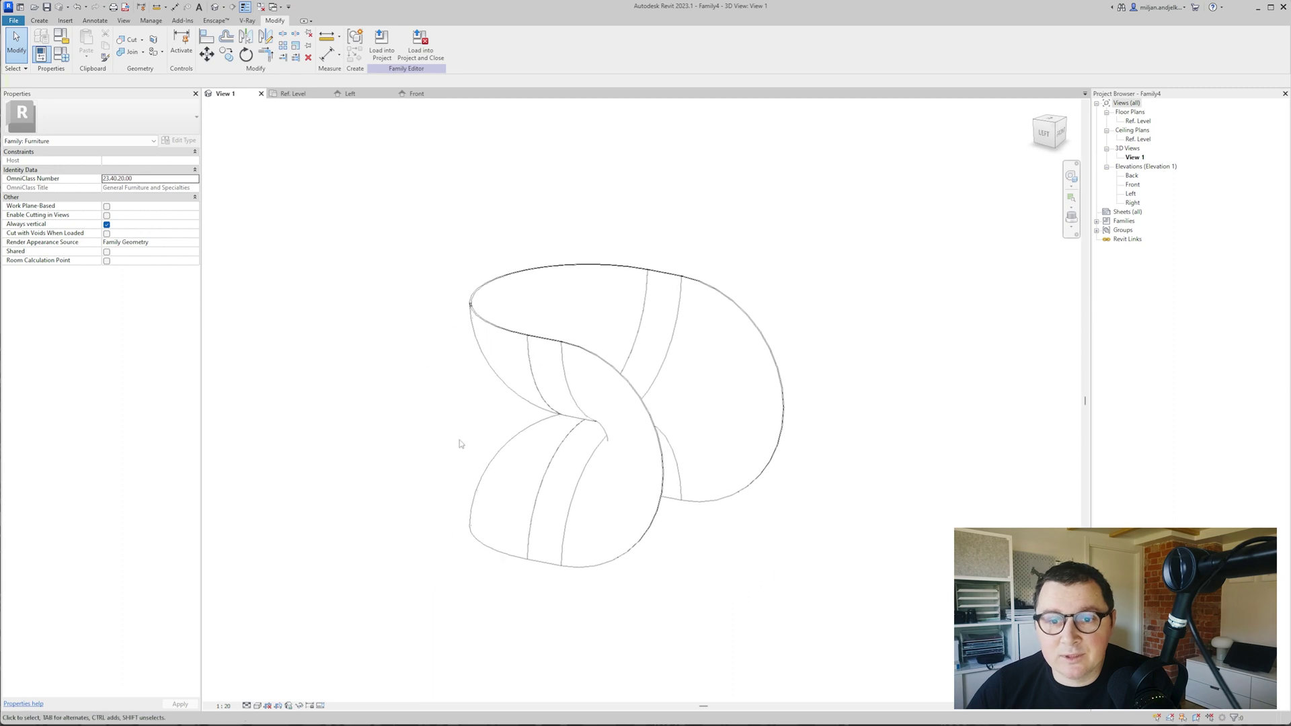
scroll(384, 291, "up", 1)
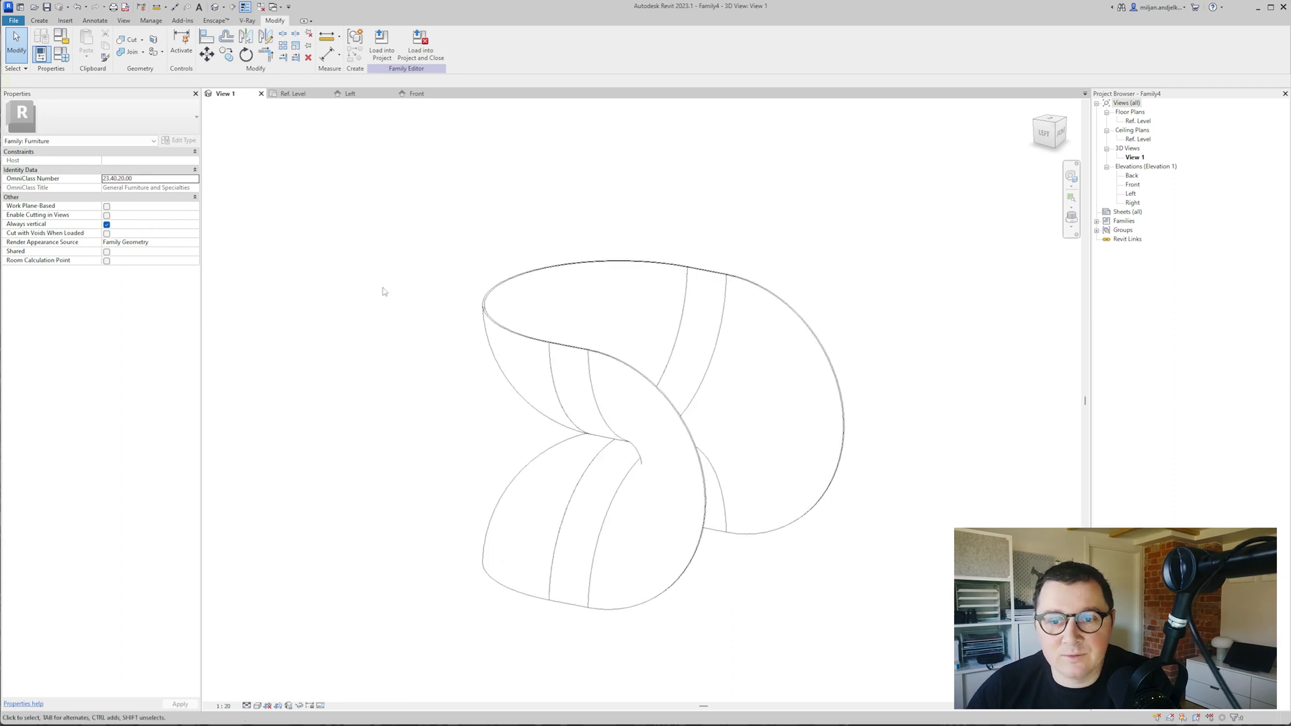
middle_click_drag(405, 327, 385, 324)
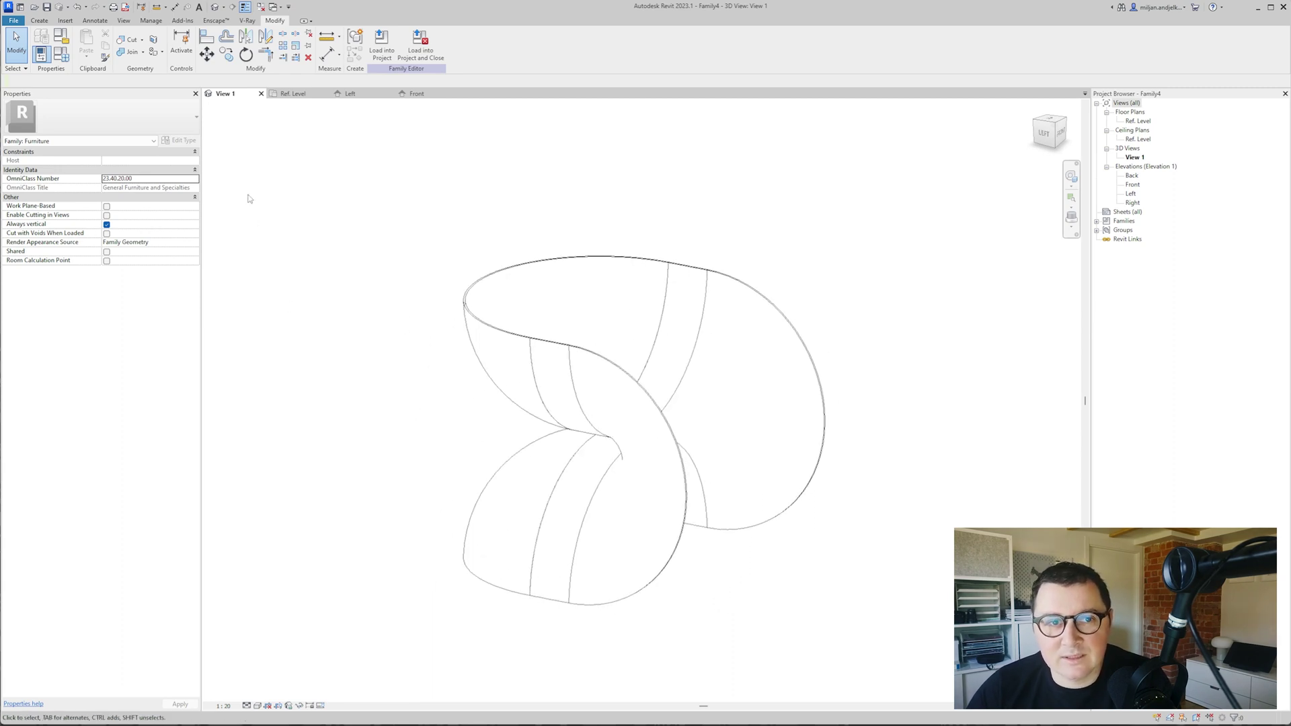
left_click(778, 314)
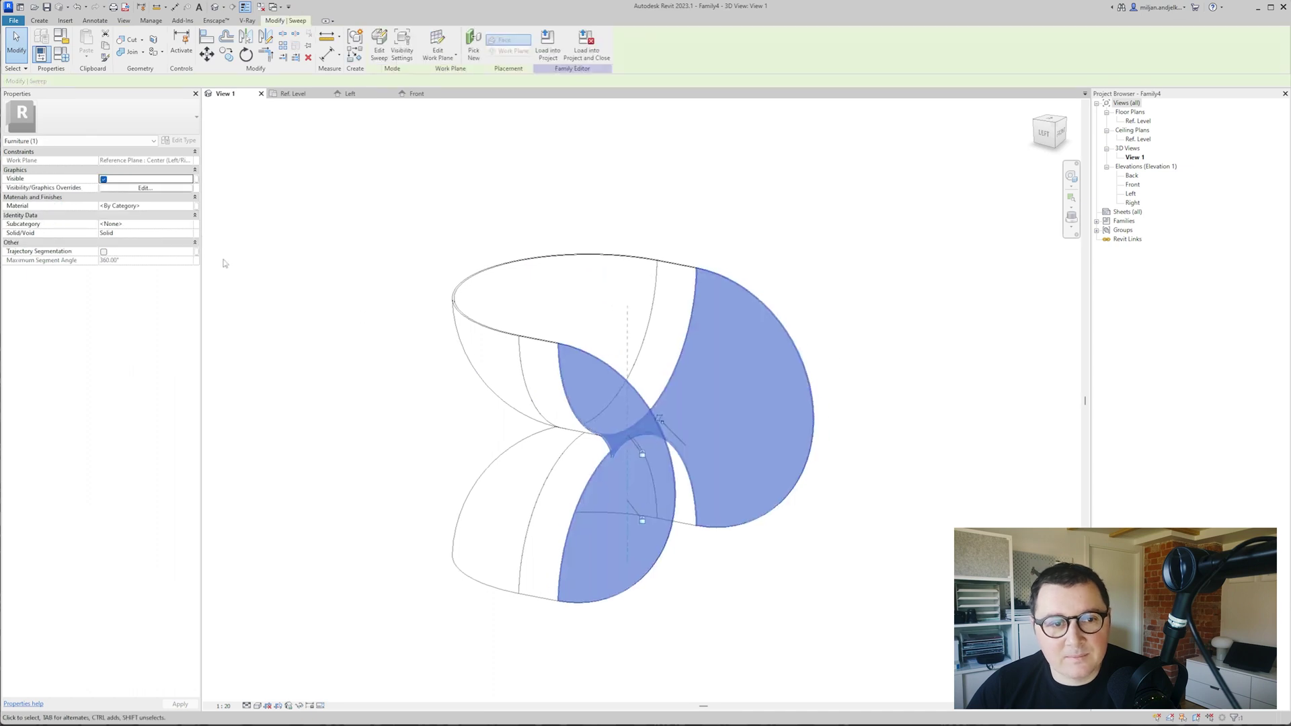
left_click(189, 206)
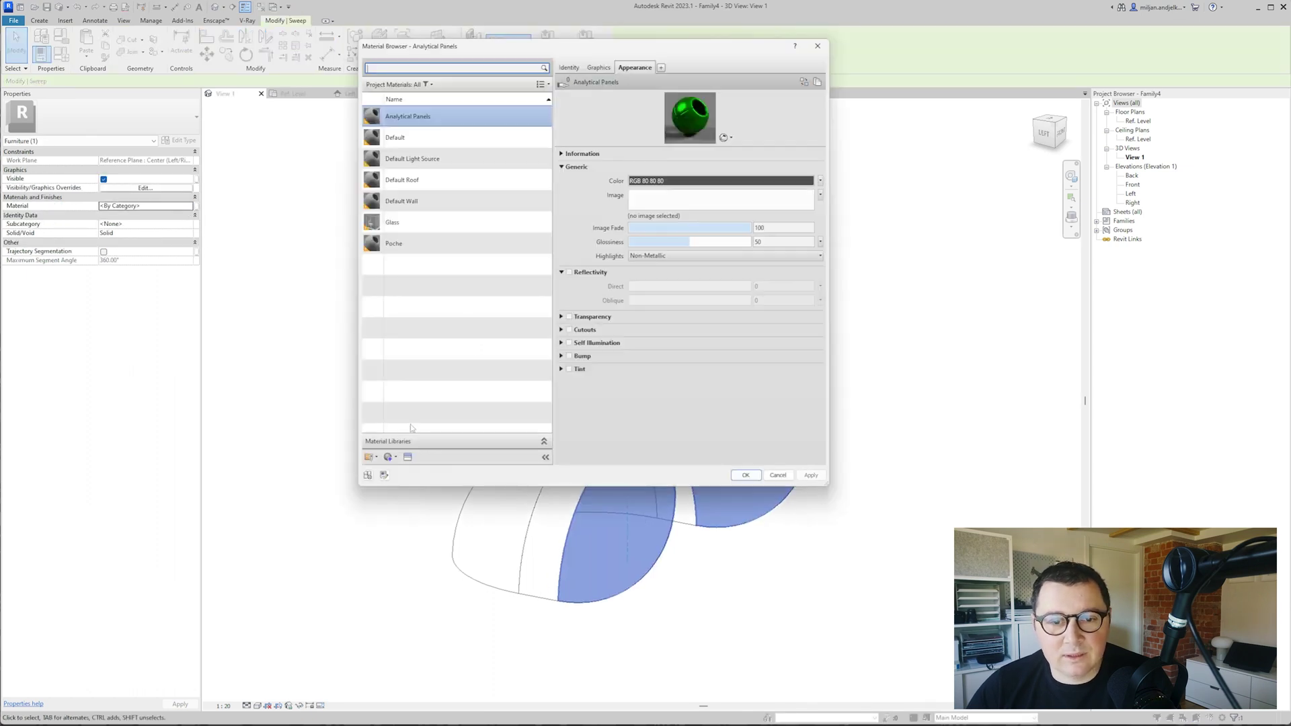
left_click(395, 457)
left_click(405, 469)
left_click(570, 67)
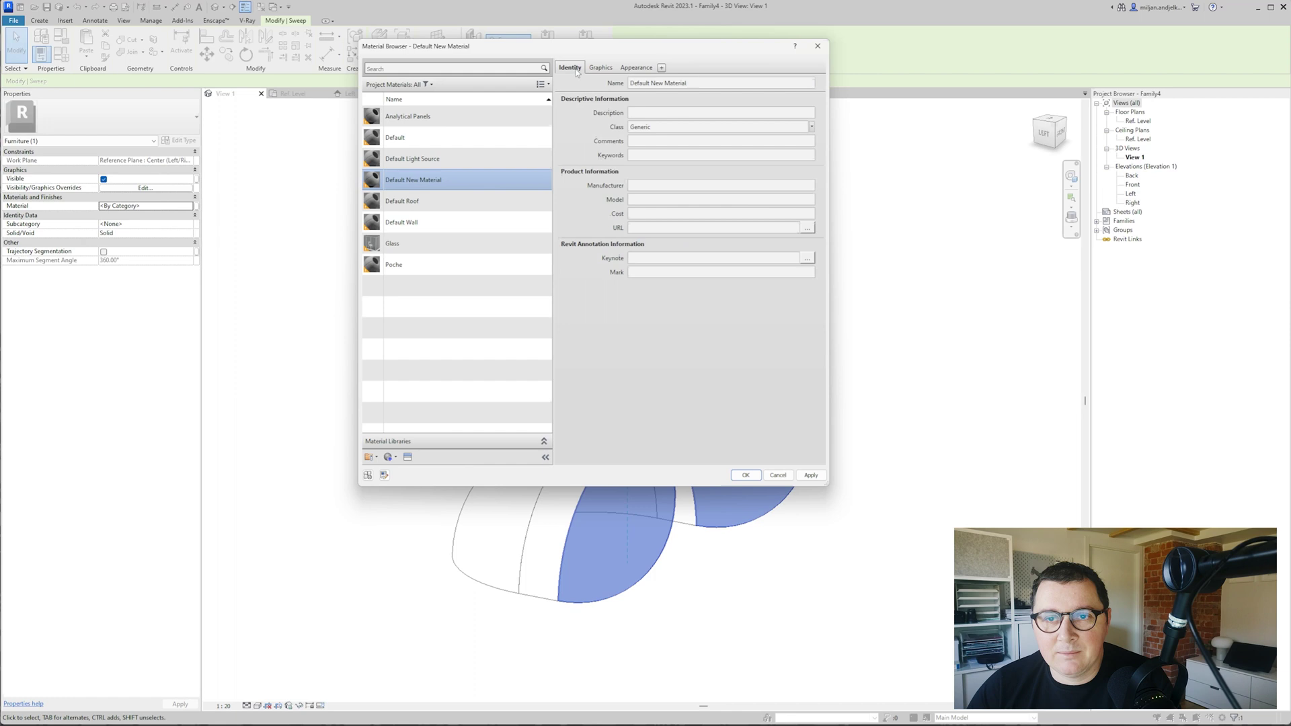
triple_click(660, 83)
type("Metal Green")
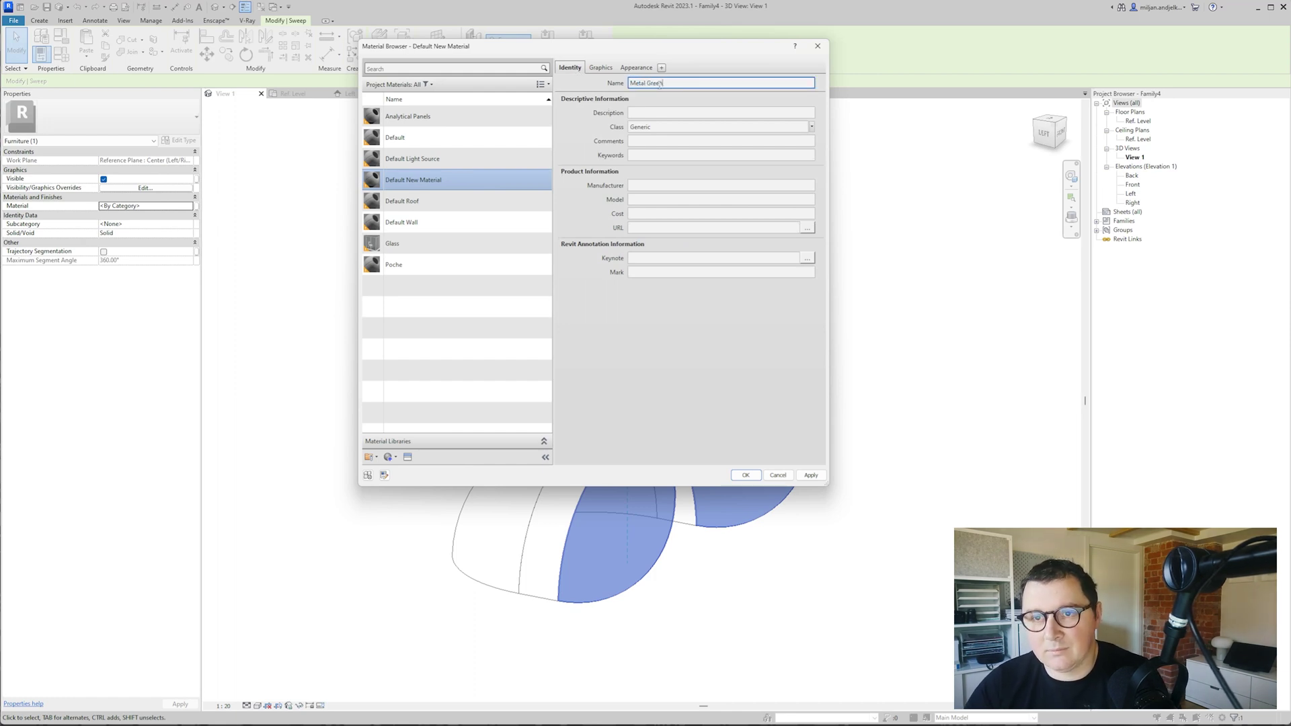
key("Return")
- Set the Metal Green material's class and give its appearance a dark green color
left_click(811, 127)
left_click(764, 222)
left_click(635, 67)
left_click(739, 186)
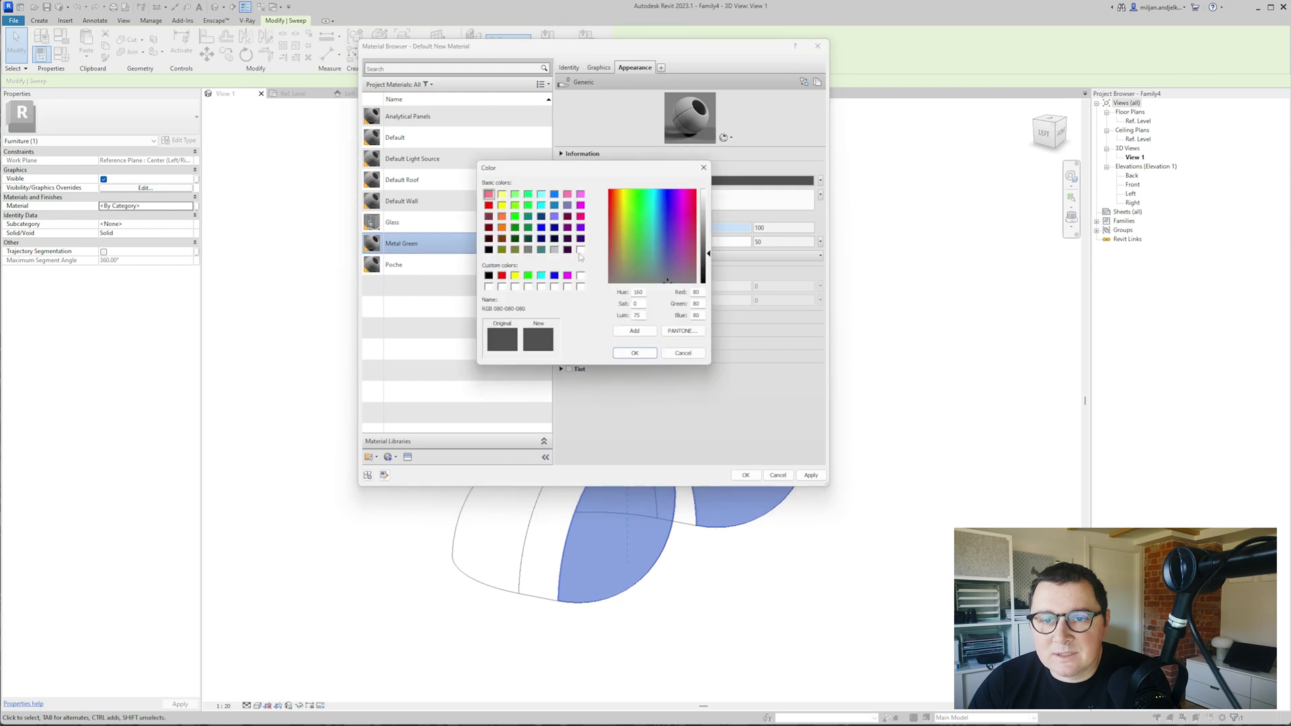
left_click(515, 239)
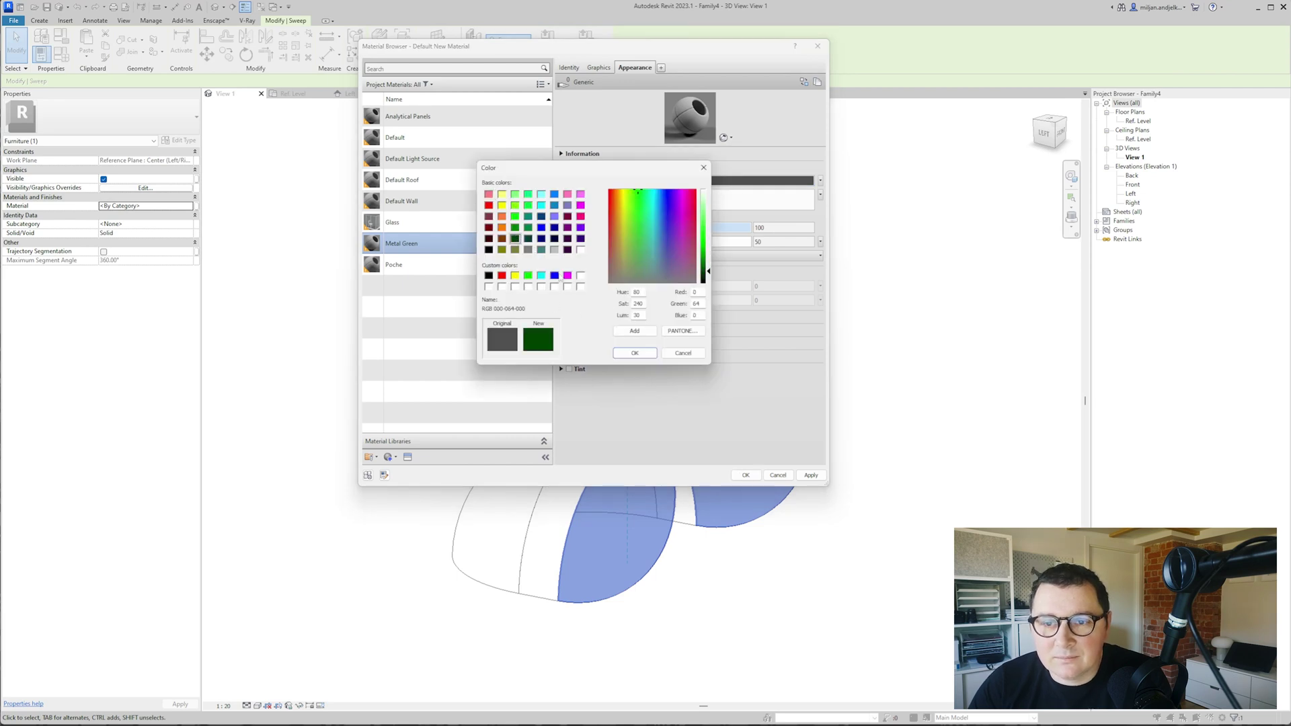
left_click(630, 353)
- Set the material's highlights to Metallic, enable reflectivity and apply it to the swept body
left_click(729, 257)
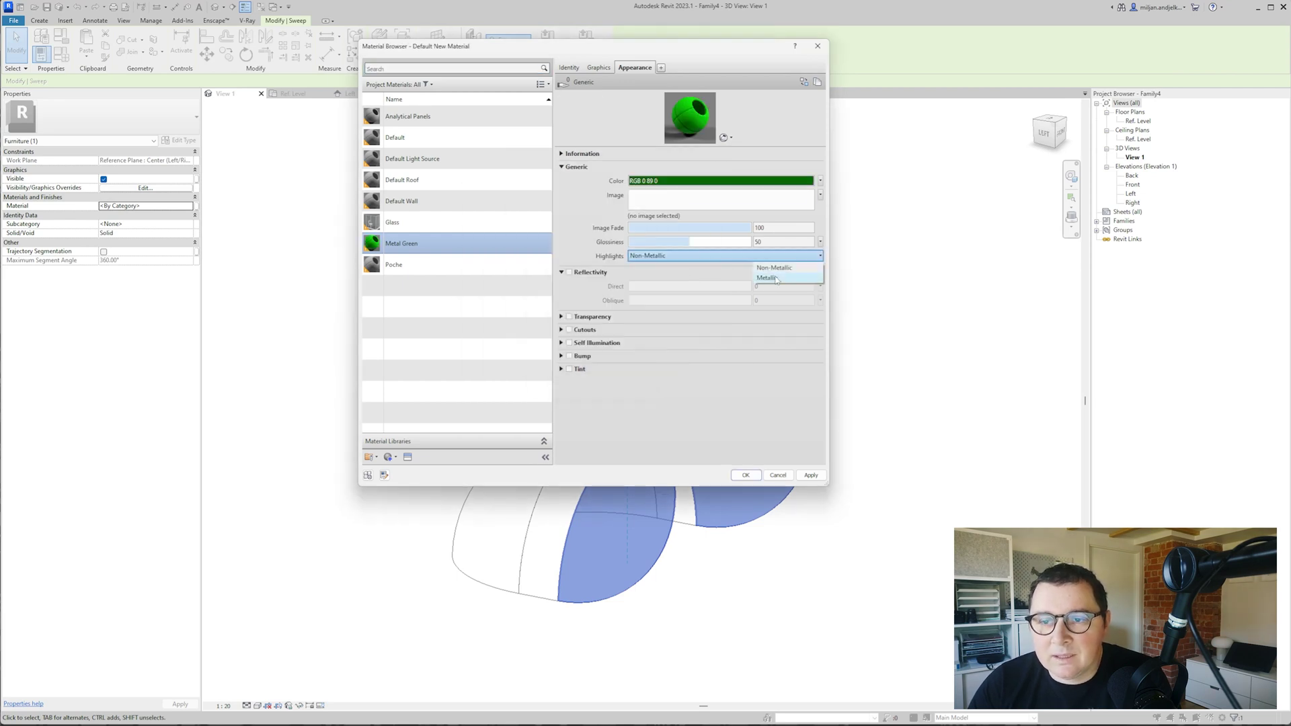
left_click(771, 276)
left_click(585, 273)
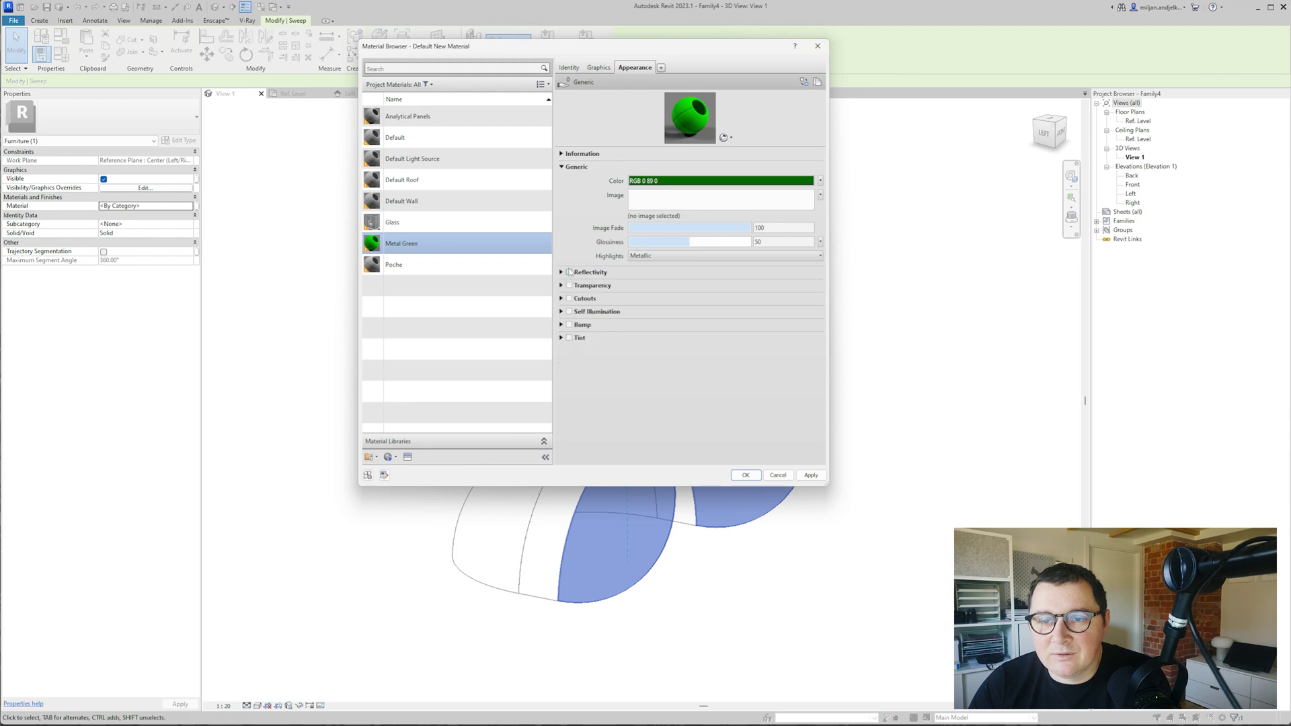
left_click(569, 272)
left_click(745, 475)
key("Escape")
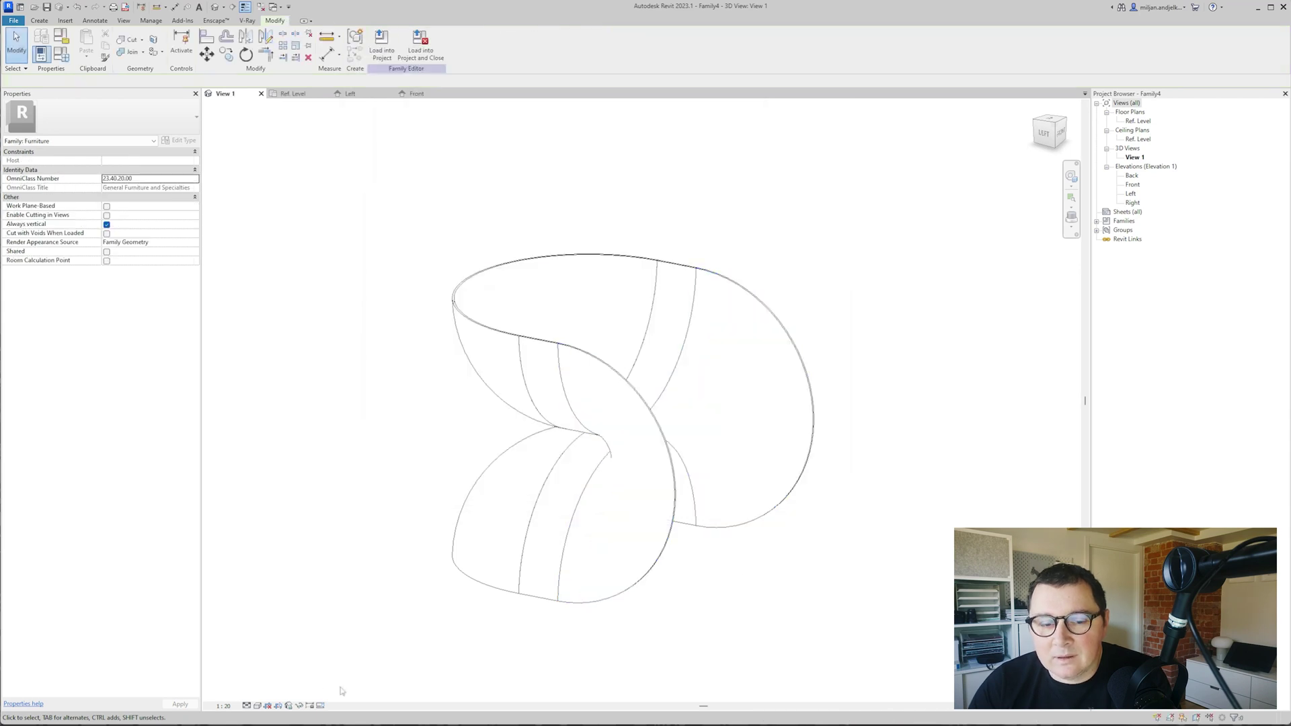
- Set the 3D view's visual style to Realistic and apply the Metal Green material to both half bowls and their connecting extrusions
left_click(257, 705)
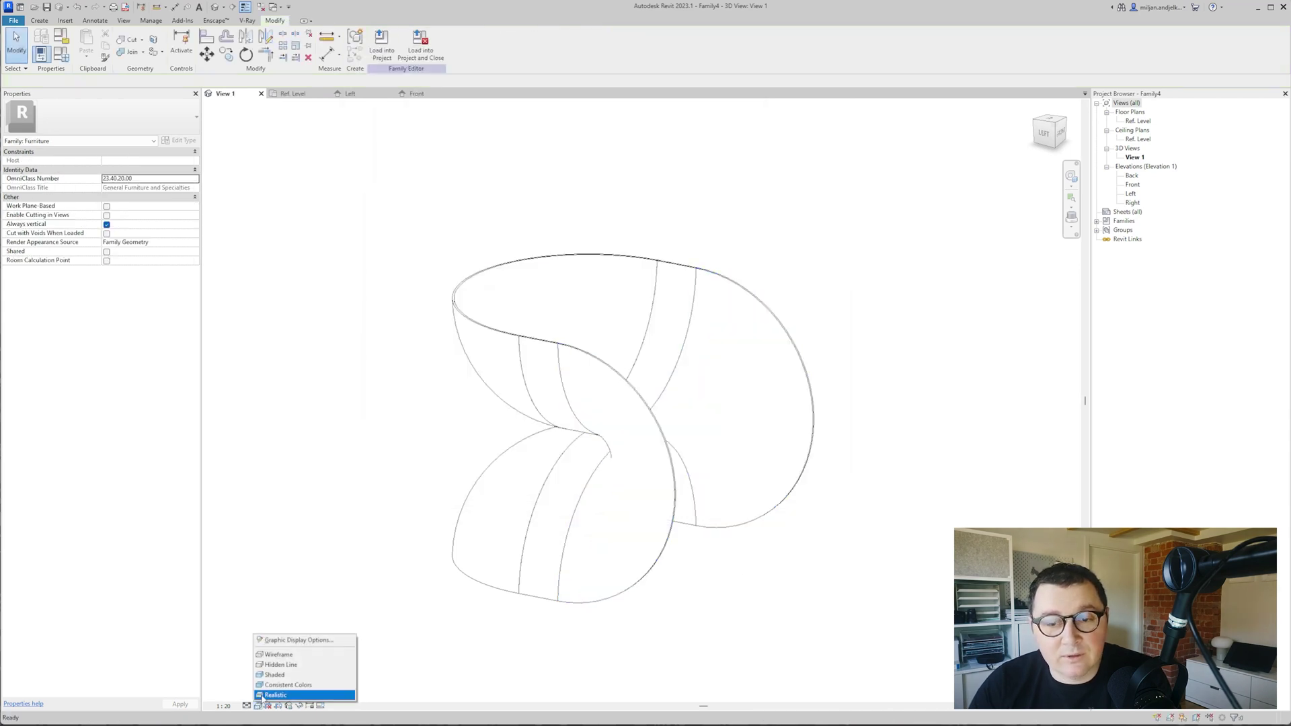
left_click(281, 694)
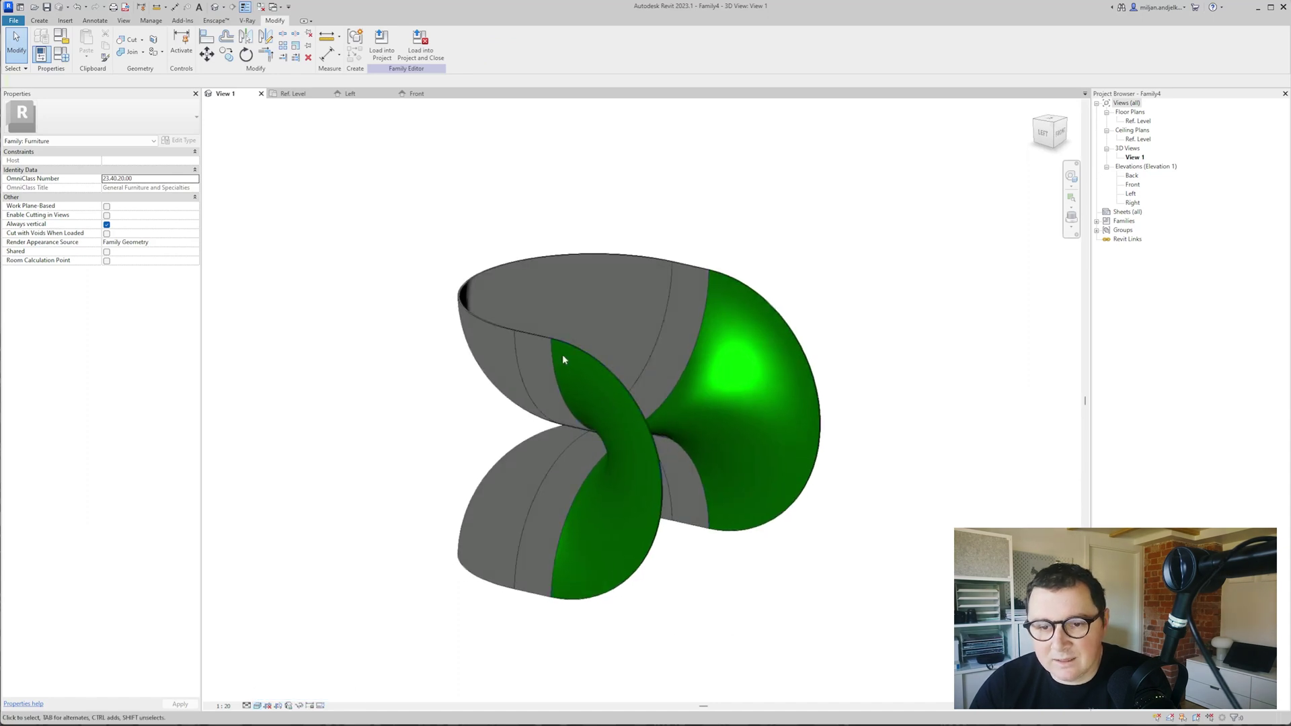
left_click(494, 328)
left_click(494, 325, "ctrl")
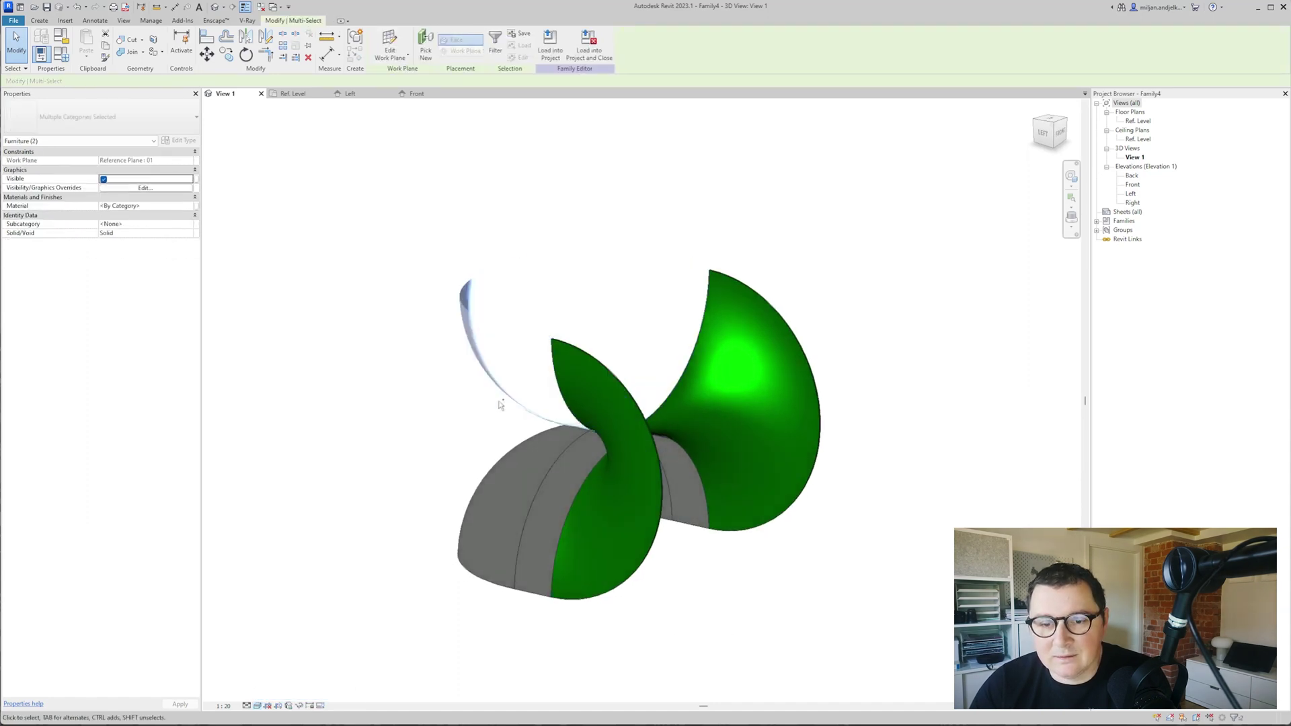
left_click(525, 593, "ctrl")
left_click(503, 587, "ctrl")
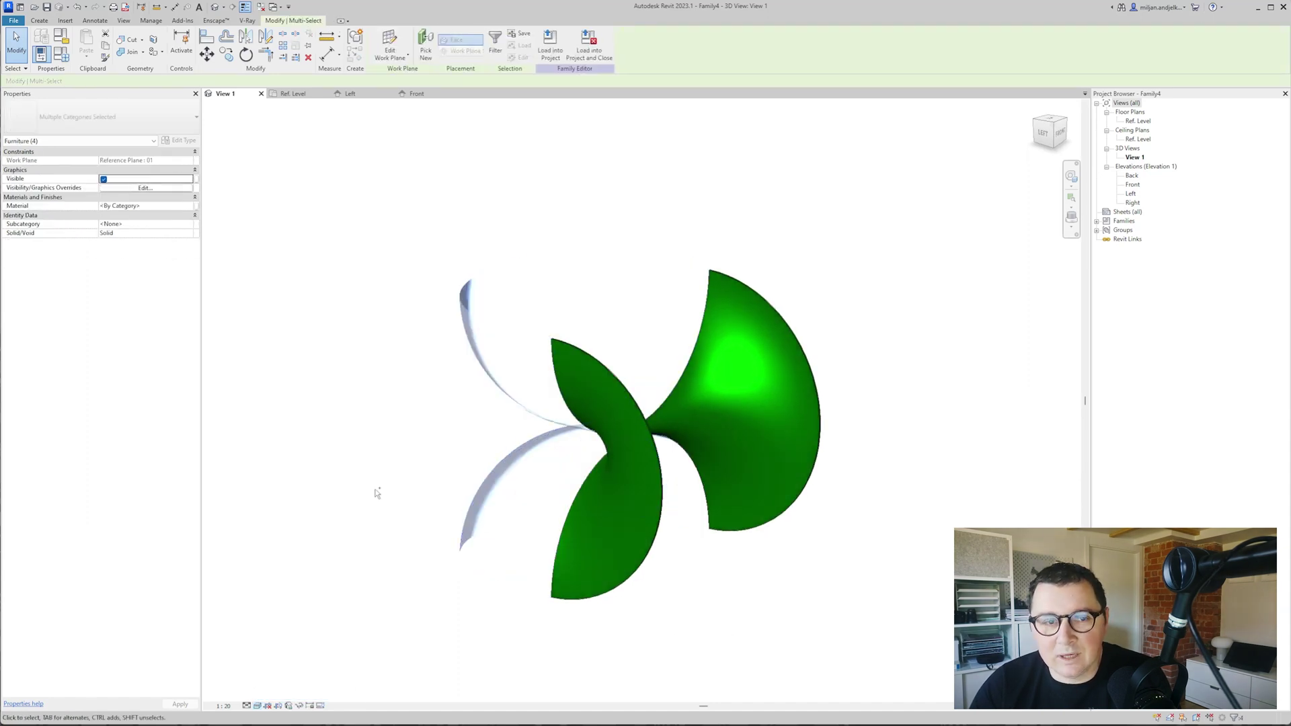
left_click(188, 208)
left_click(745, 479)
left_click(338, 314)
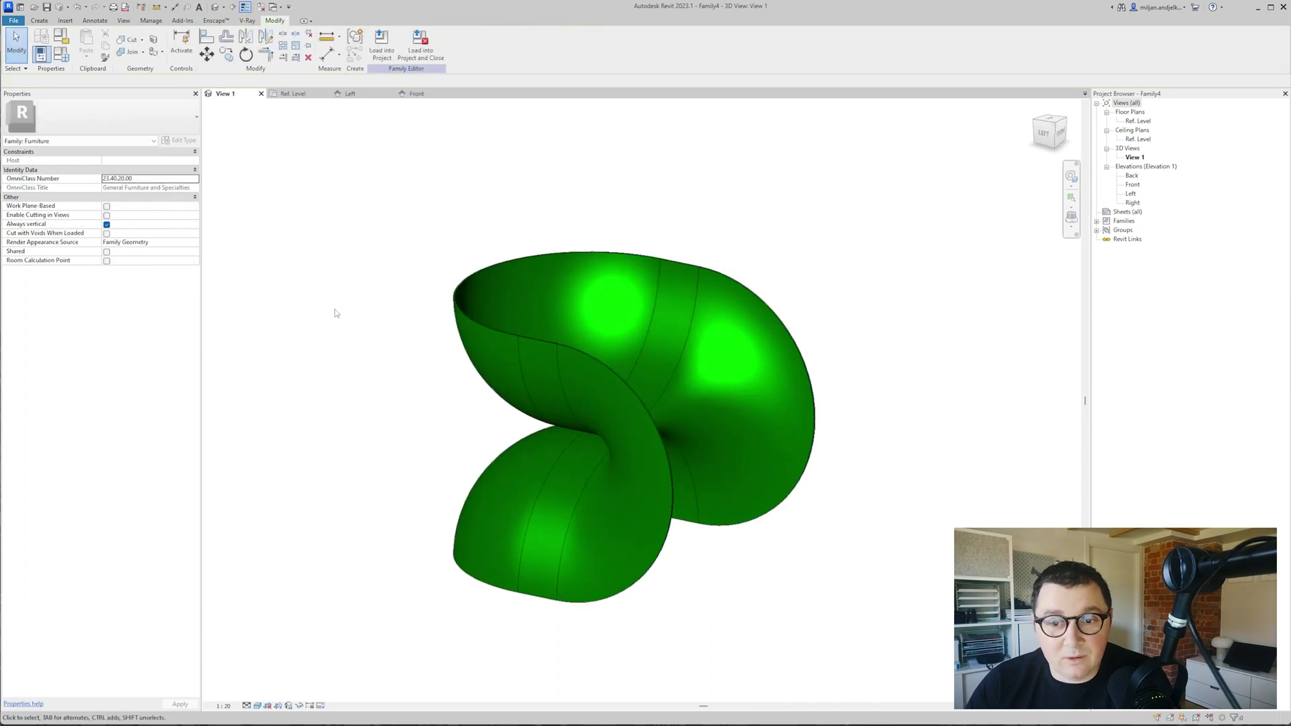
- Join the half bowls, the connecting extrusions and the swept body into one continuous solid with Join Geometry
middle_click_drag(359, 333, 342, 295)
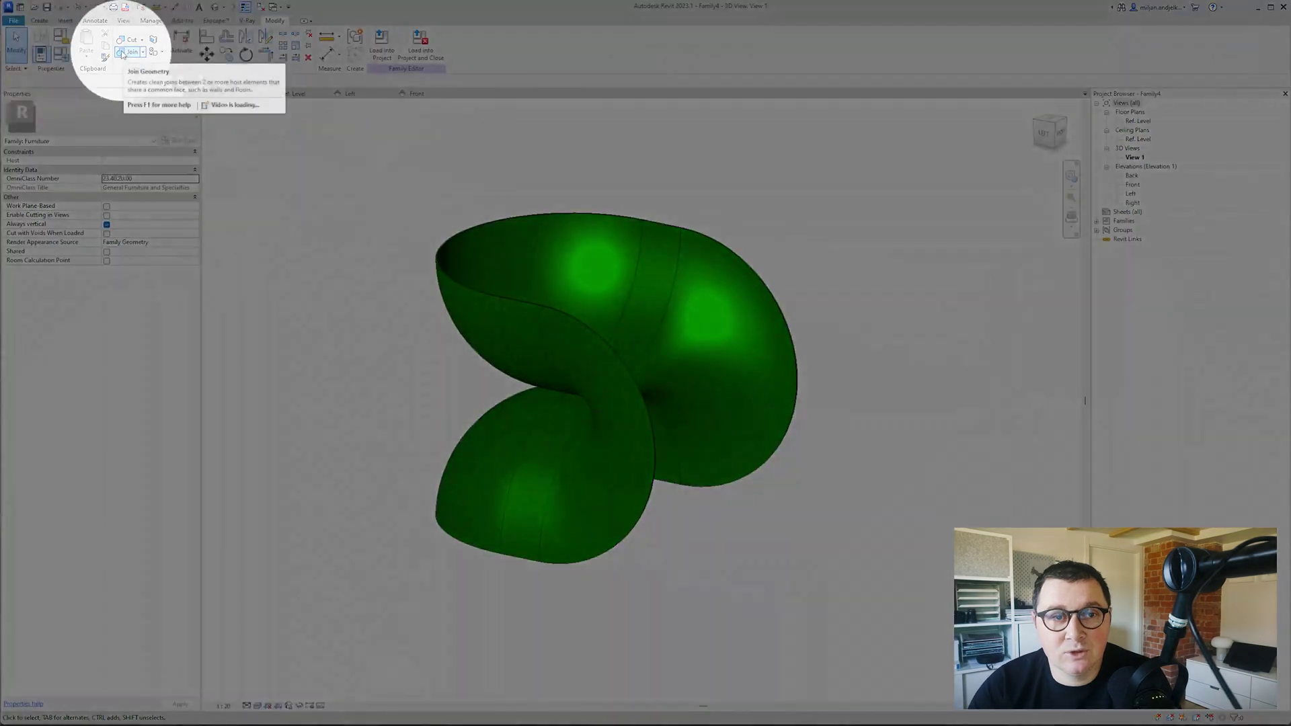
left_click(128, 52)
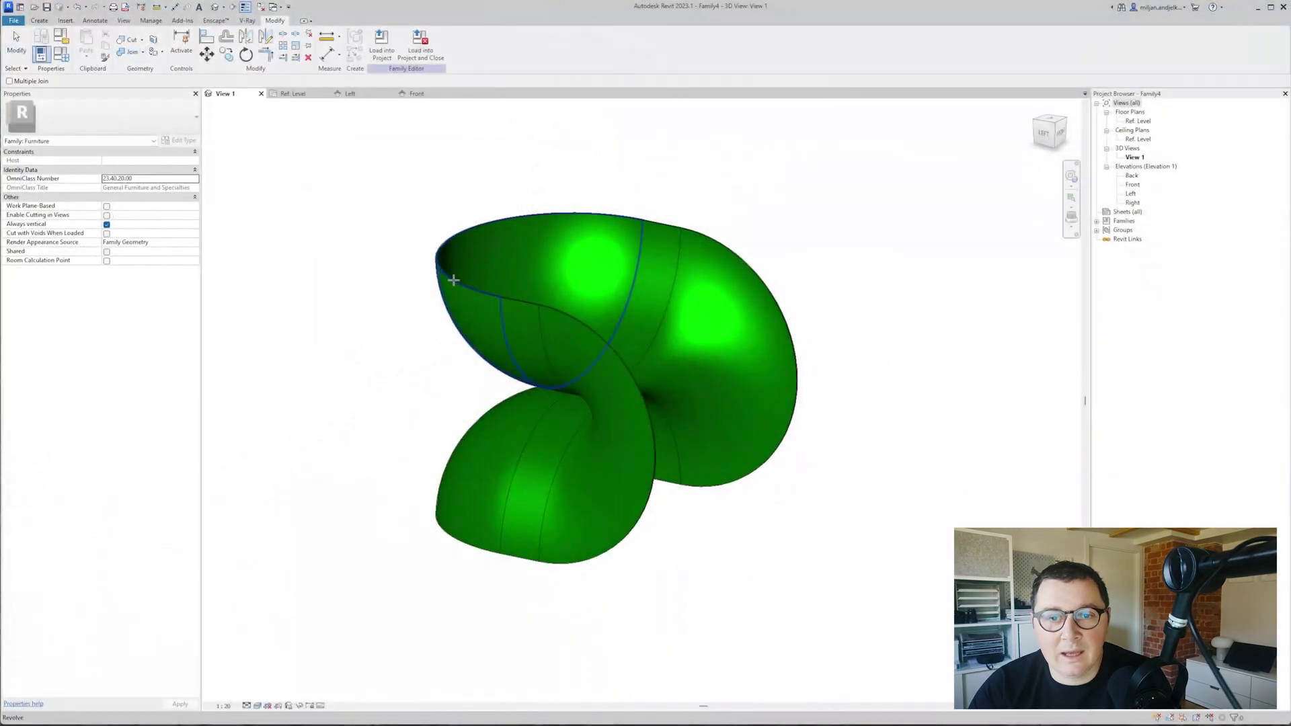
left_click(571, 316)
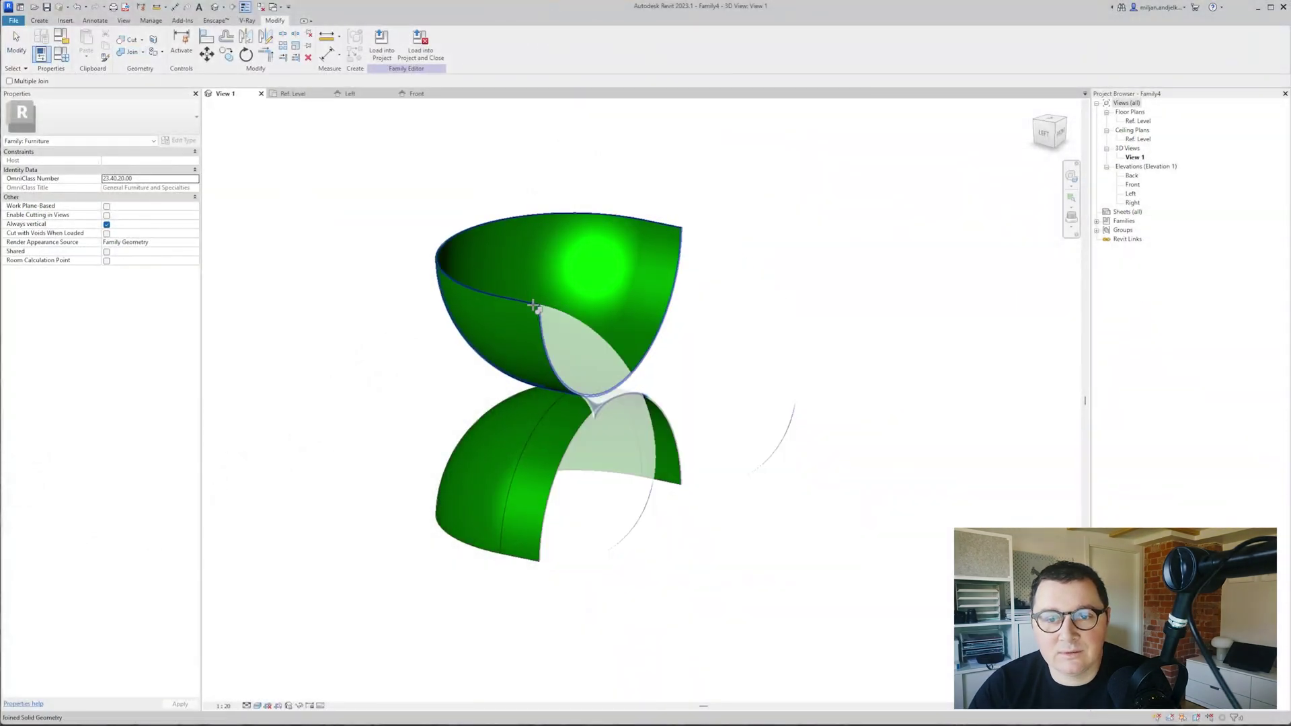
left_click(531, 548)
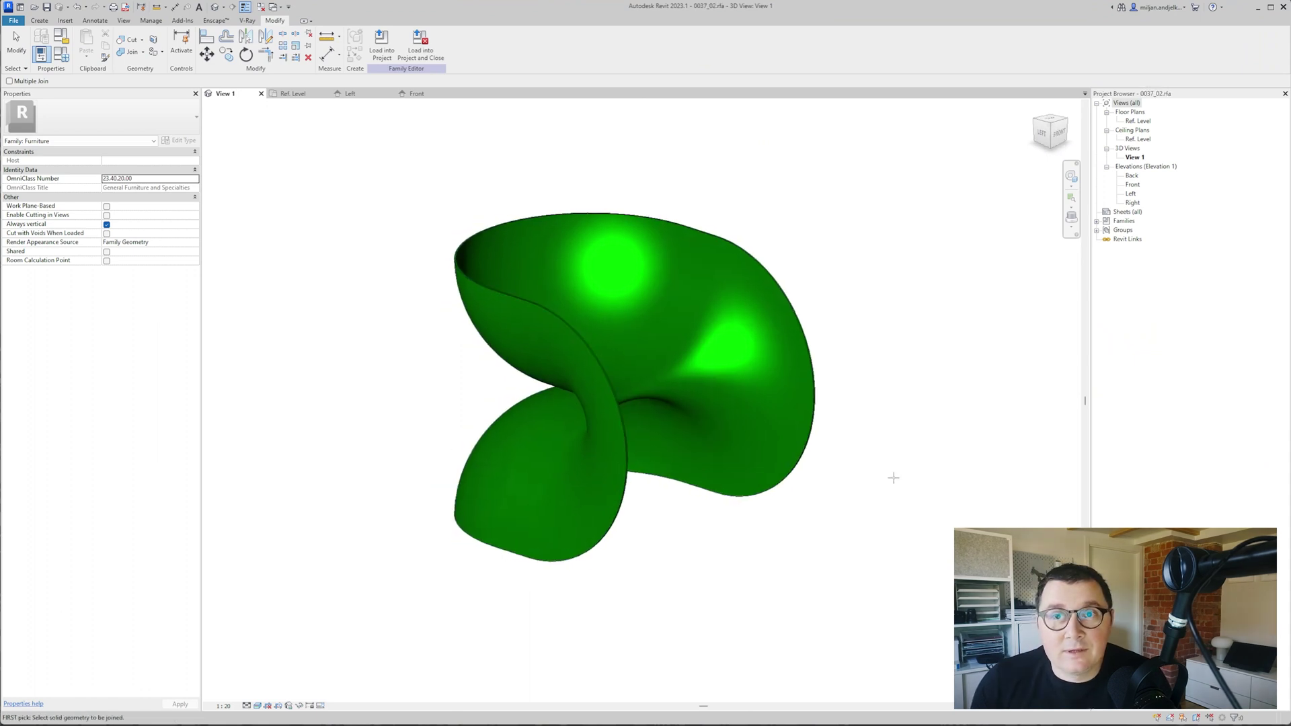
- Inspect the joined chair from its side, then switch to File Explorer and check the file size of 0037_02.rfa
middle_click_drag(893, 478, 899, 480, "shift")
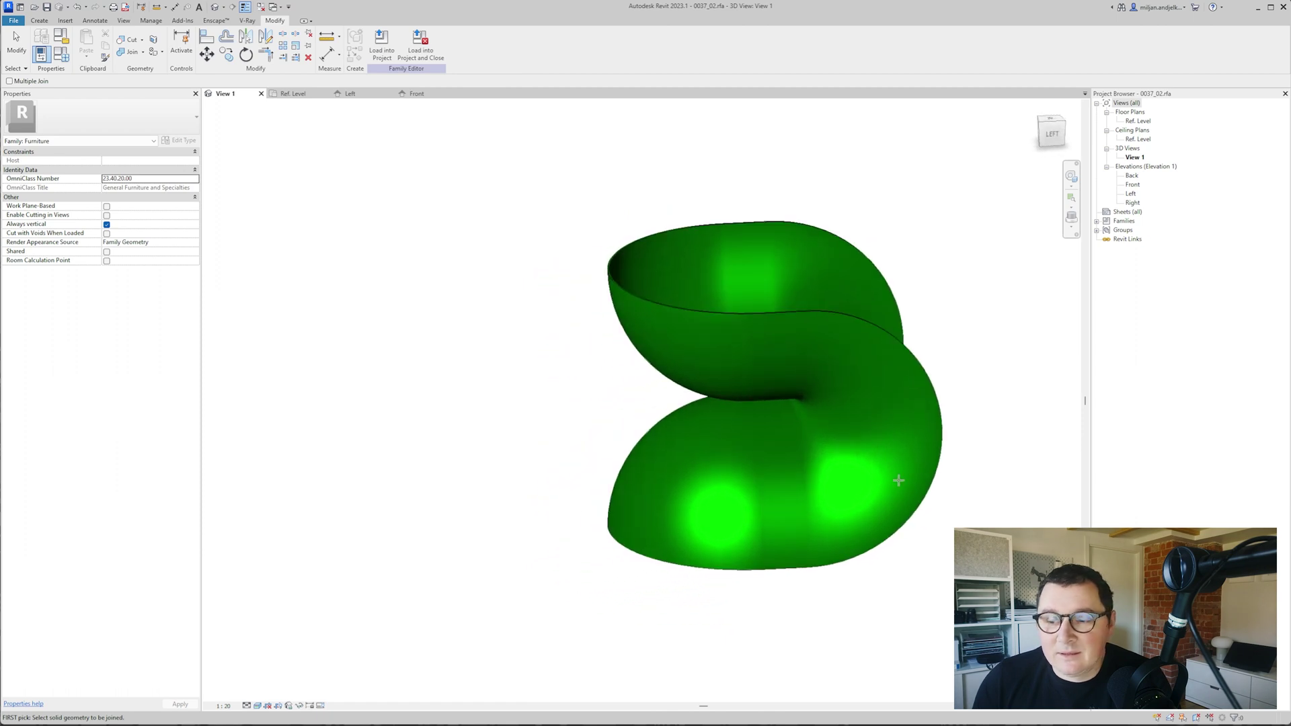
key("alt+Tab")
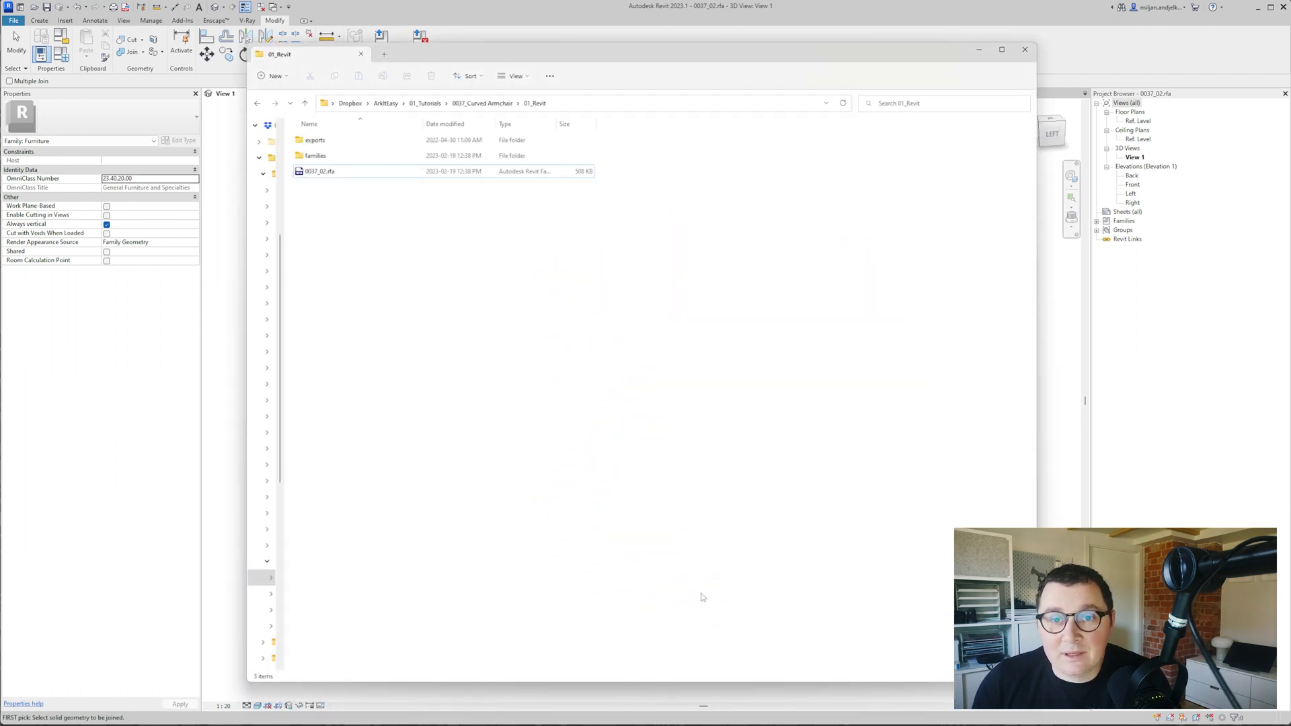
left_click(584, 176)
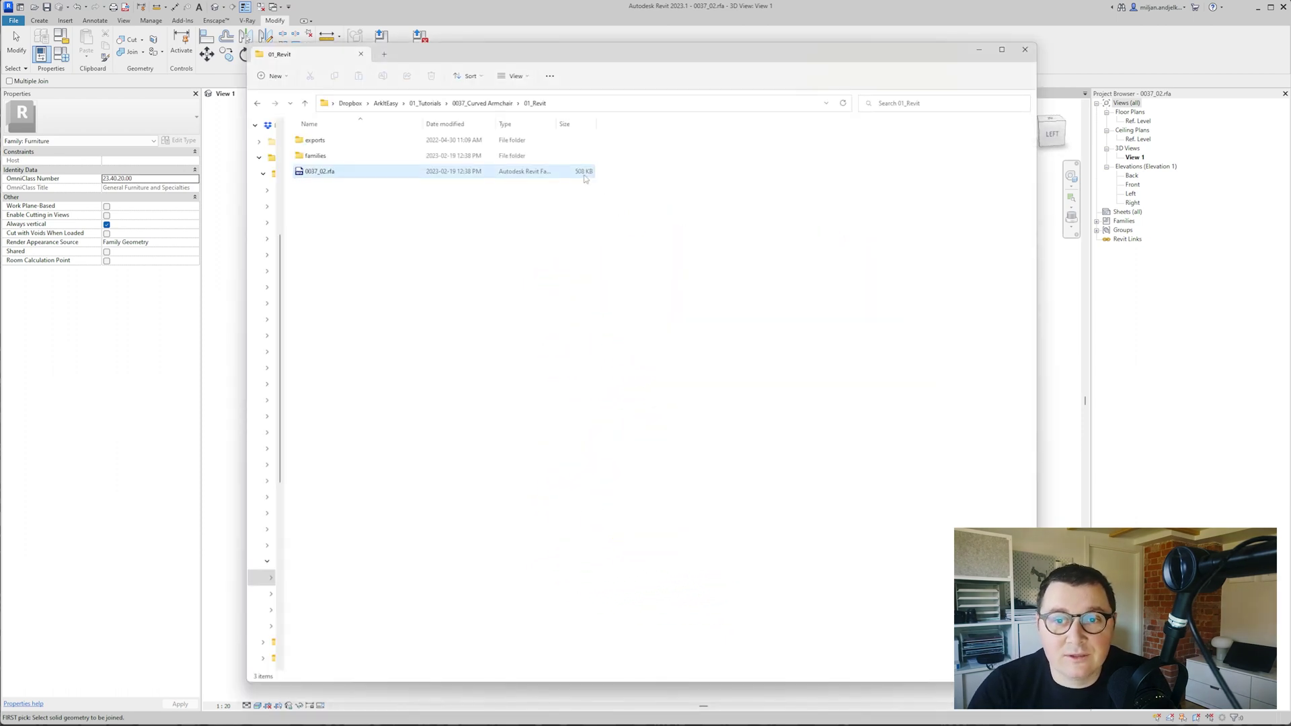